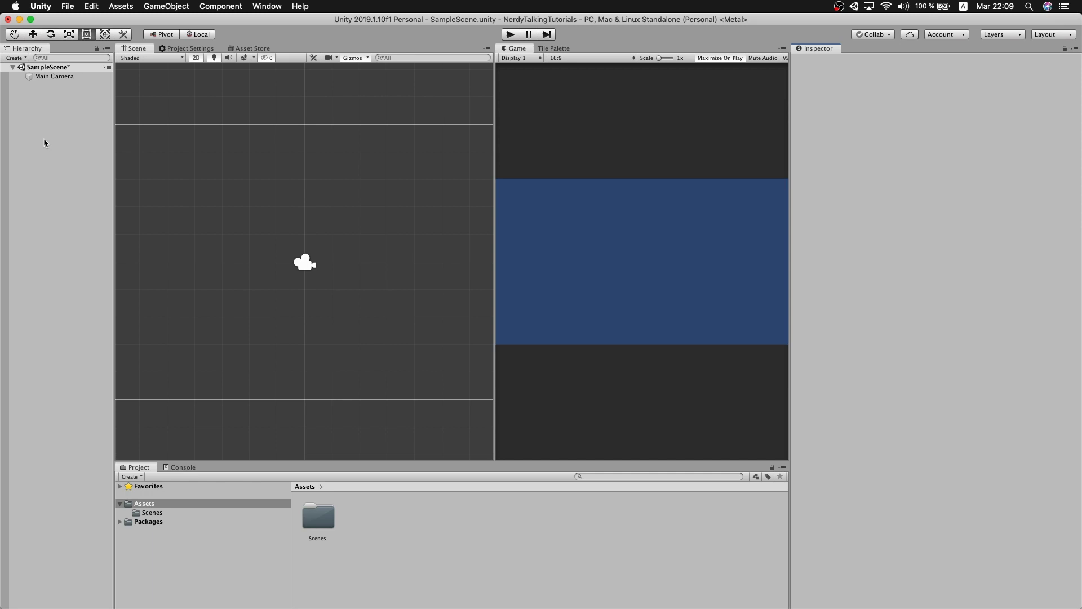
Step: Create an empty game object named Player and reset its Transform
right_click(45, 139)
left_click(98, 243)
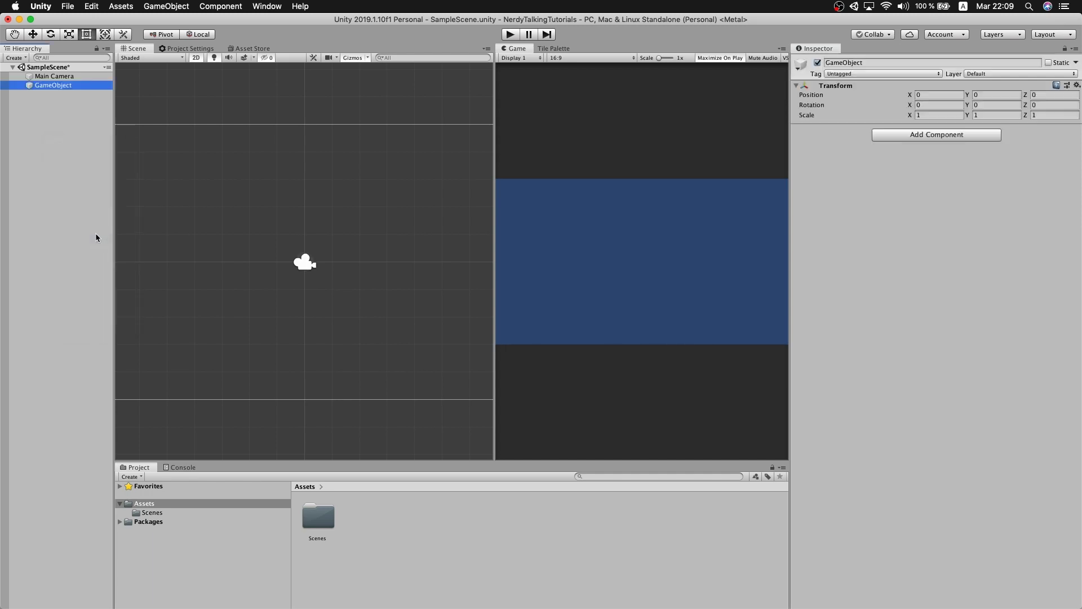
left_click(858, 63)
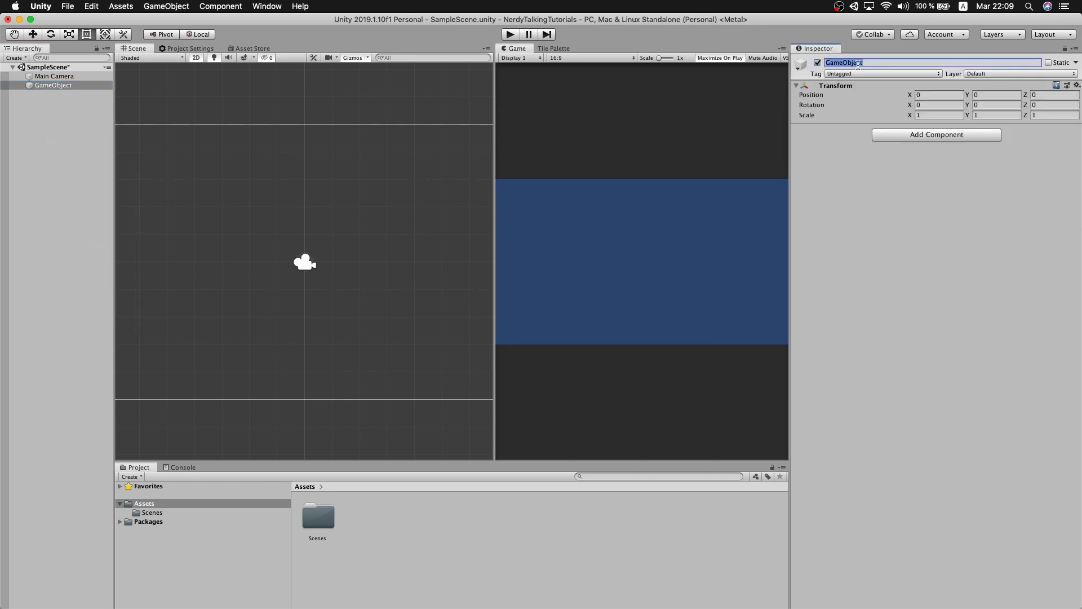
type("Player")
key("Return")
right_click(834, 87)
left_click(845, 96)
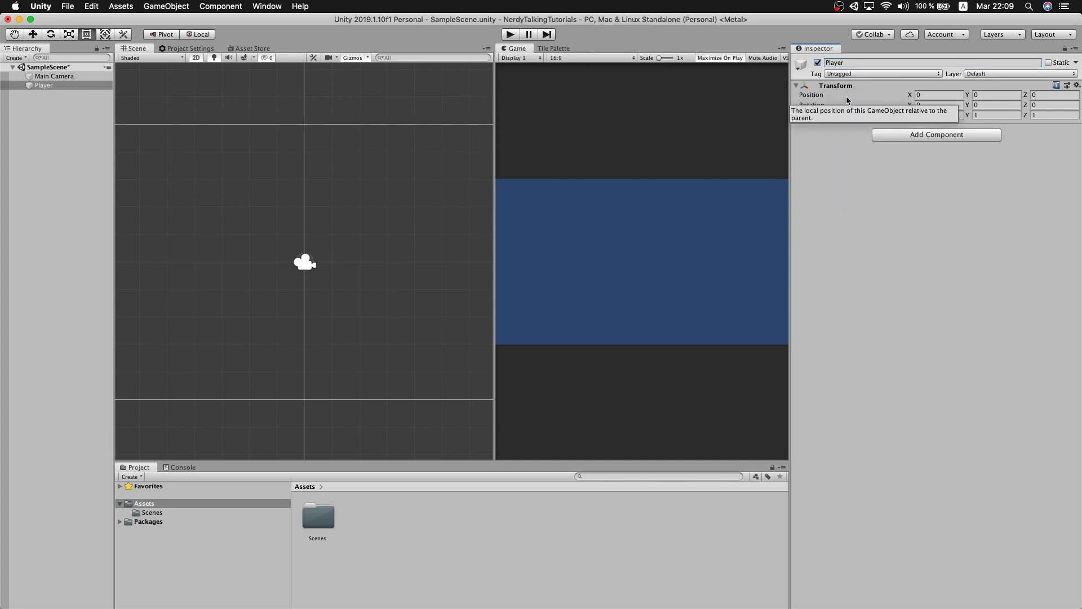
Step: Add an empty child object named Sprites under Player
right_click(44, 86)
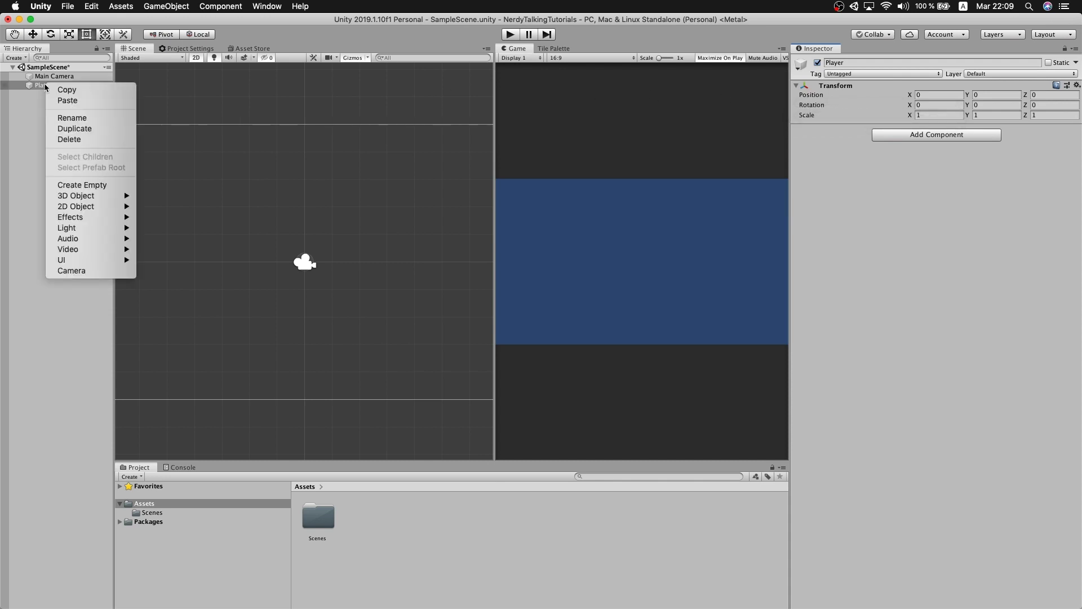
left_click(100, 184)
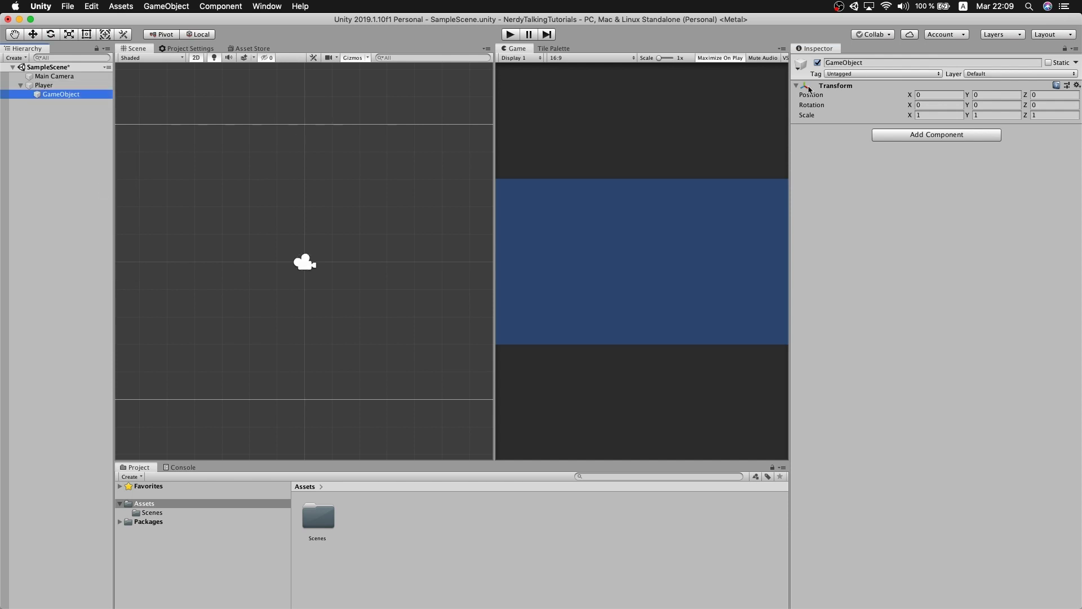
left_click(887, 62)
type("Sprites")
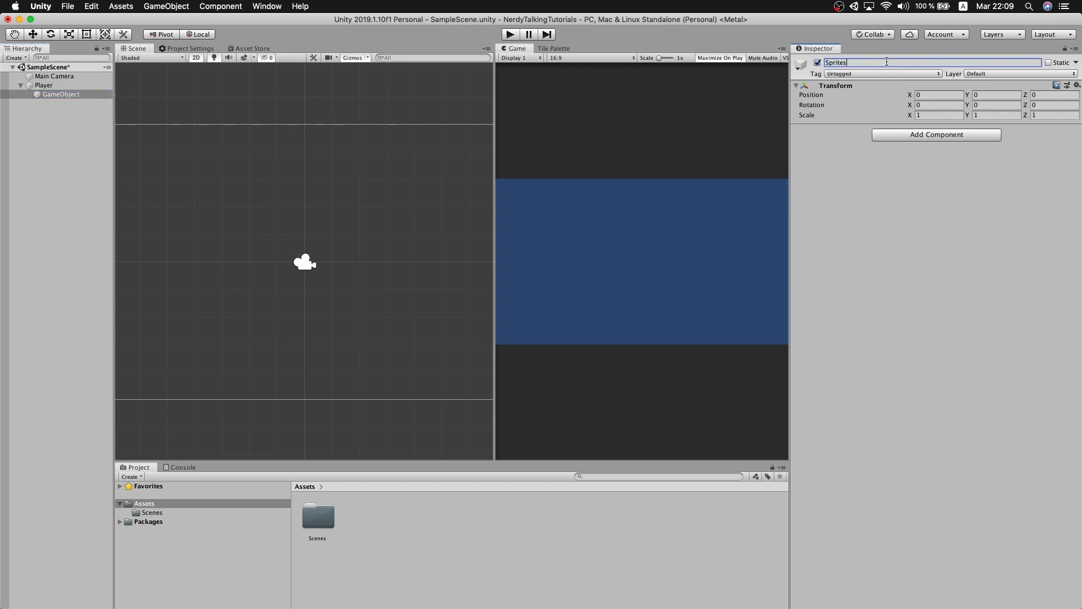
key("Return")
Step: Create a folder named 'Sprites' in the project Assets and open it
left_click(418, 515)
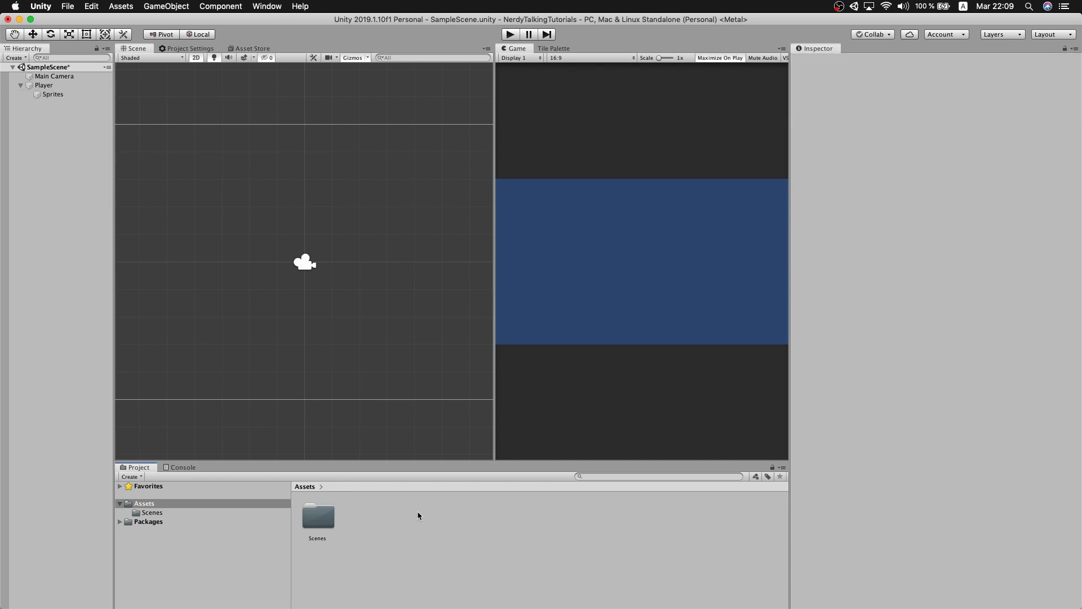
right_click(418, 515)
mouse_move(500, 353)
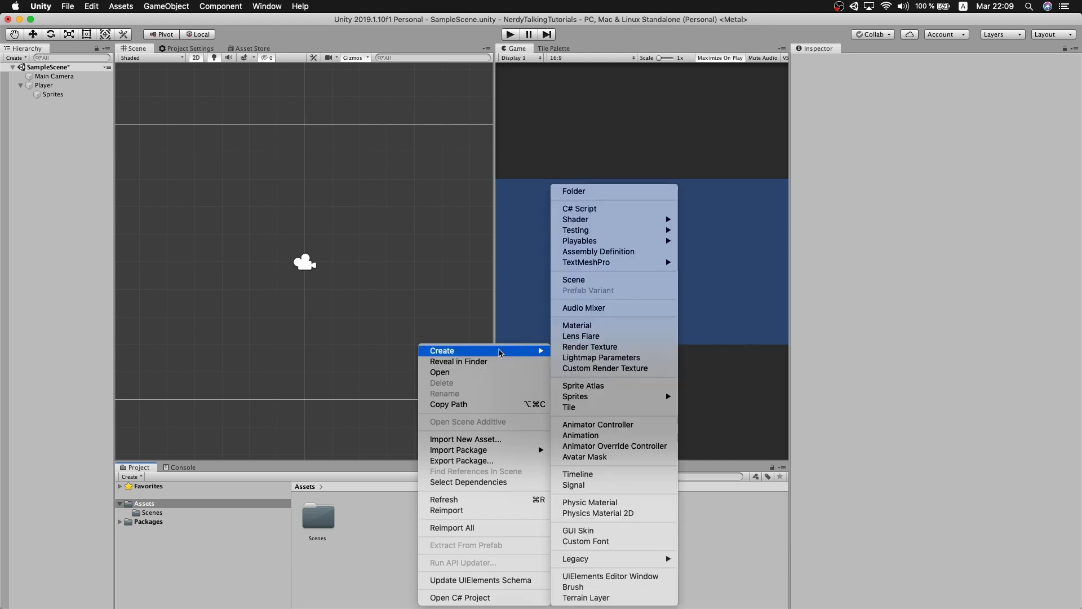
left_click(653, 196)
type("S")
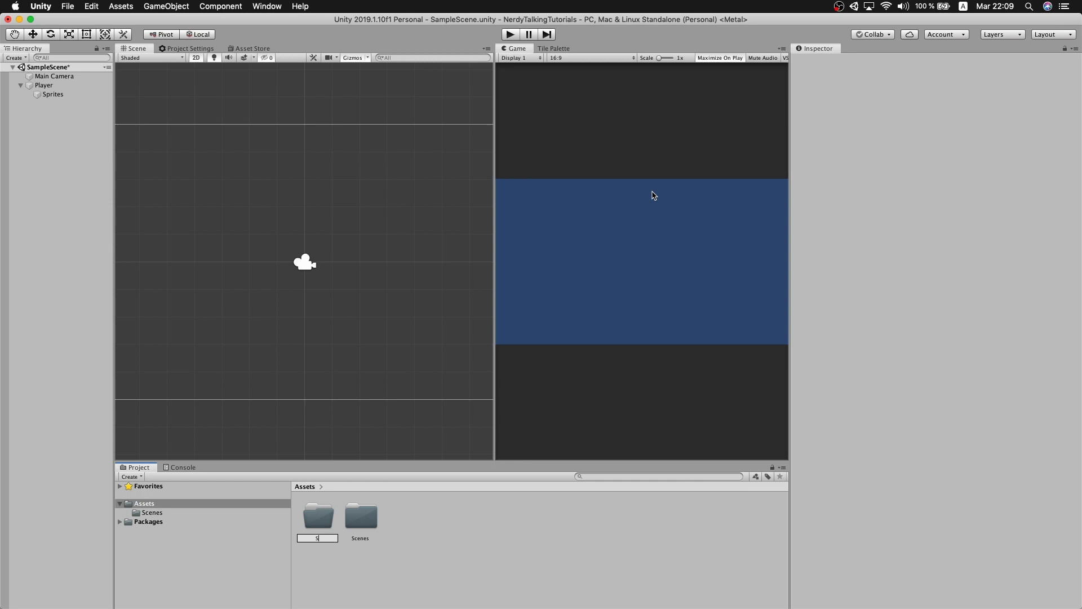
type("prites")
key("Return")
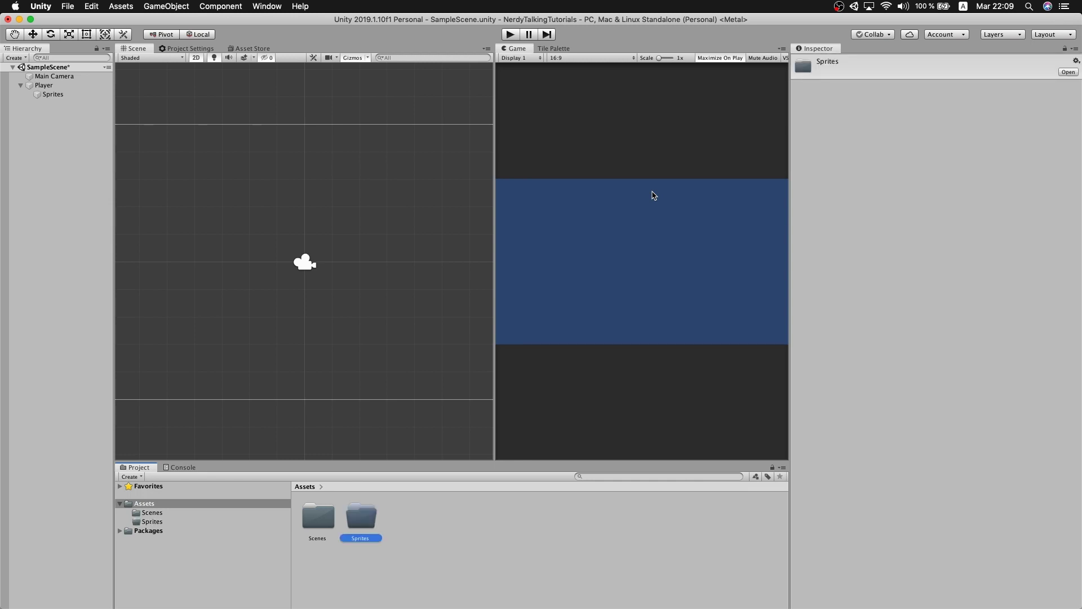
double_click(362, 515)
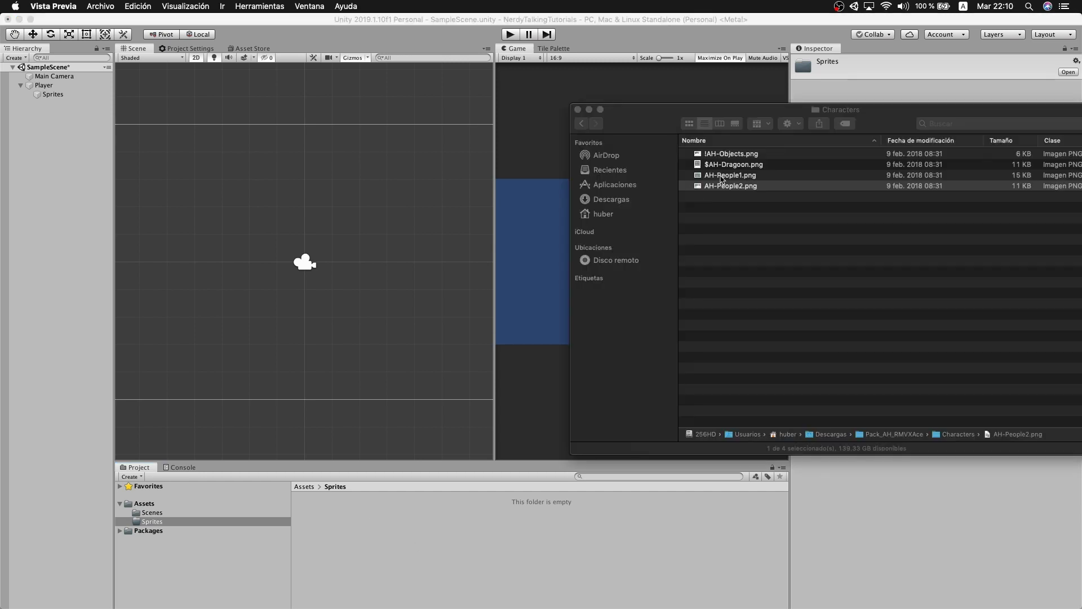
Step: Preview AH-People1.png from Finder, then drag it into Unity's Assets/Sprites folder
double_click(730, 175)
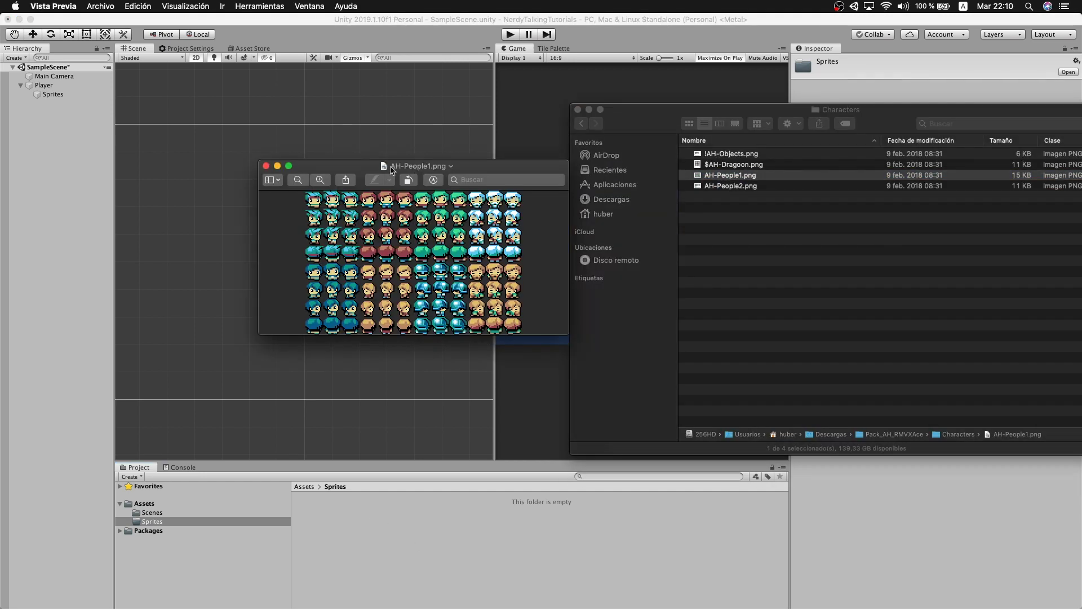
left_click(266, 166)
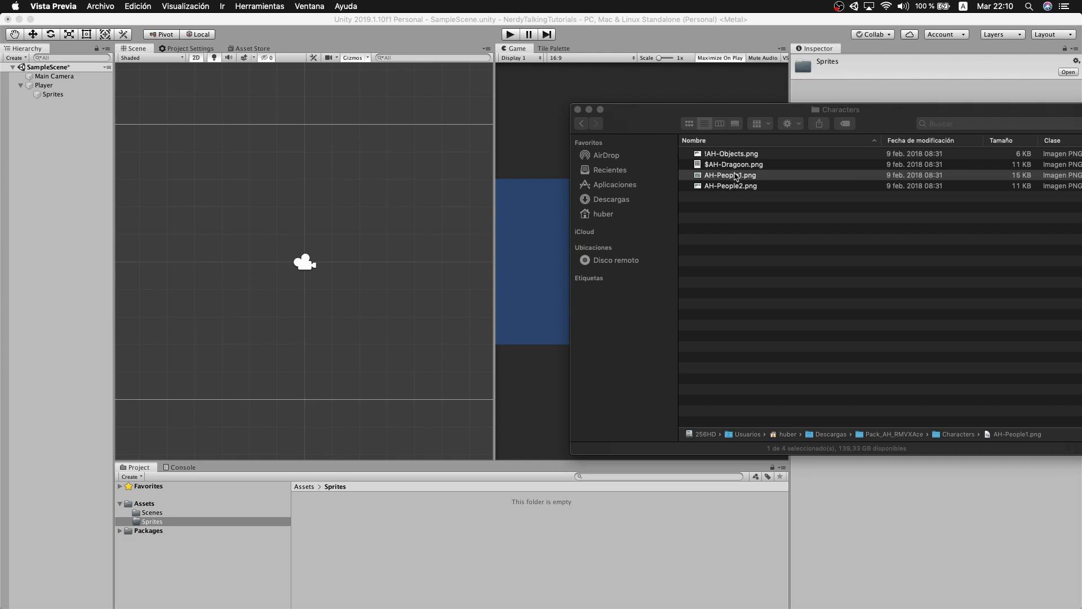
left_click_drag(736, 176, 551, 528)
Step: Set AH-People1 to Sprite Mode Multiple, Filter Mode Point (no filter), Compression None, and apply
left_click(551, 526)
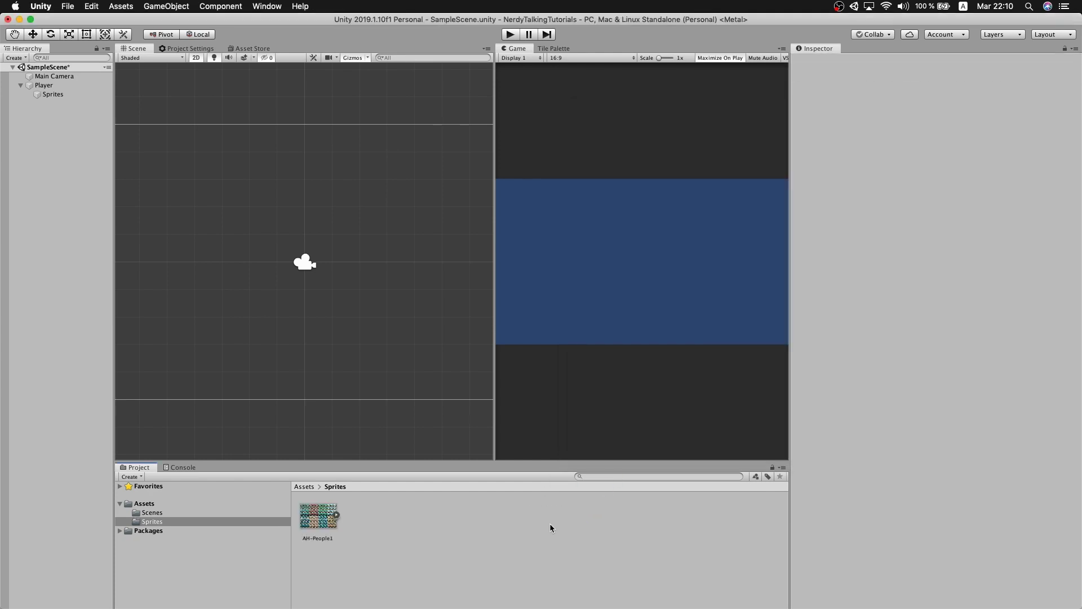
left_click(318, 511)
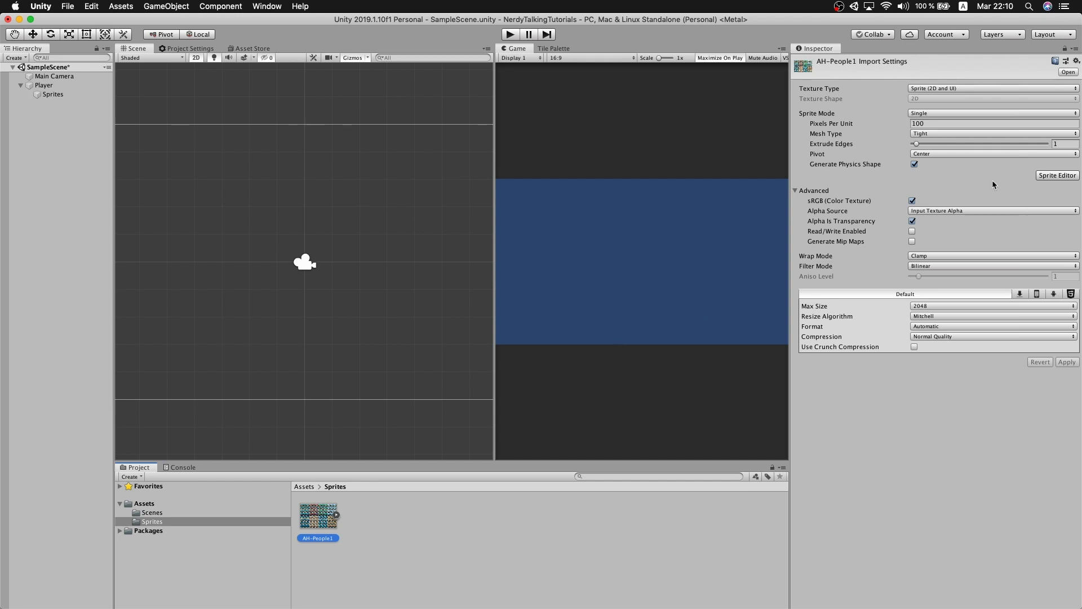
left_click(998, 113)
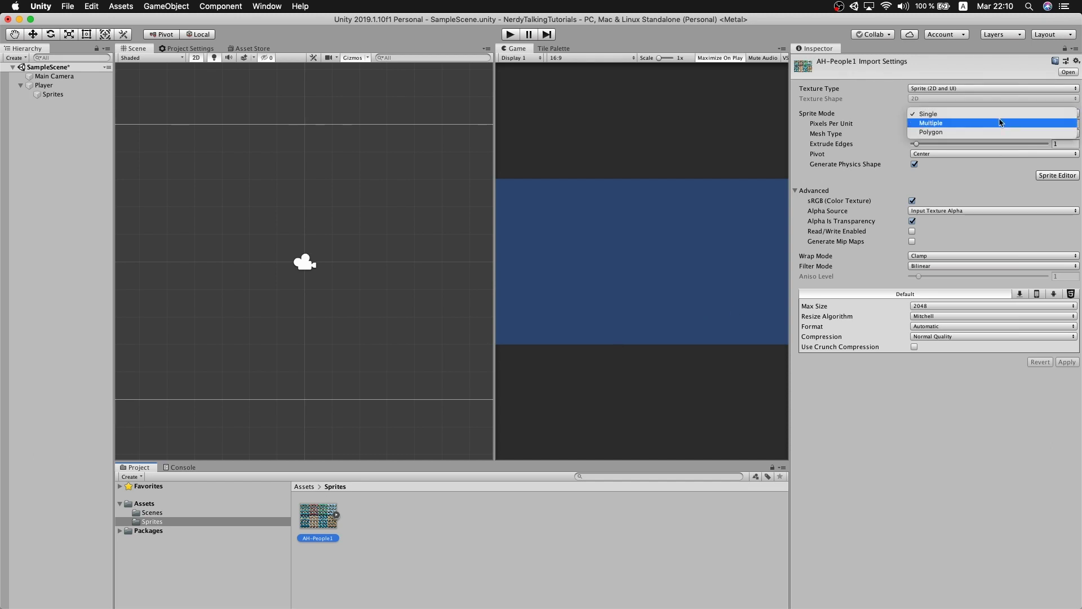
left_click(999, 121)
left_click(966, 255)
left_click(966, 247)
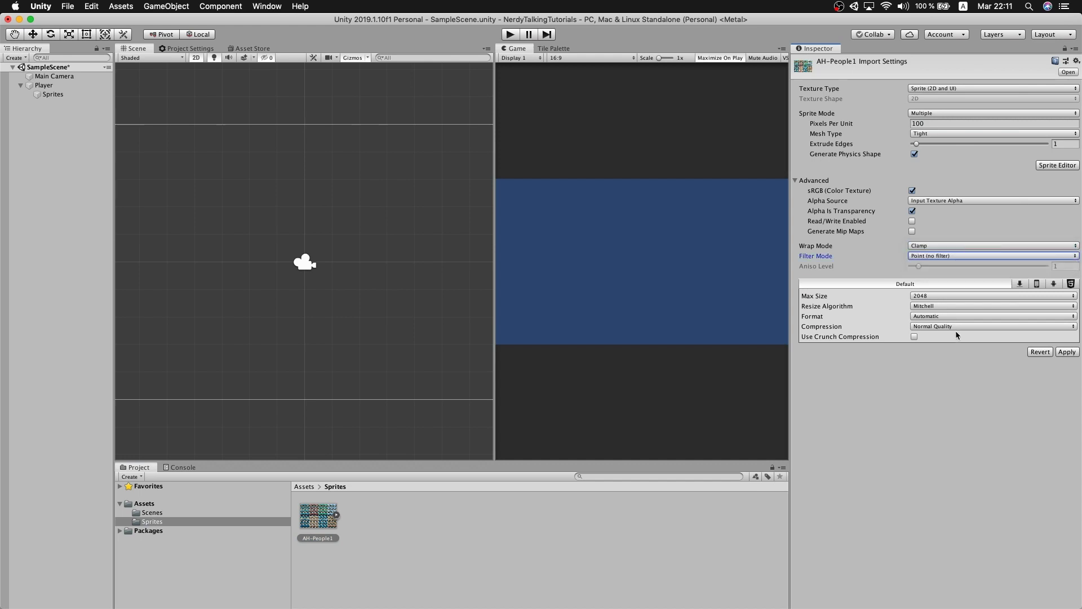
left_click(957, 327)
left_click(958, 308)
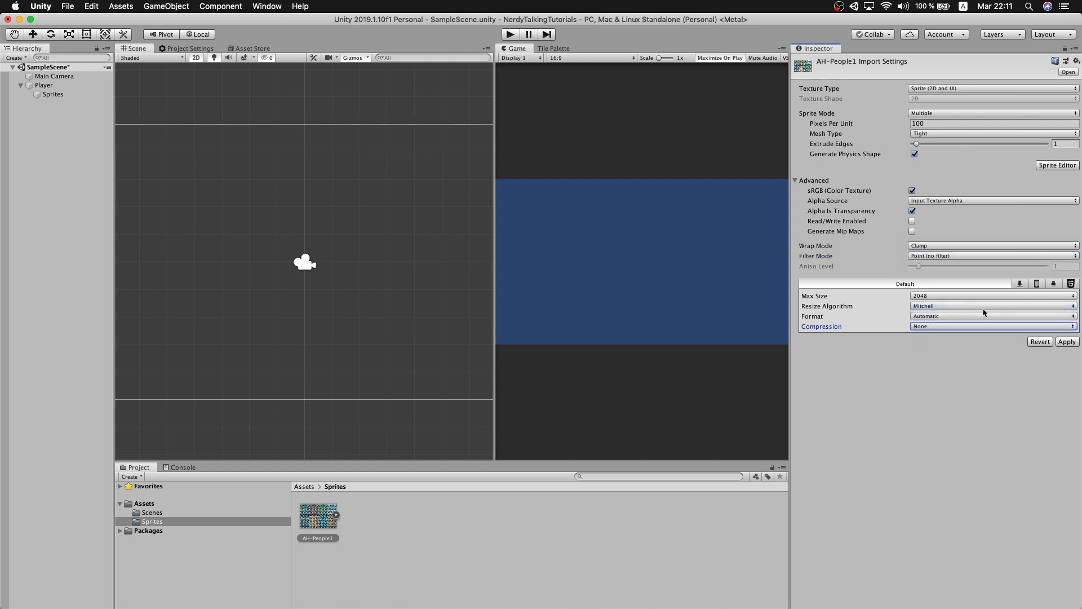
left_click(1070, 343)
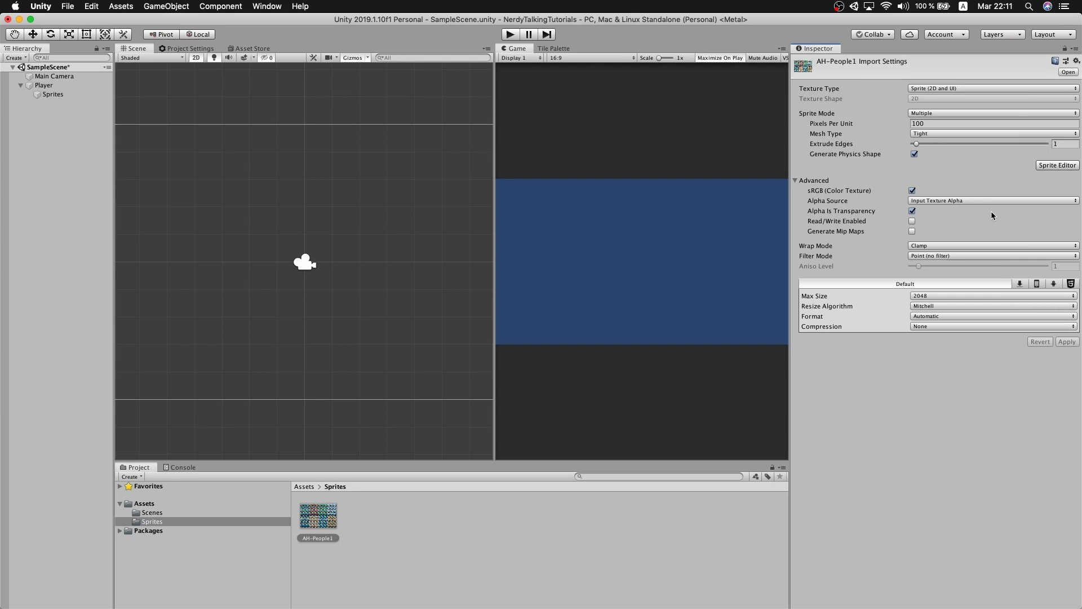
Step: In the Sprite Editor, slice AH-People1 with Grid By Cell Size at 32 x 32 and apply
left_click(1057, 165)
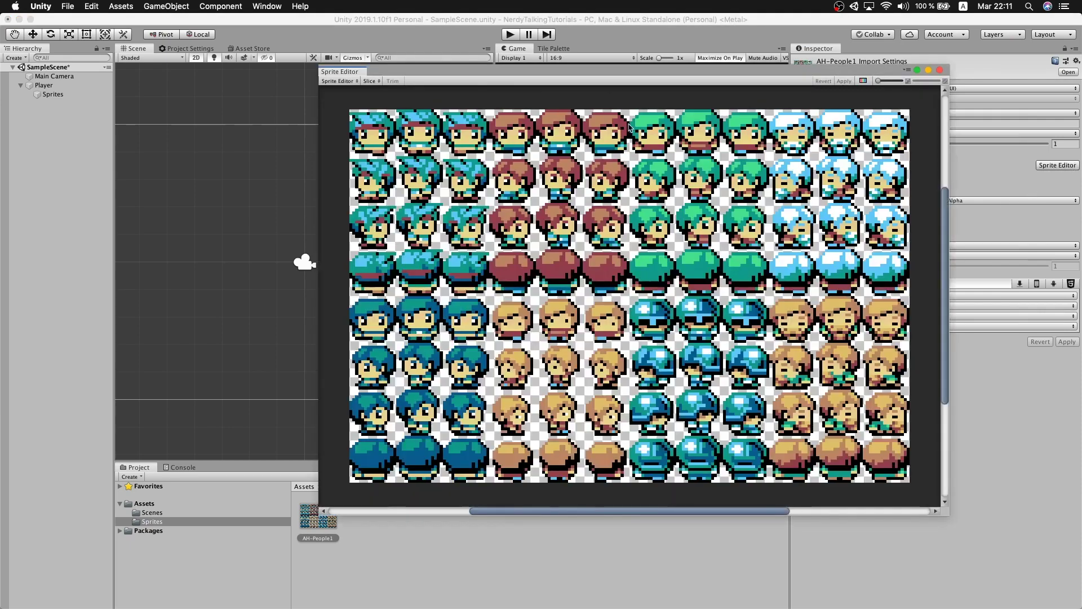
left_click(369, 81)
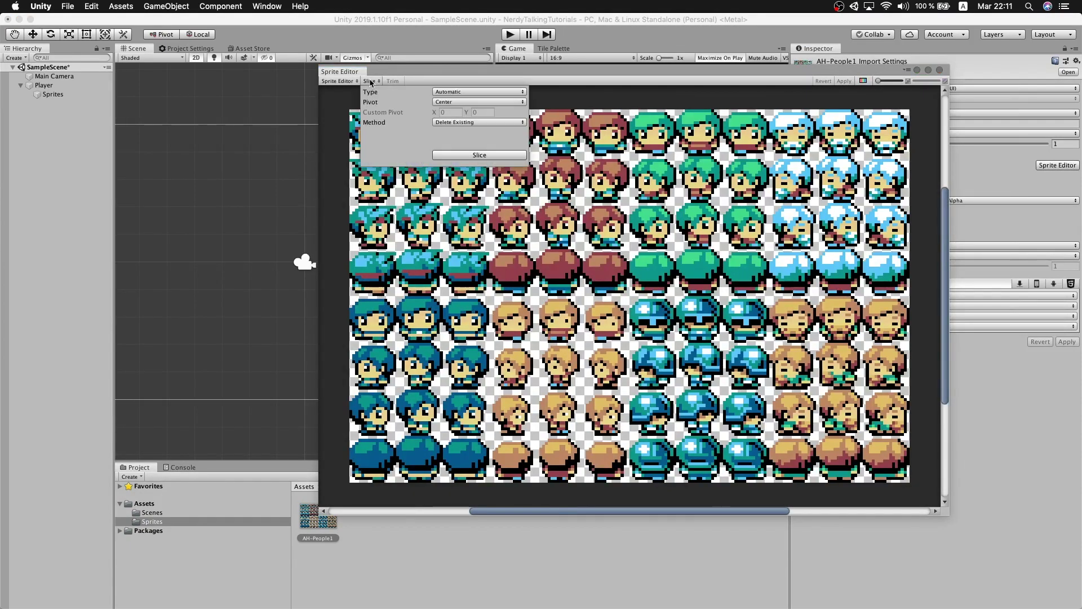
left_click(449, 92)
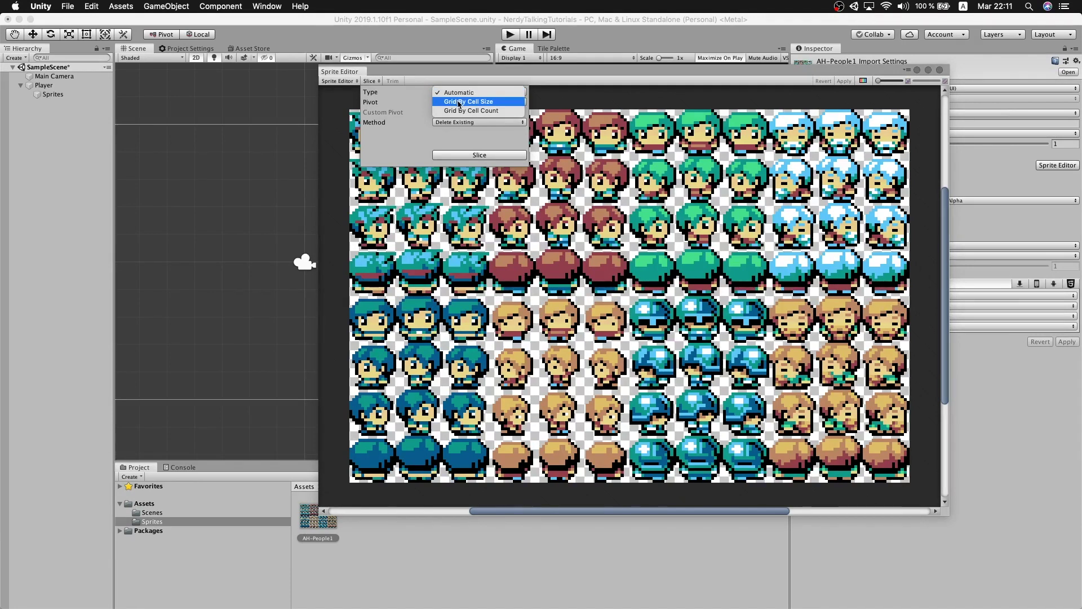
left_click(460, 103)
left_click(457, 101)
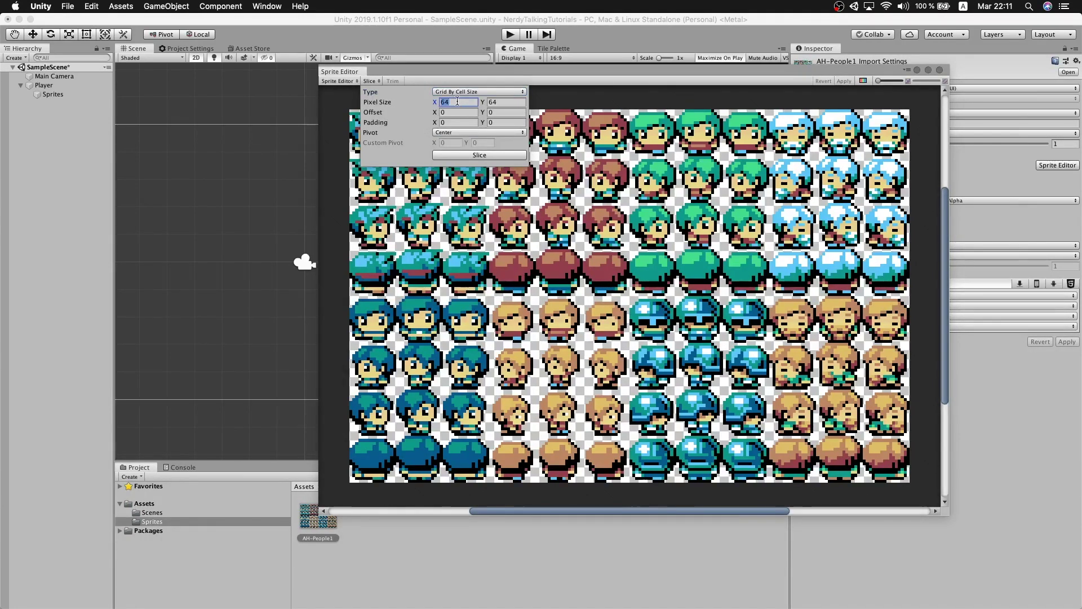
type("32")
key("Tab")
type("32")
left_click(503, 155)
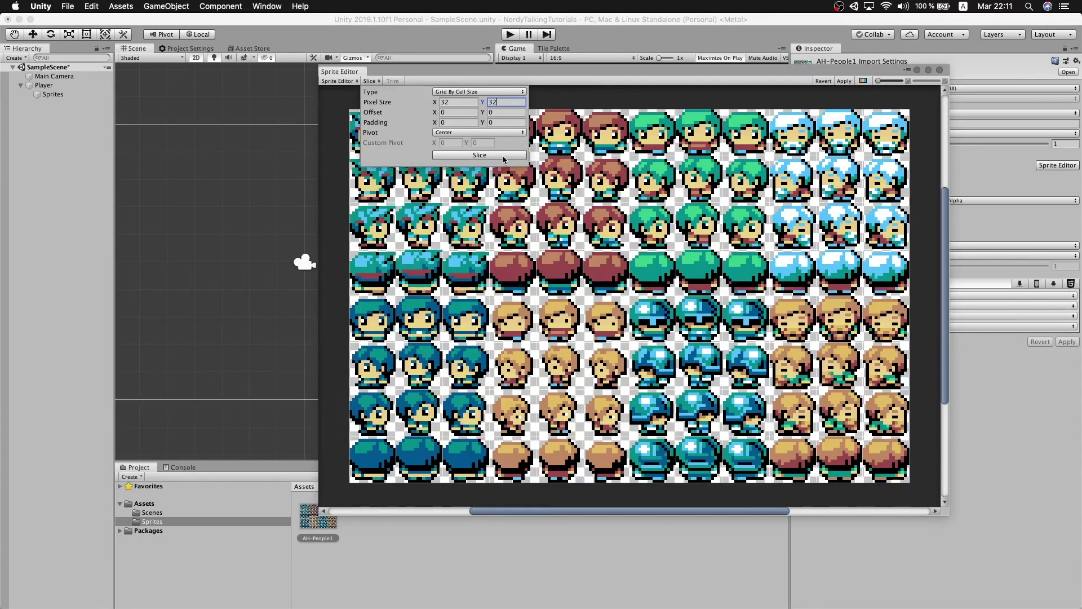
left_click(845, 101)
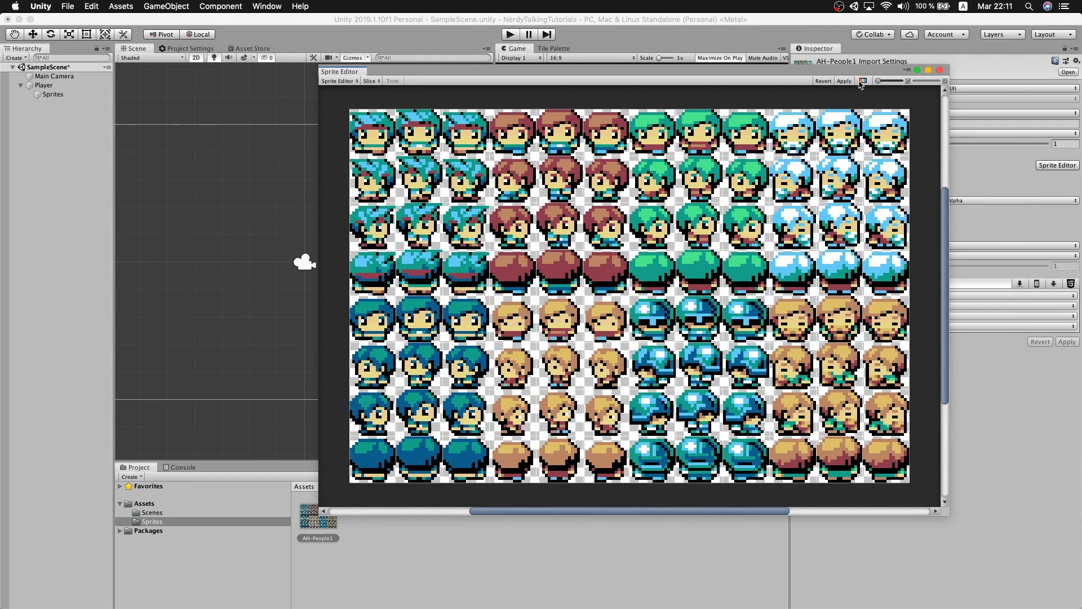
left_click(844, 81)
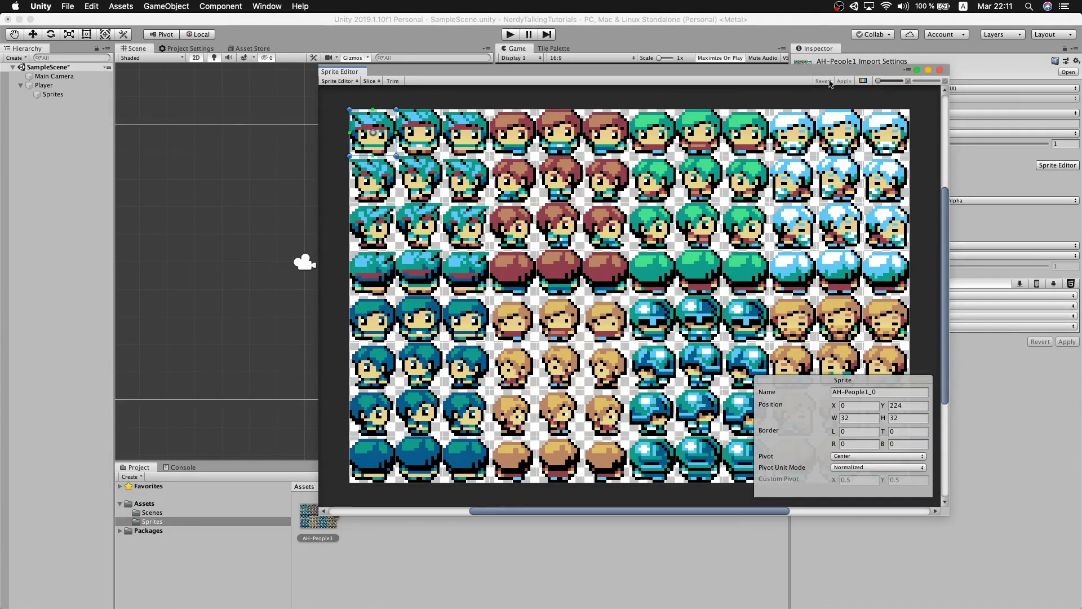
Step: Set AH-People1's Pixels Per Unit to 32 and apply the change
left_click(940, 70)
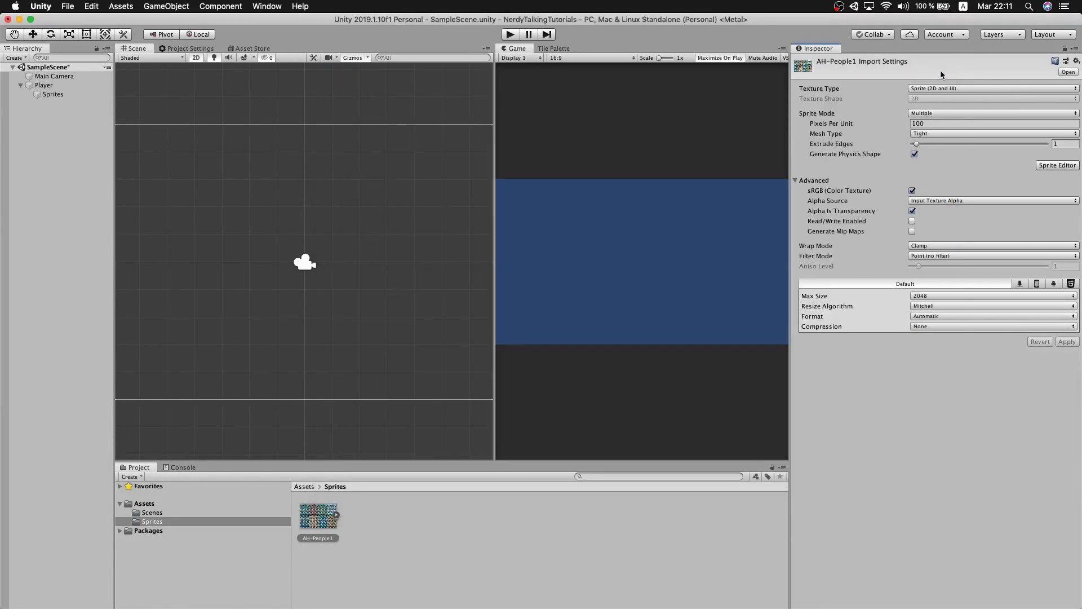
left_click(923, 124)
type("32")
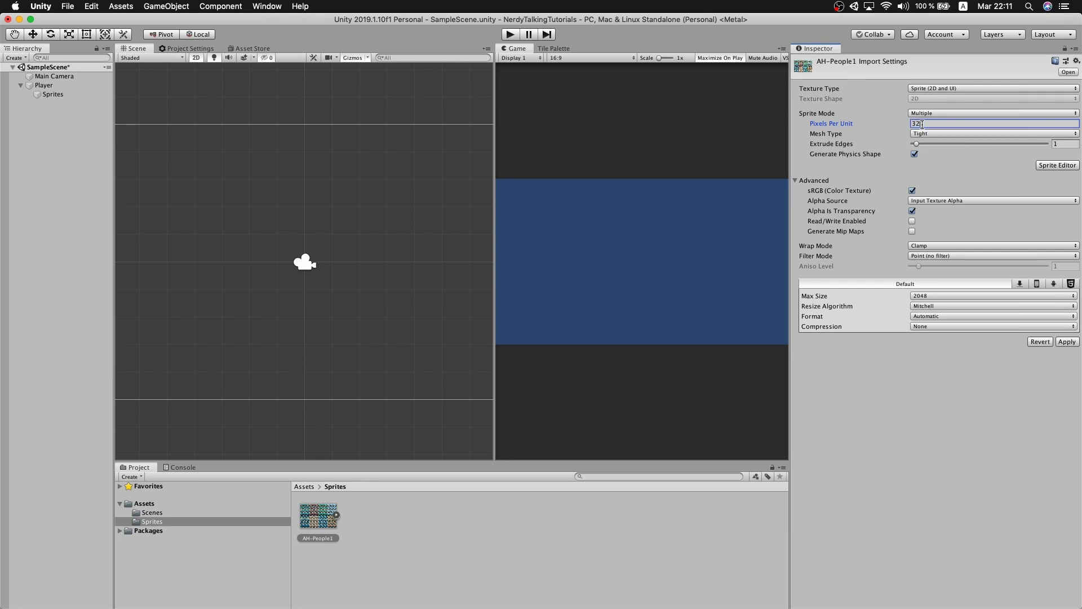
left_click(1068, 343)
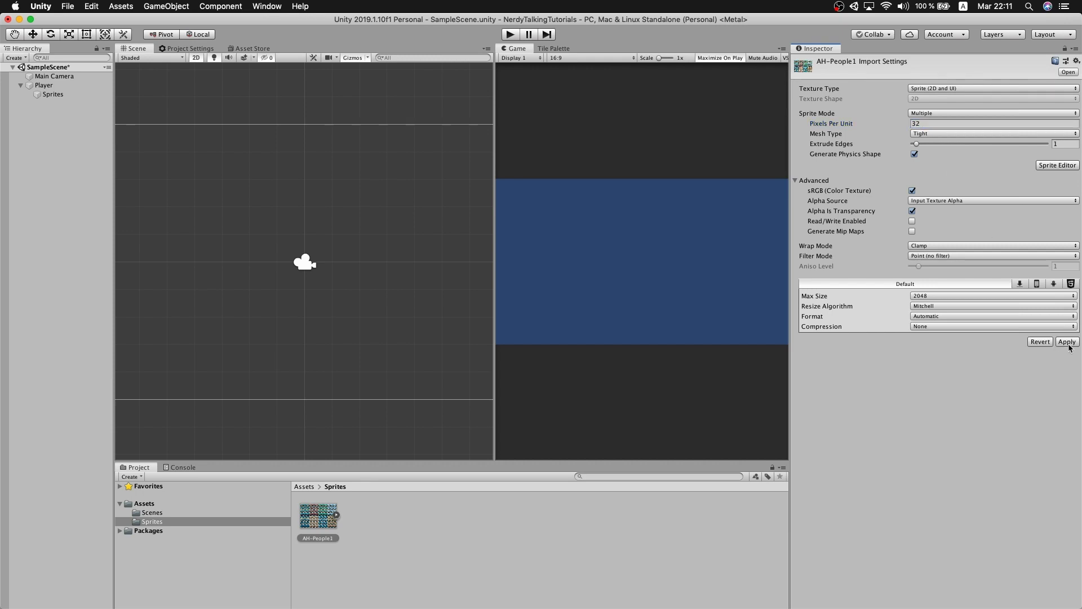
left_click(1068, 342)
Step: Drag the AH-People1_4 sprite onto Player's Sprites object in the Hierarchy
left_click(337, 516)
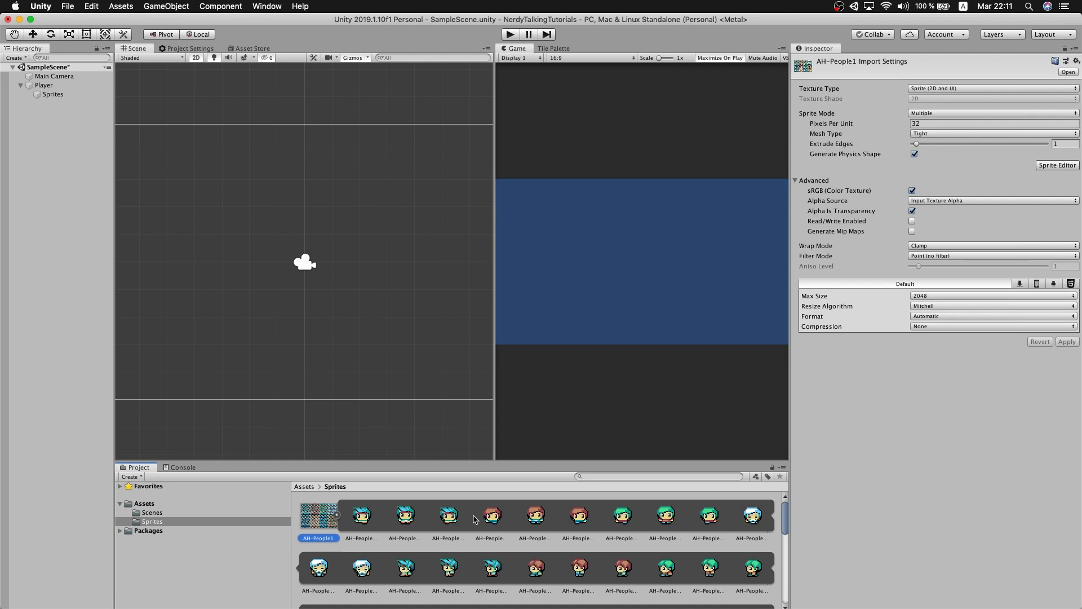
left_click(537, 517)
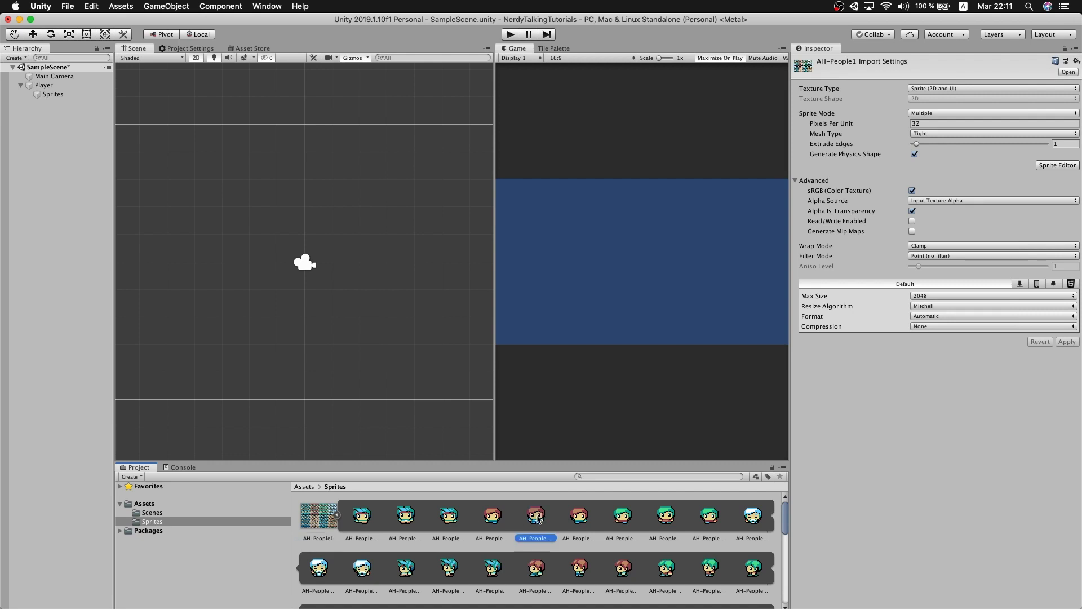
left_click_drag(537, 517, 52, 97)
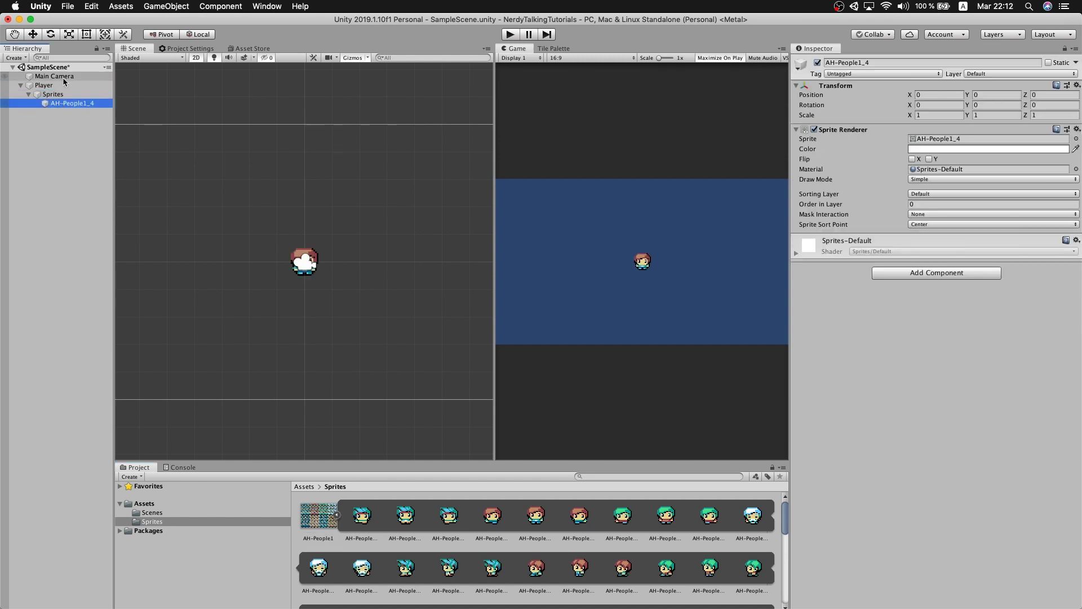
Step: Set Main Camera Size to 9 and background to bright green (61C33C), then test in play mode
left_click(64, 77)
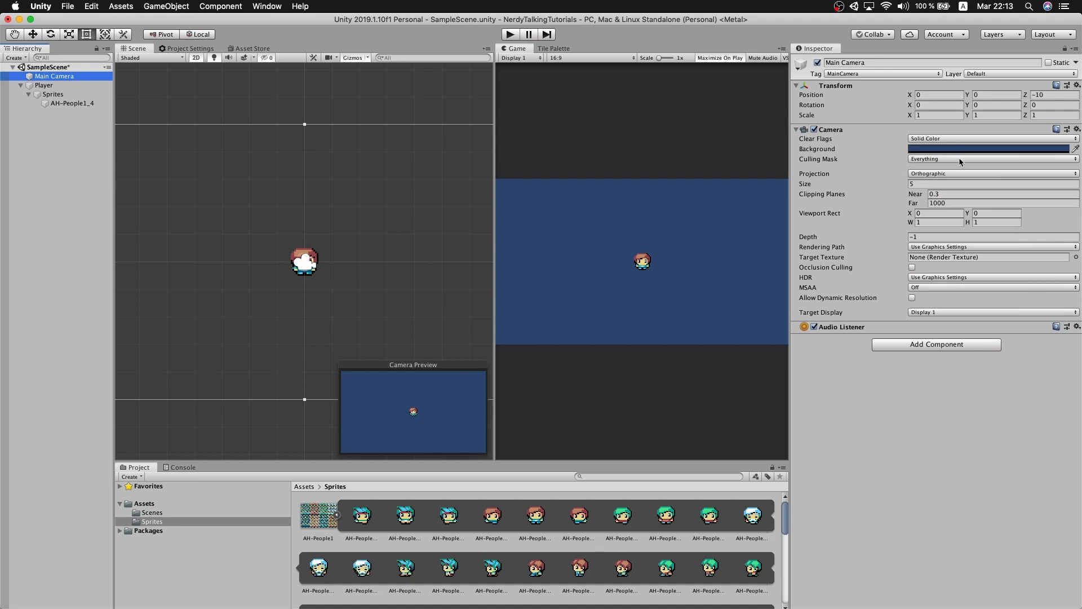
left_click(954, 184)
type("9")
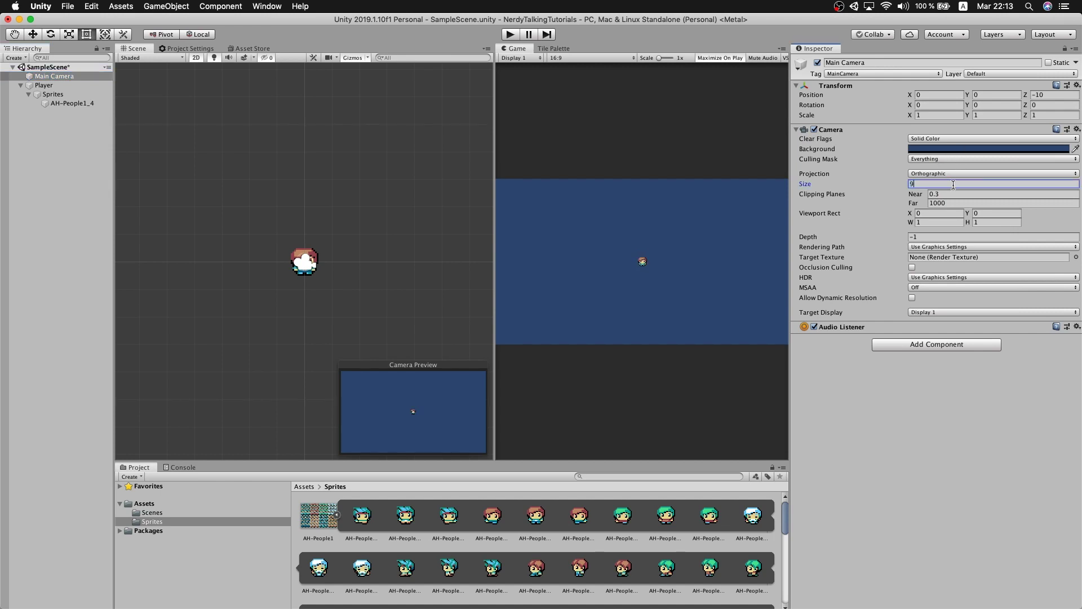
left_click(960, 149)
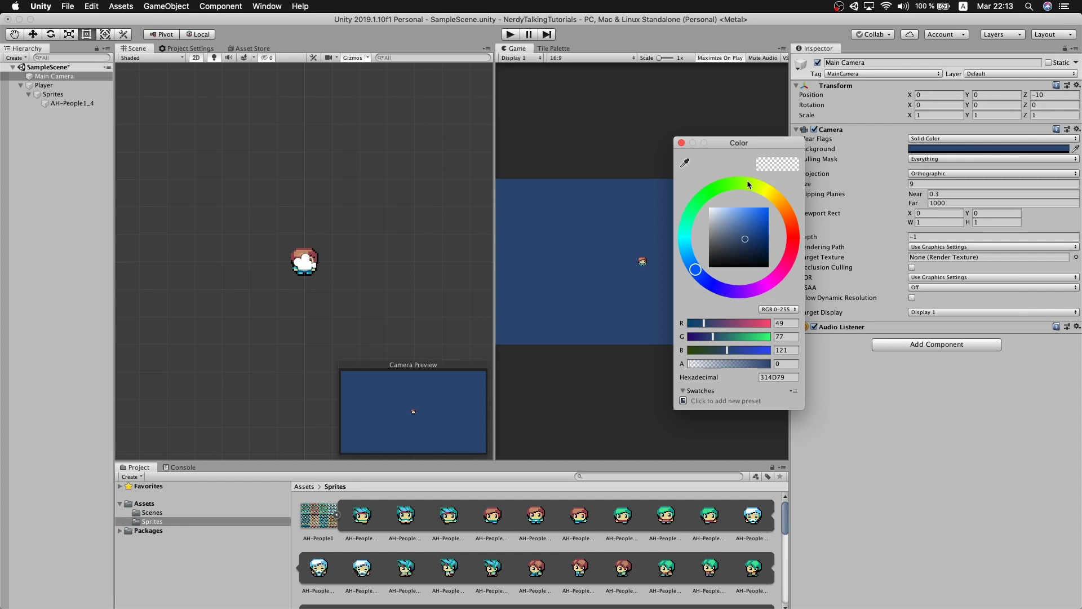
left_click_drag(748, 185, 727, 185)
left_click(748, 226)
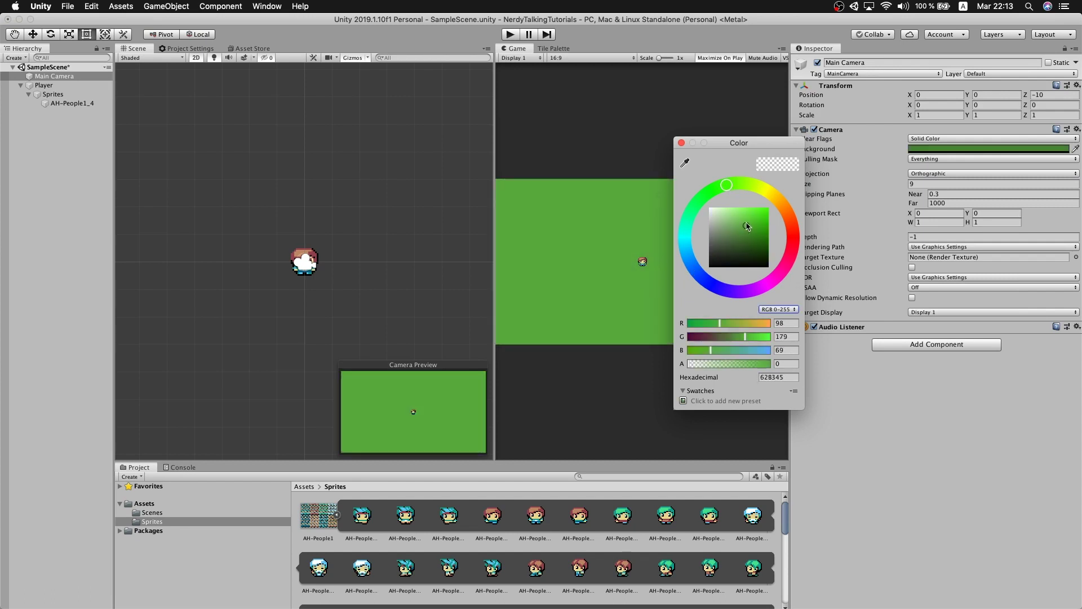
left_click_drag(747, 226, 751, 223)
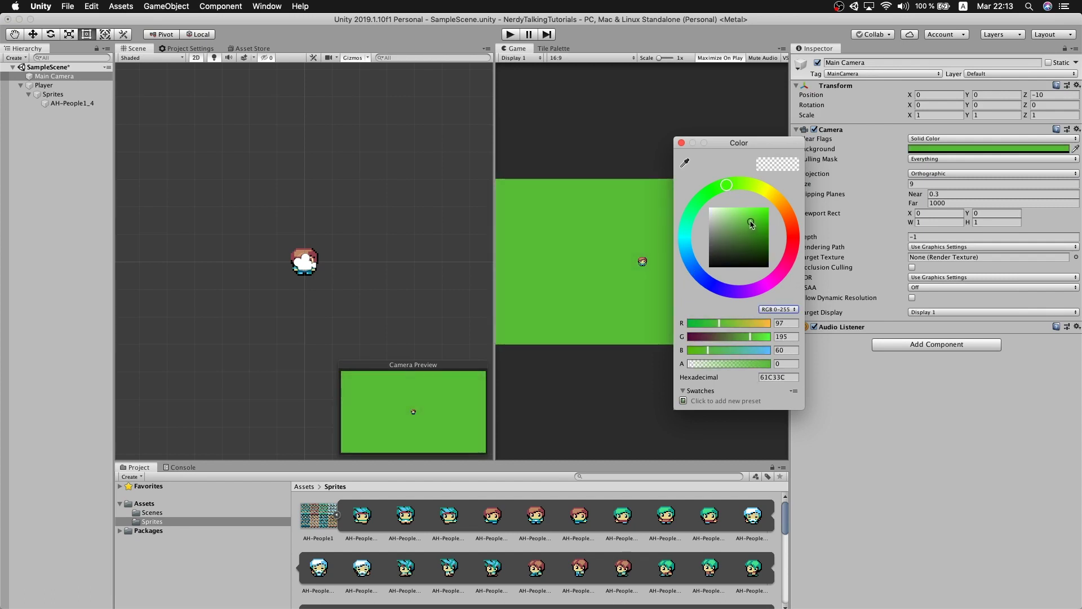
left_click(681, 143)
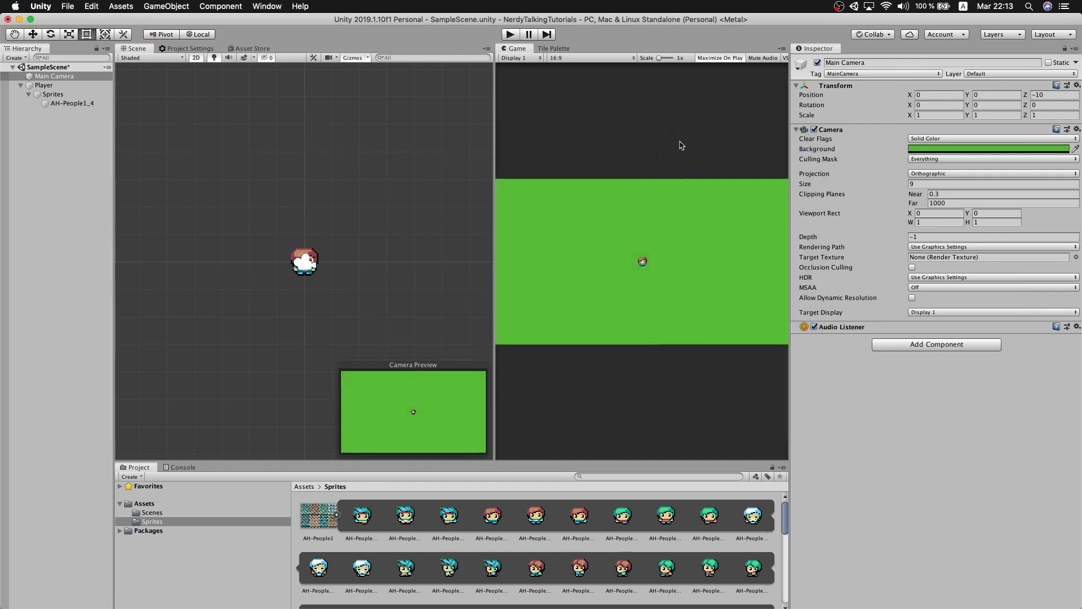
left_click(511, 35)
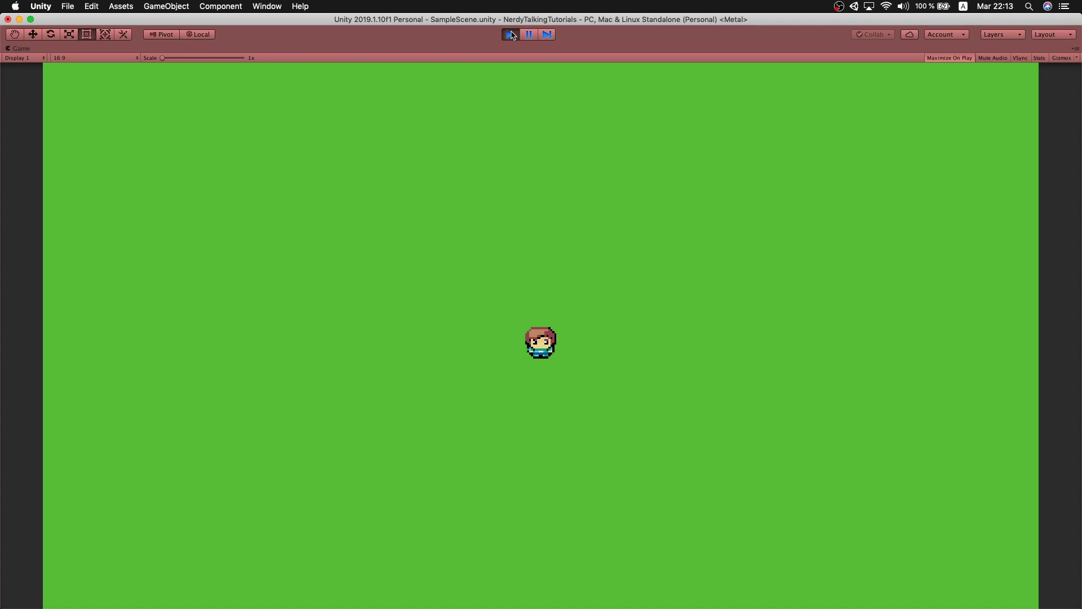
left_click(512, 35)
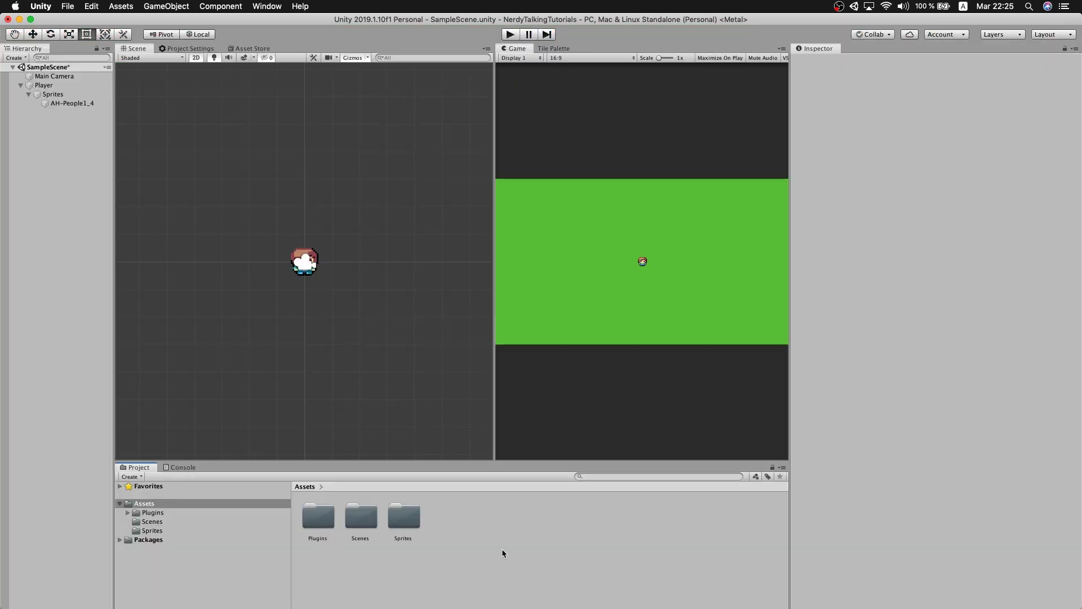
Step: Add a new PlayerController script component to the Player object through Add Component
left_click(56, 85)
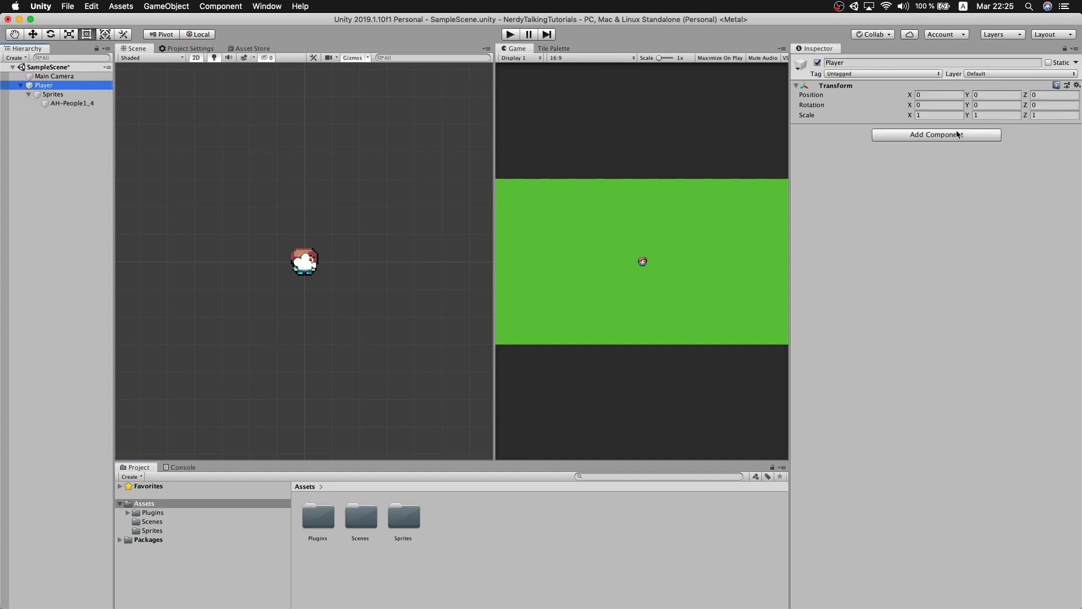
left_click(956, 135)
key("BackSpace")
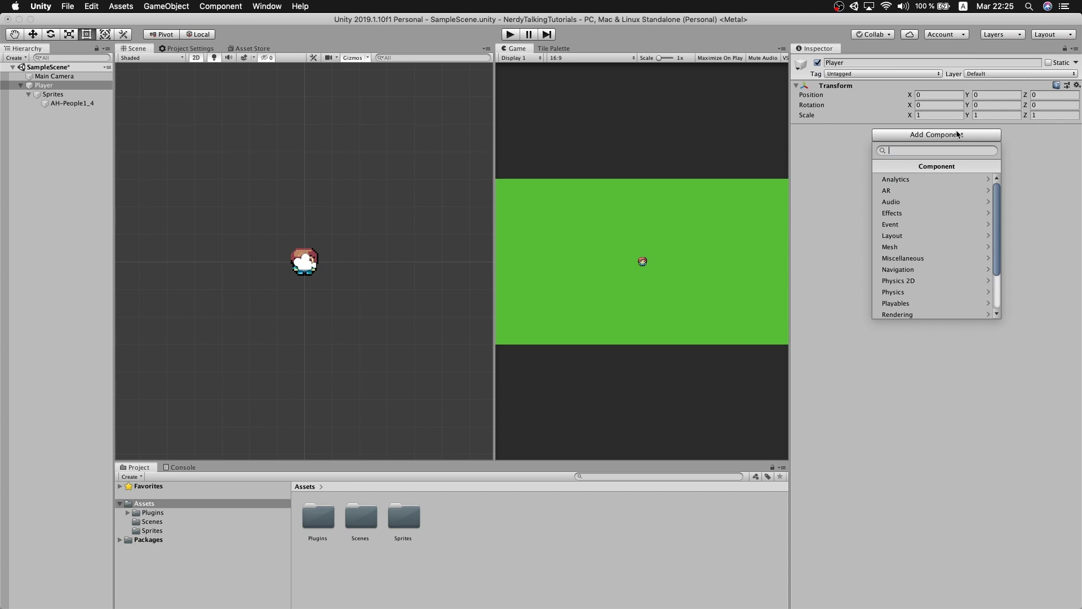
type("PlayerController")
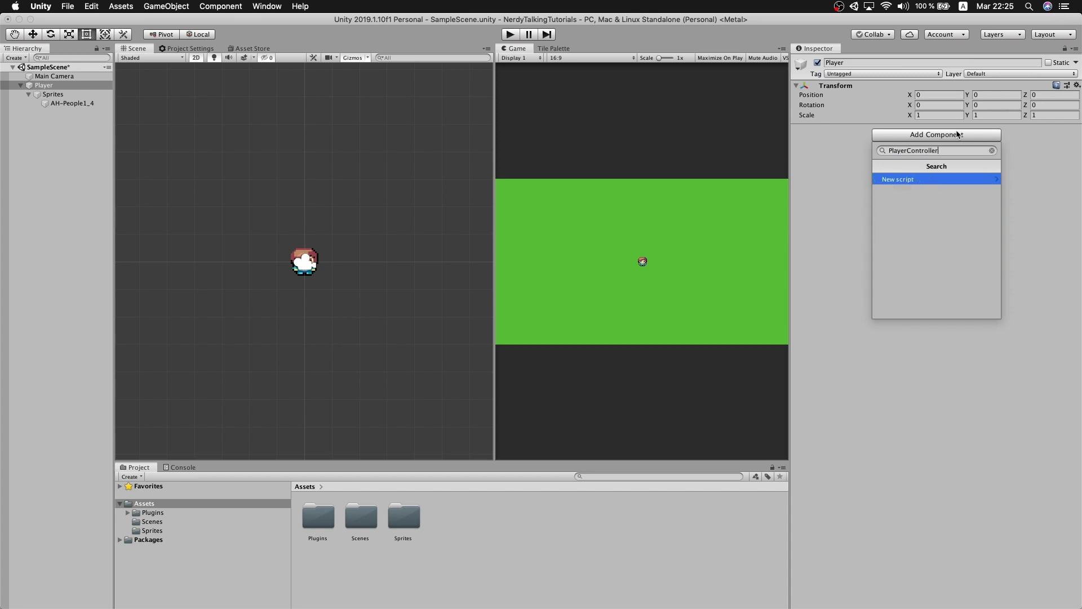
key("Return")
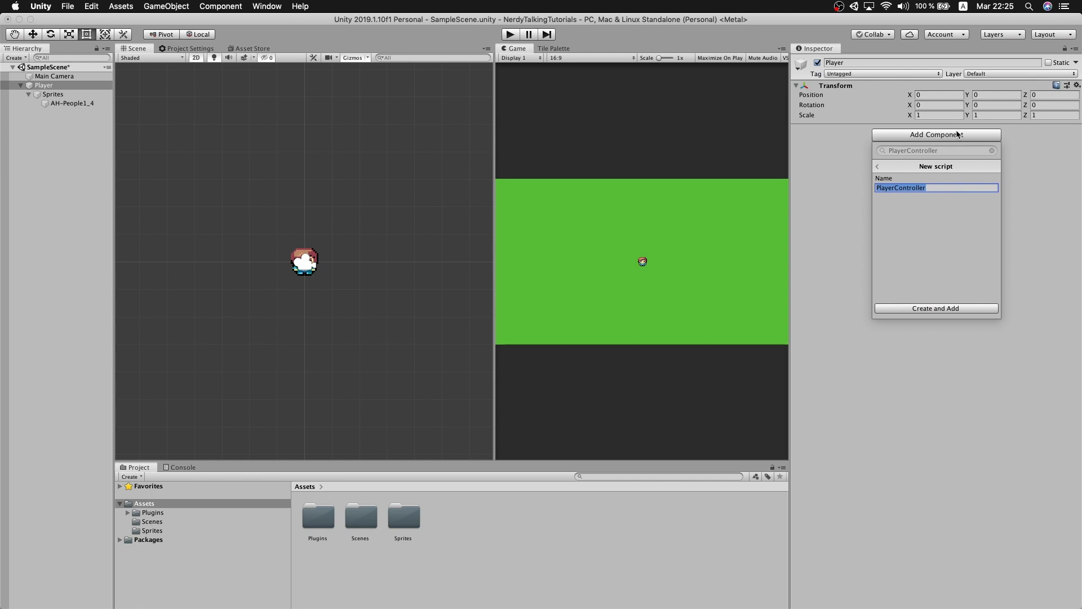
key("Return")
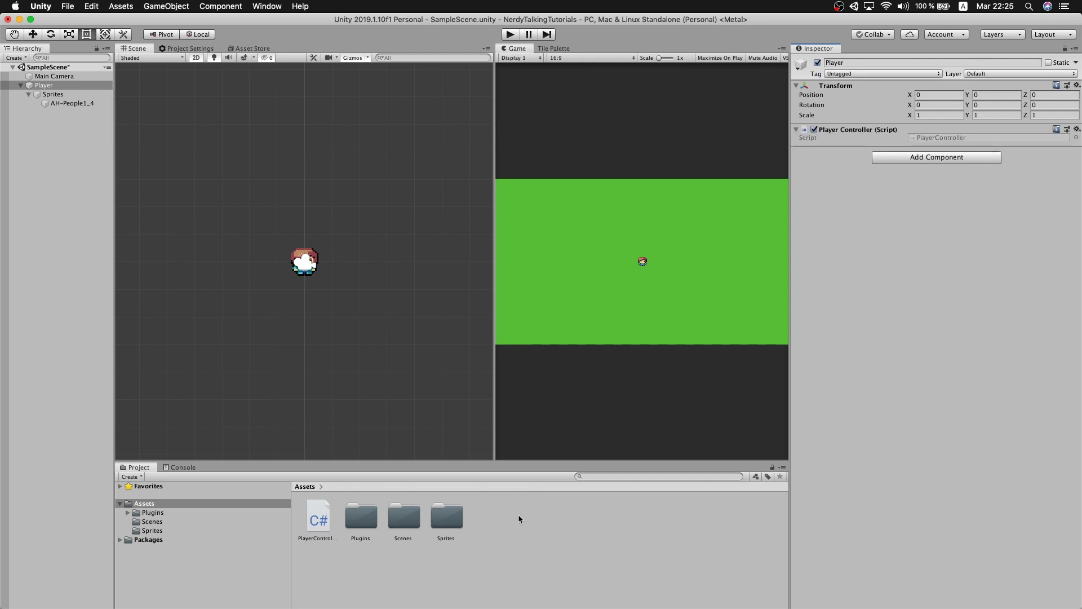
Step: Create a Scripts folder in Assets, move PlayerController into it, and open it
right_click(519, 516)
mouse_move(590, 328)
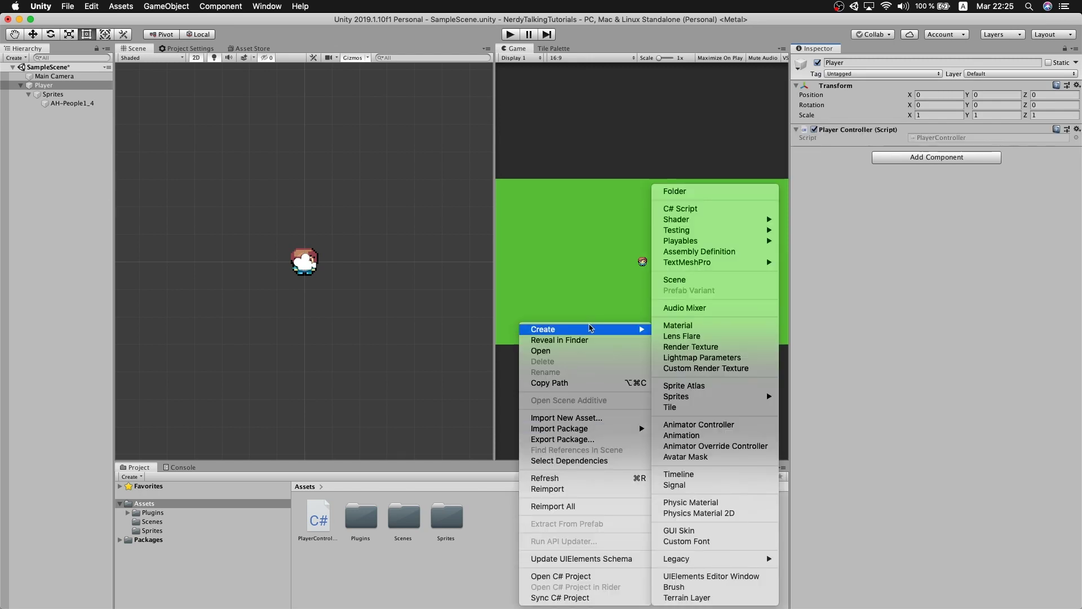
left_click(676, 191)
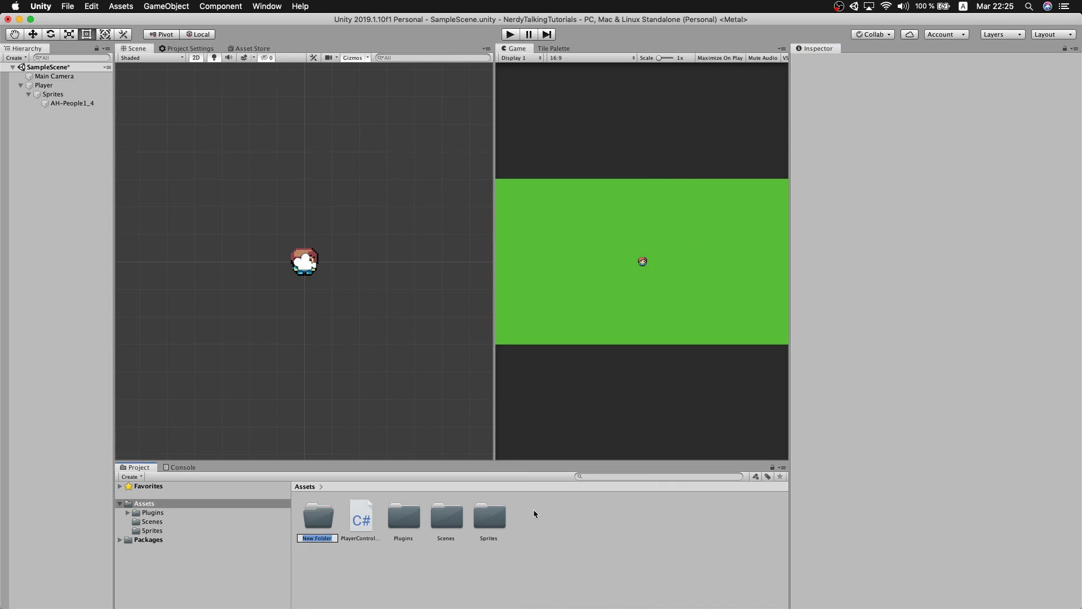
type("Scripts")
key("Return")
left_click_drag(312, 527, 454, 522)
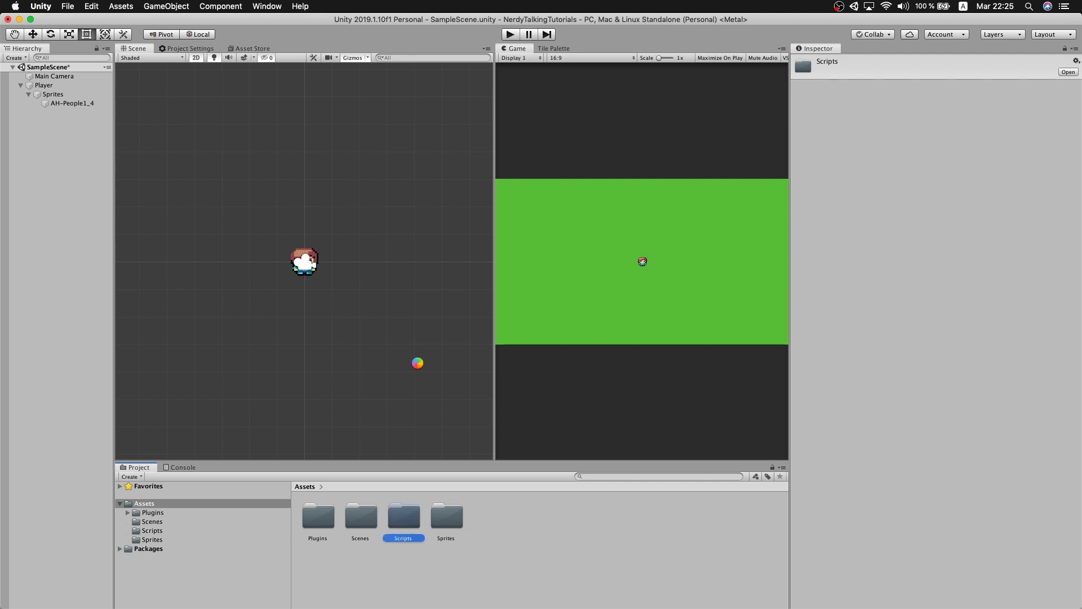
double_click(403, 516)
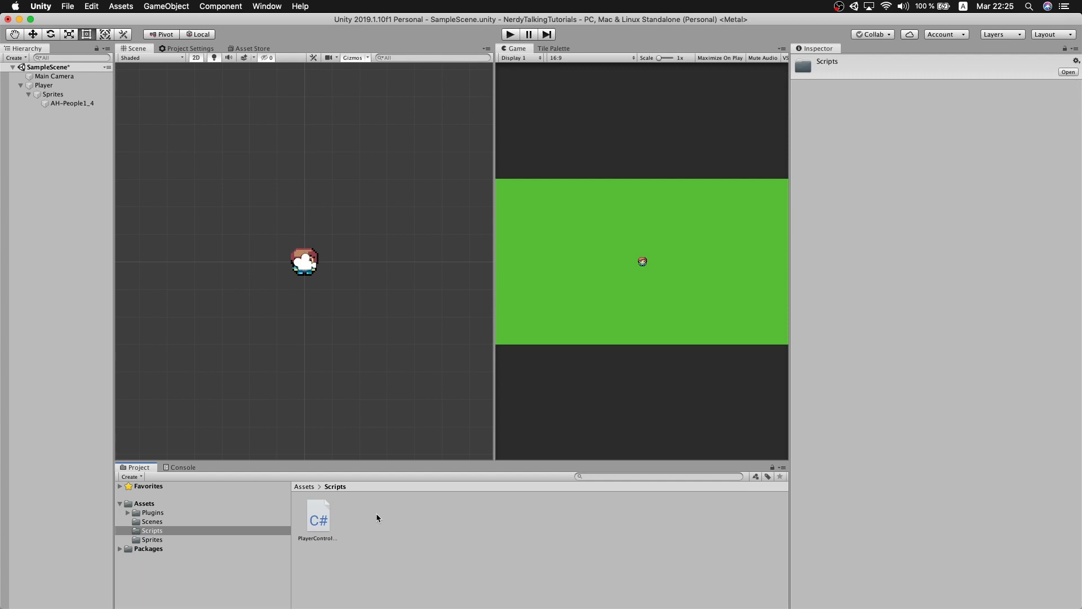
left_click(318, 516)
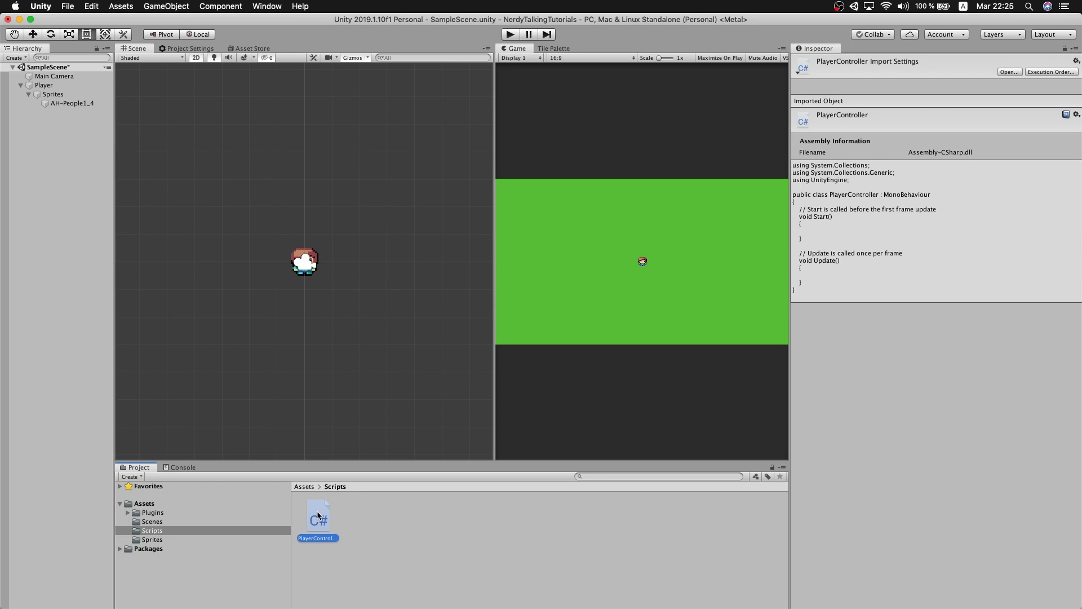
Step: Open PlayerController in Rider, declare private Vector2 movementDirection, and add a processDirection method
double_click(318, 516)
key("Return")
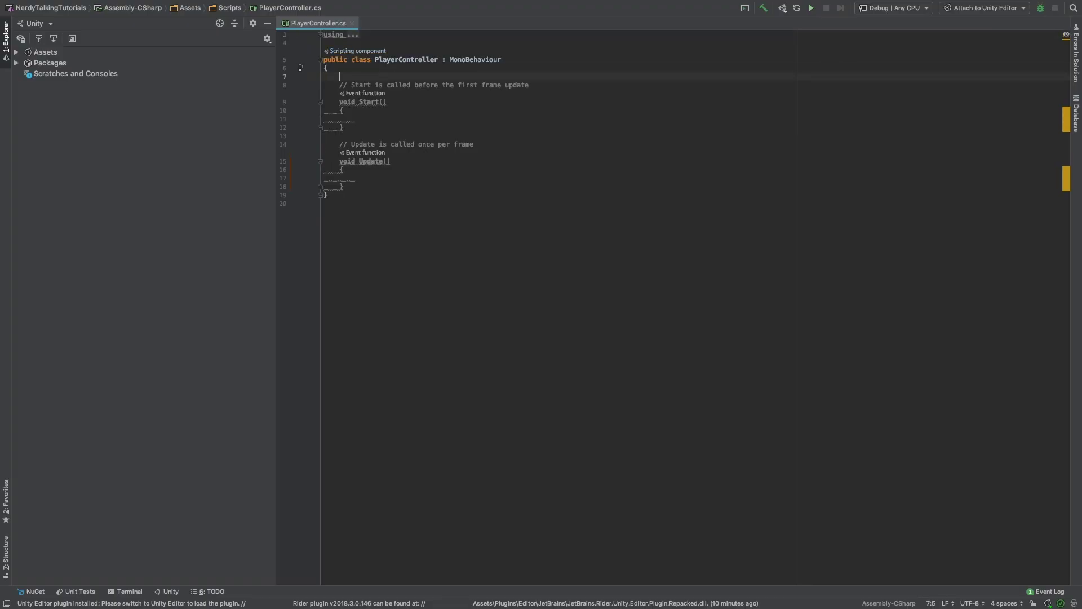
type("private ")
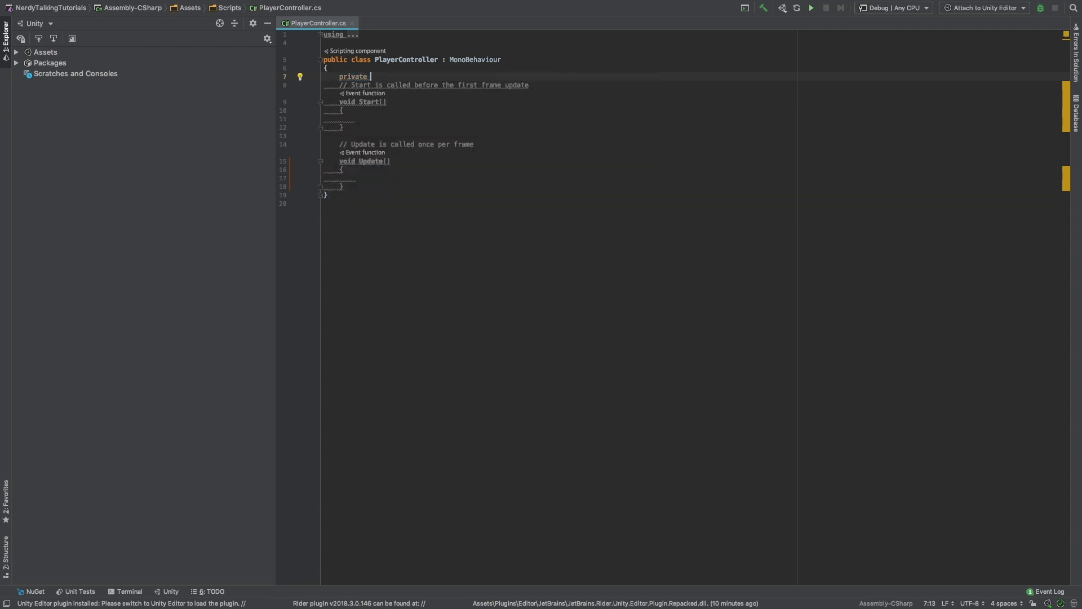
type("Vector2 mov")
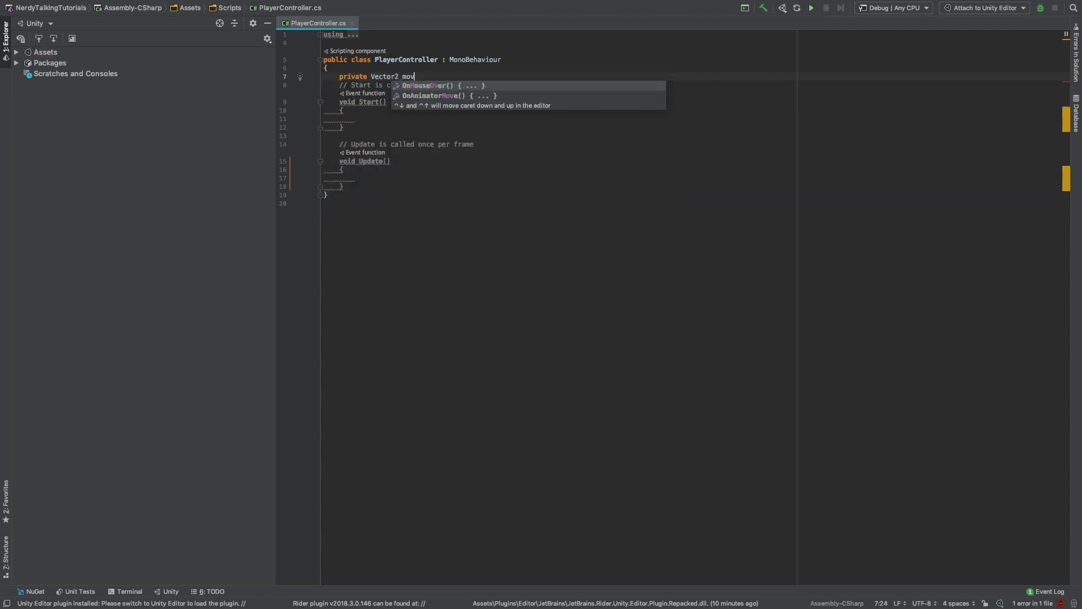
type("ementDirection")
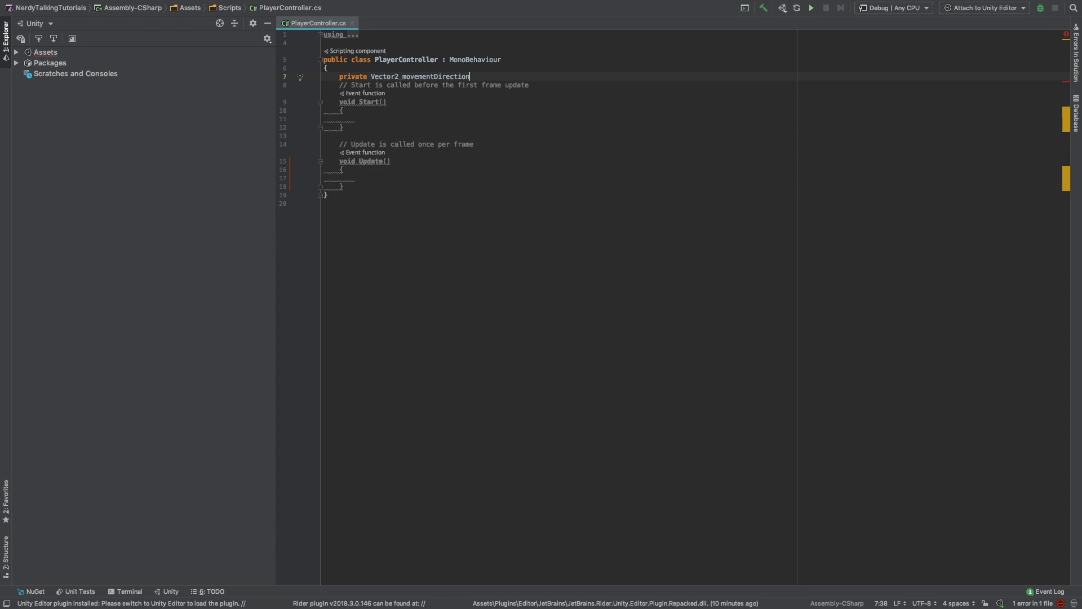
type(";")
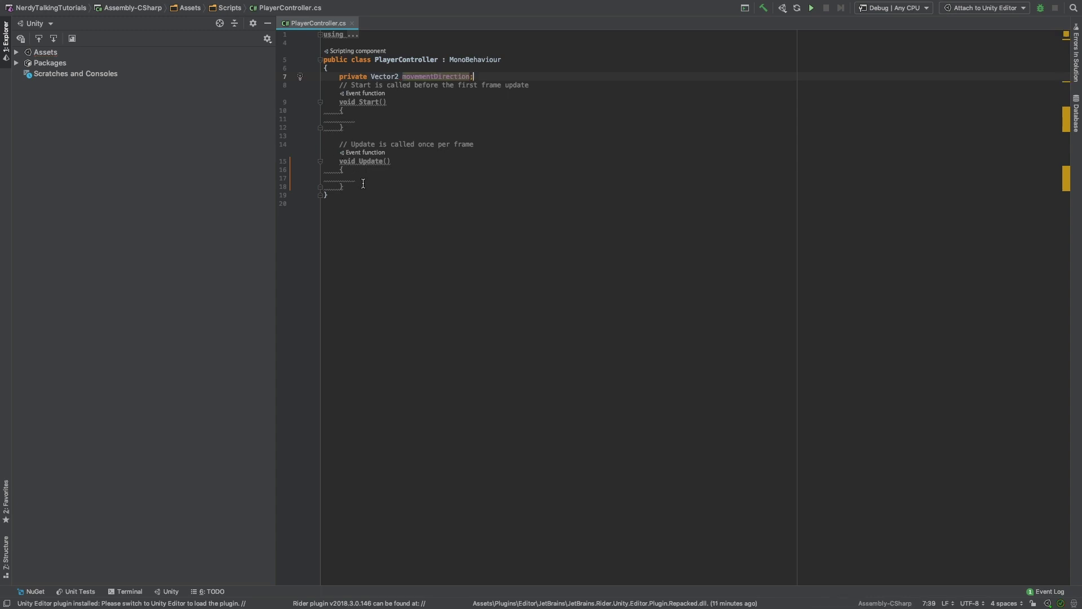
left_click(363, 185)
key("Return")
key("Return")
type("private void ")
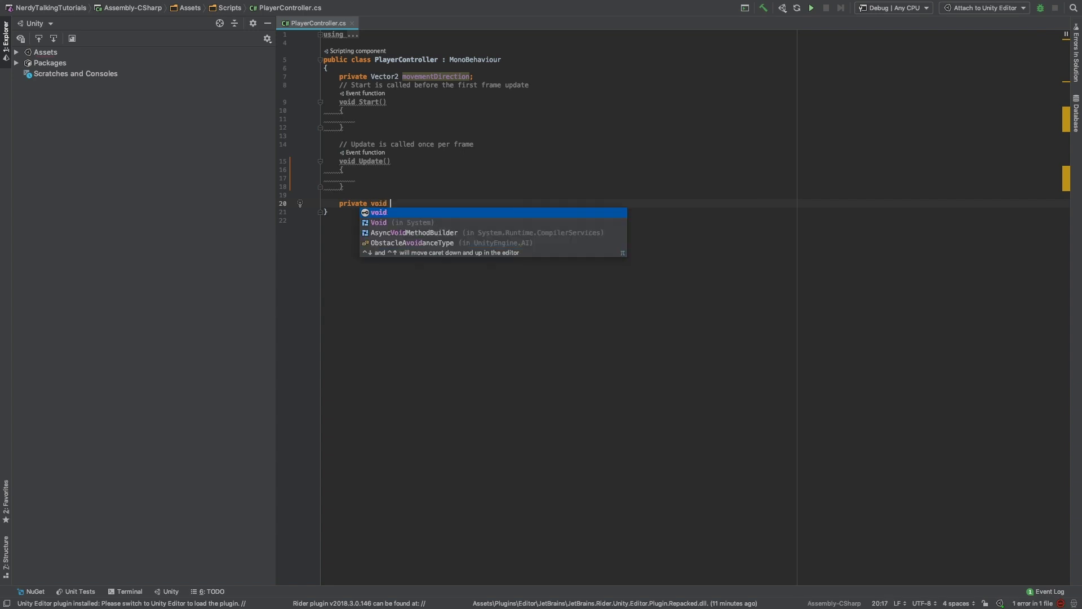
type("processD")
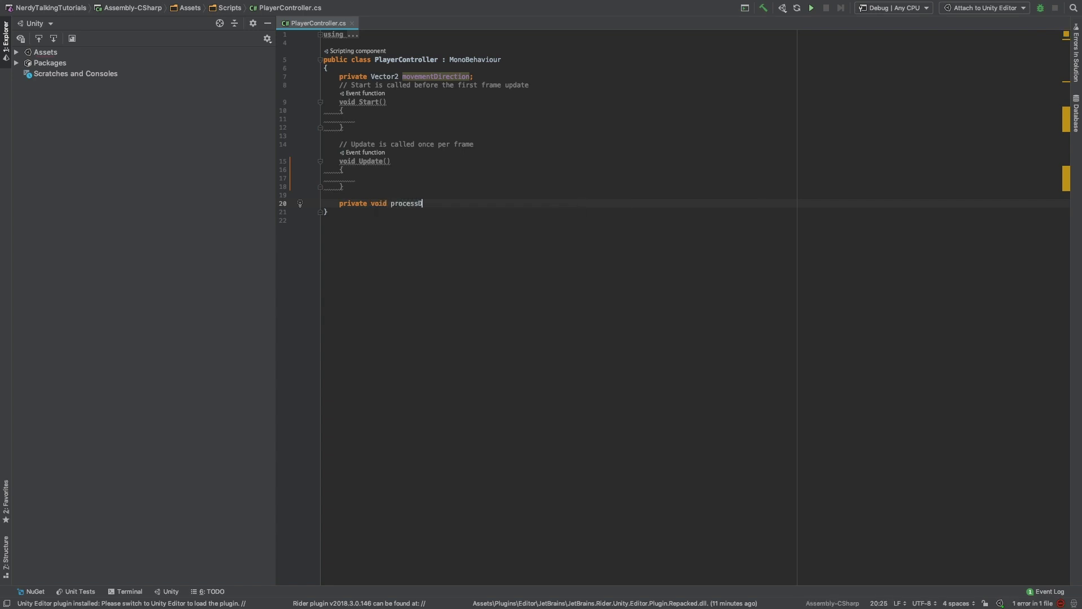
type("irection()")
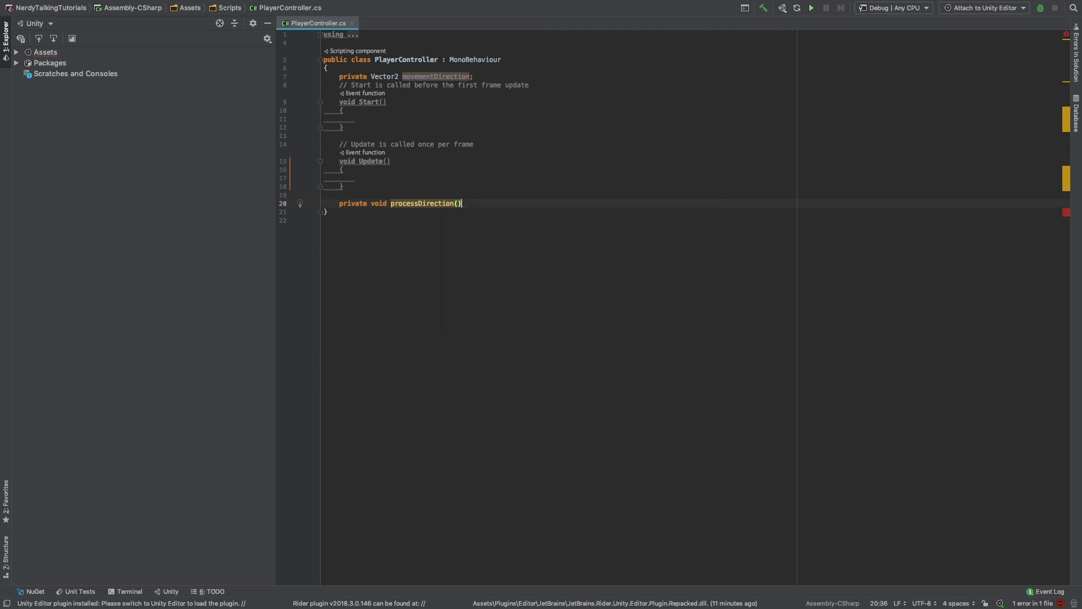
type("{")
key("Return")
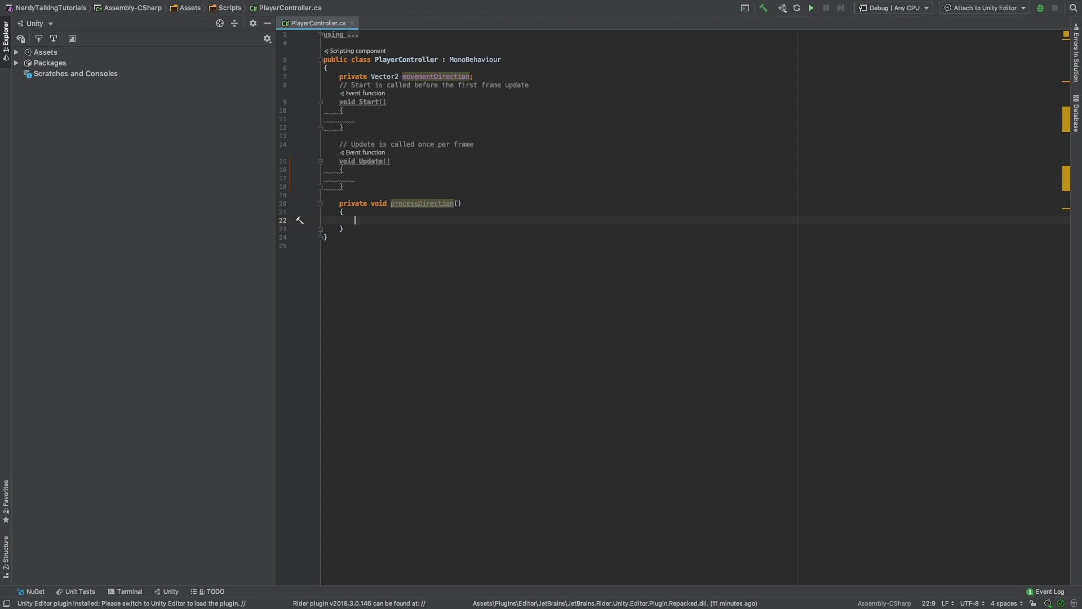
Step: In processDirection, assign movementDirection = new Vector2(Input.GetAxis("Horizontal"), Input.GetAxis("Vertical"))
type("movementDirection ")
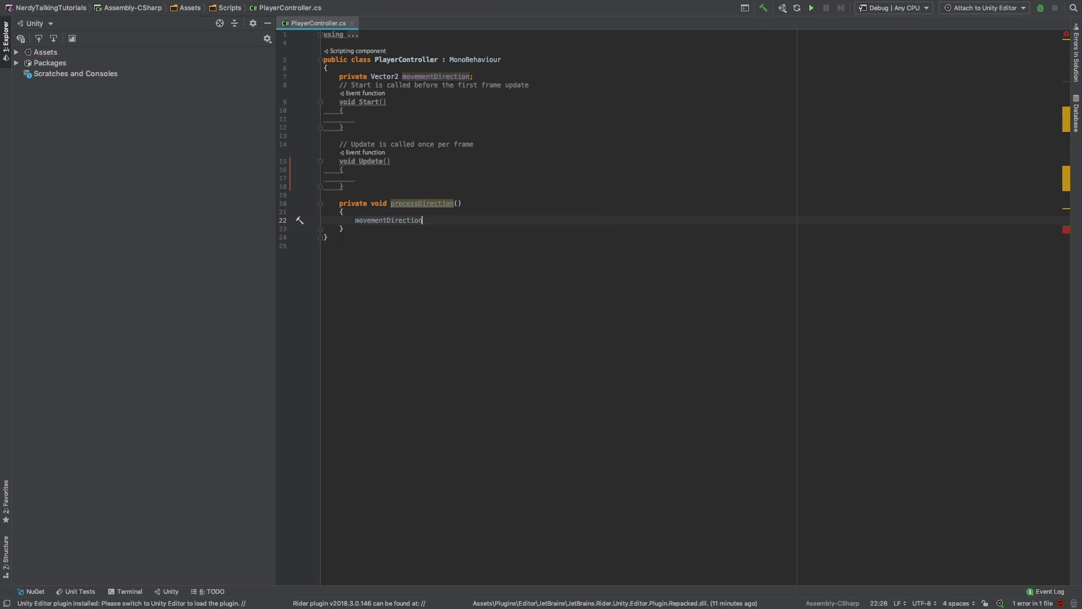
type("= ")
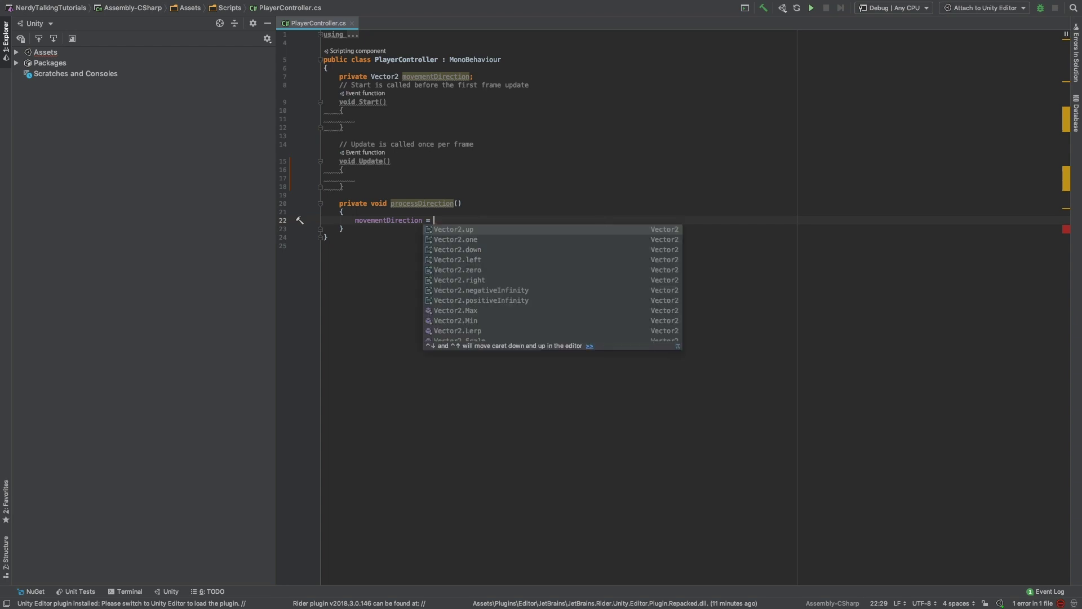
type("new")
key("Return")
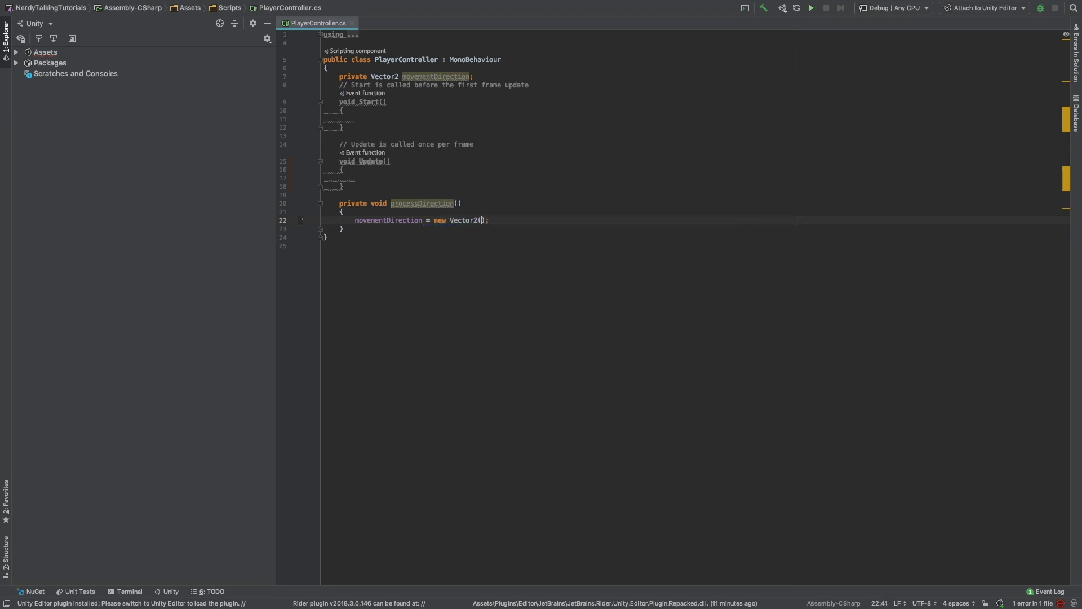
type("Input.GetAxis")
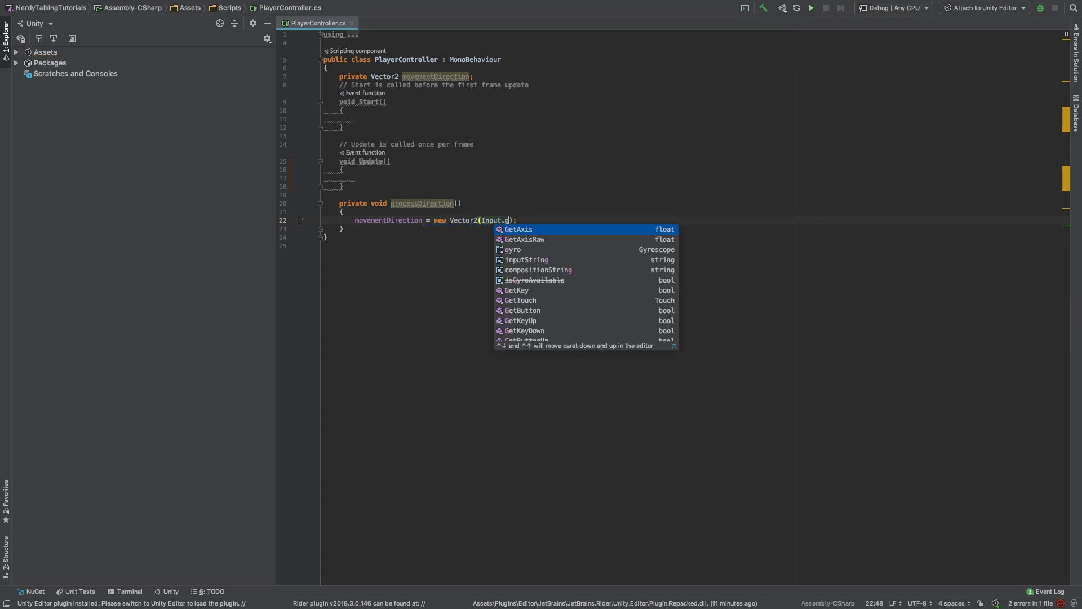
key("Return")
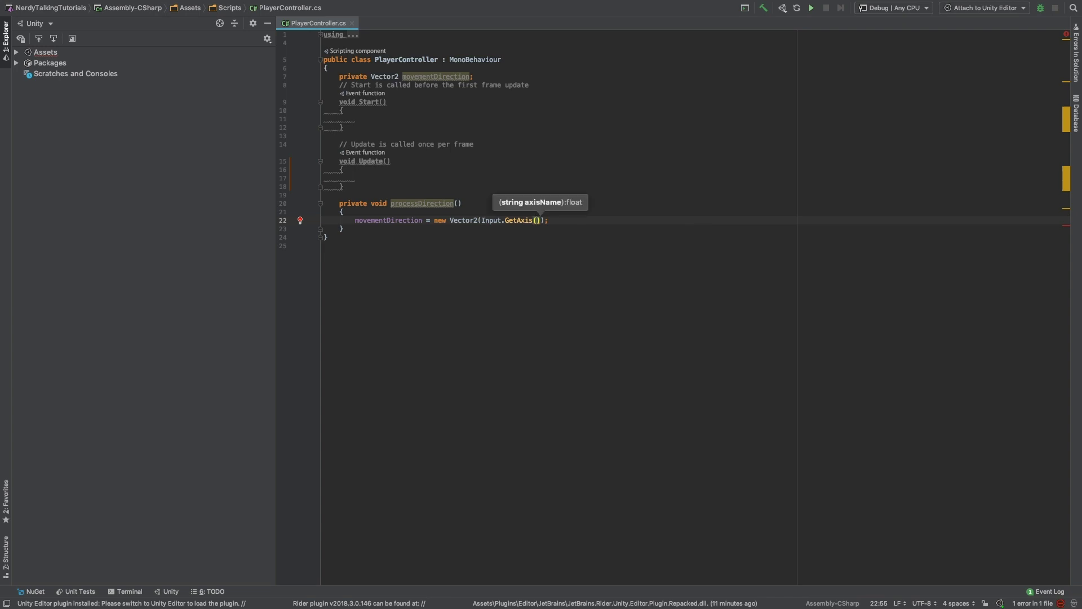
type("\"Horizonta")
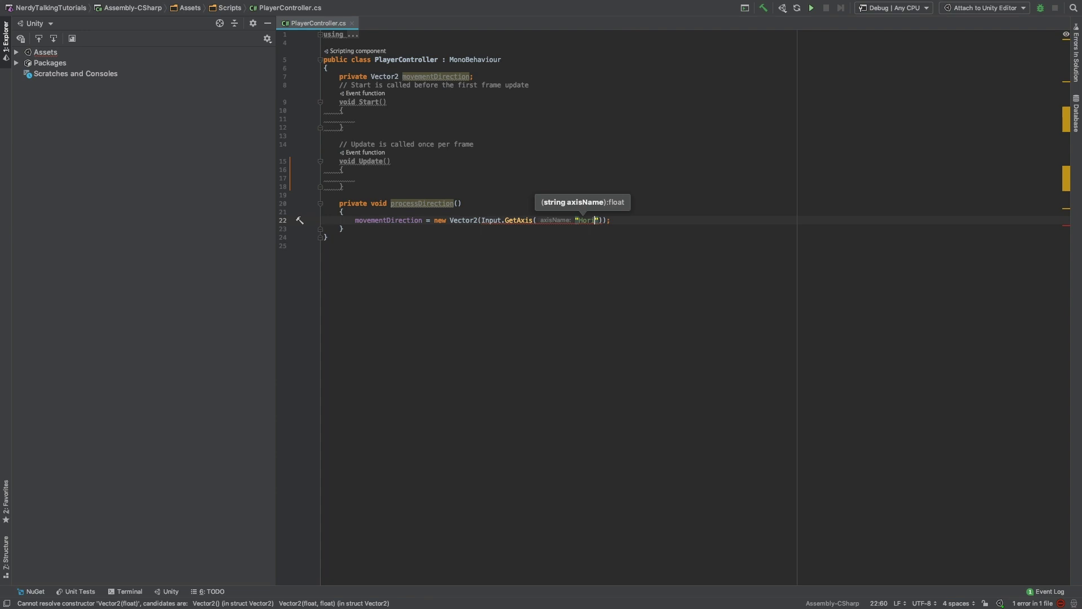
type("l\"), ")
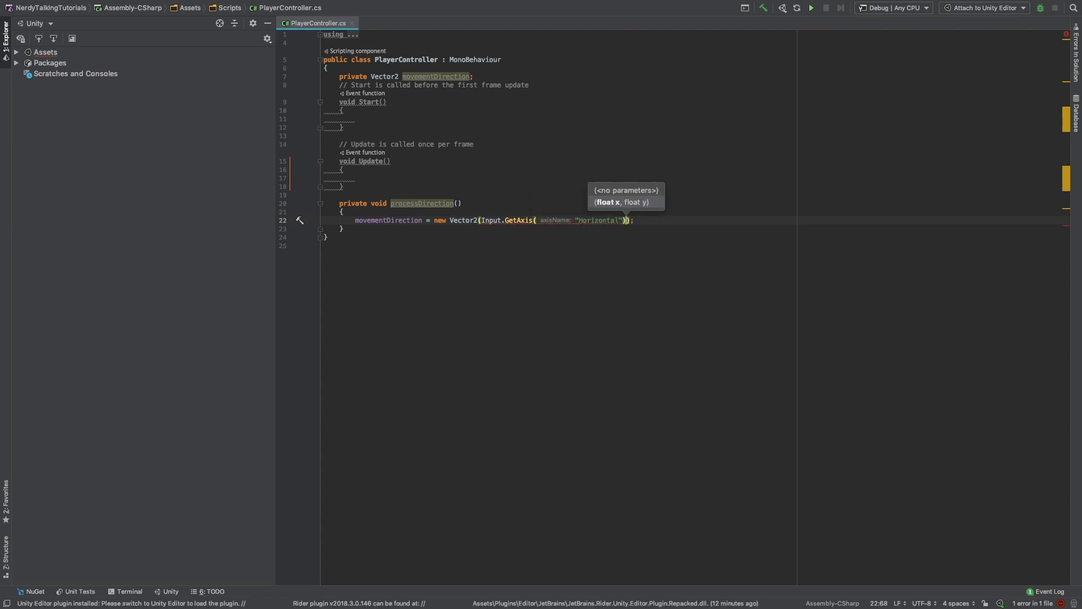
type("Input.g")
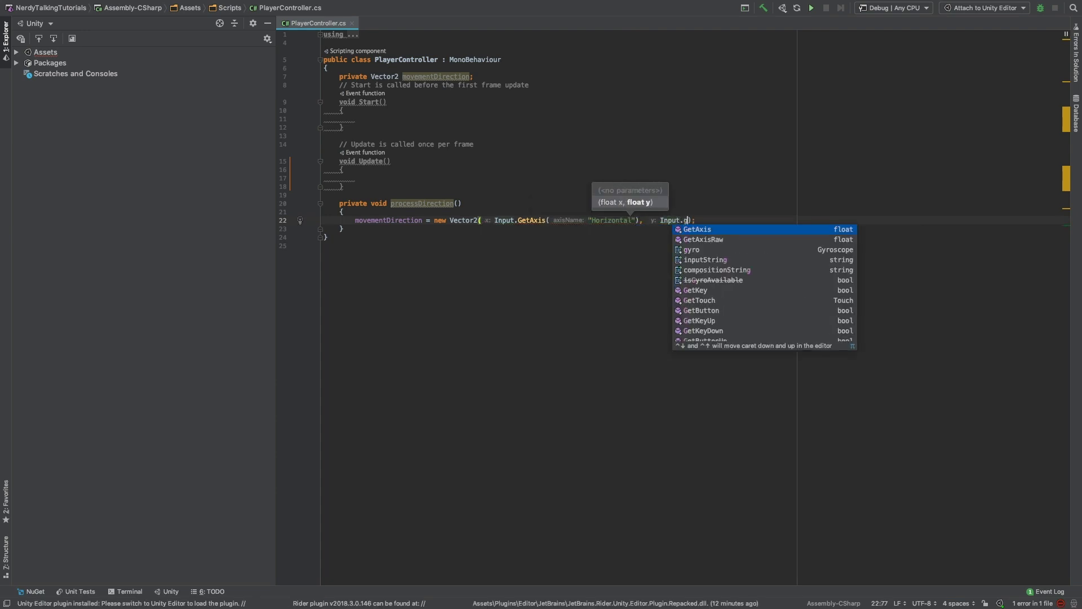
key("Return")
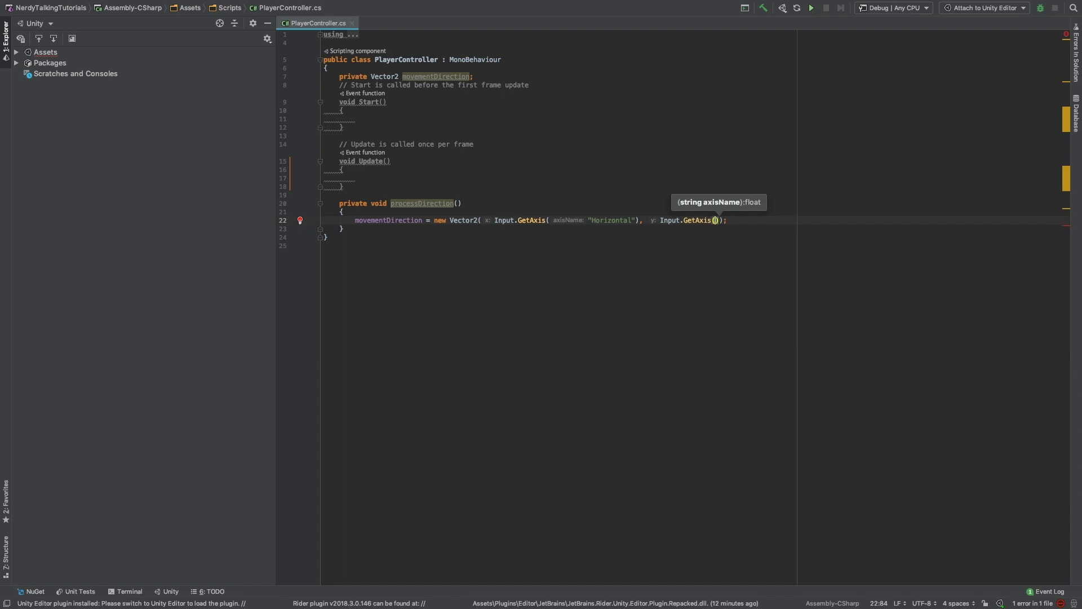
type("\"Vertical")
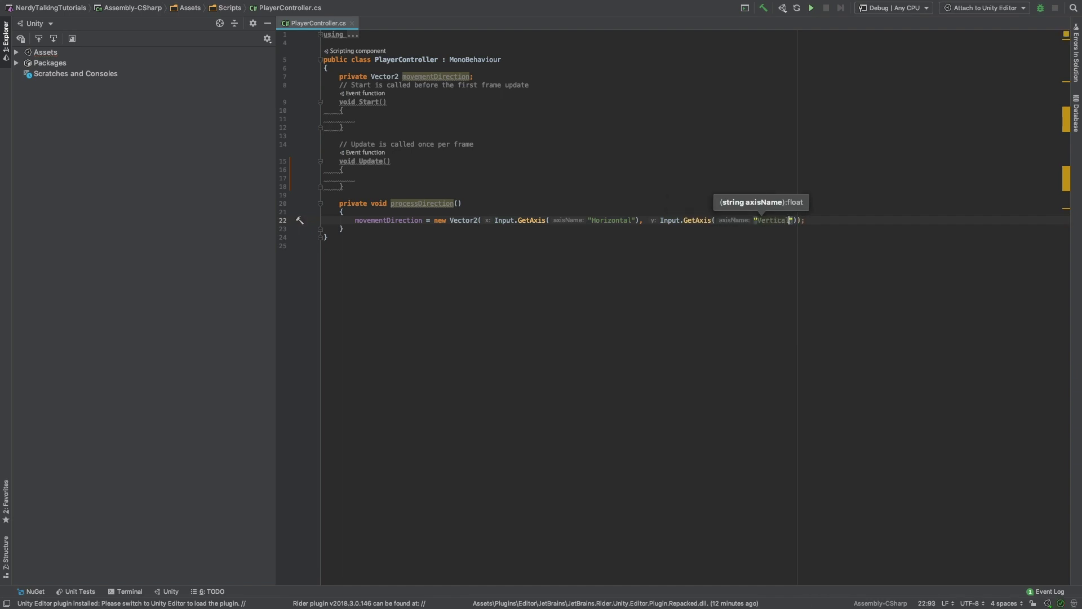
key("End")
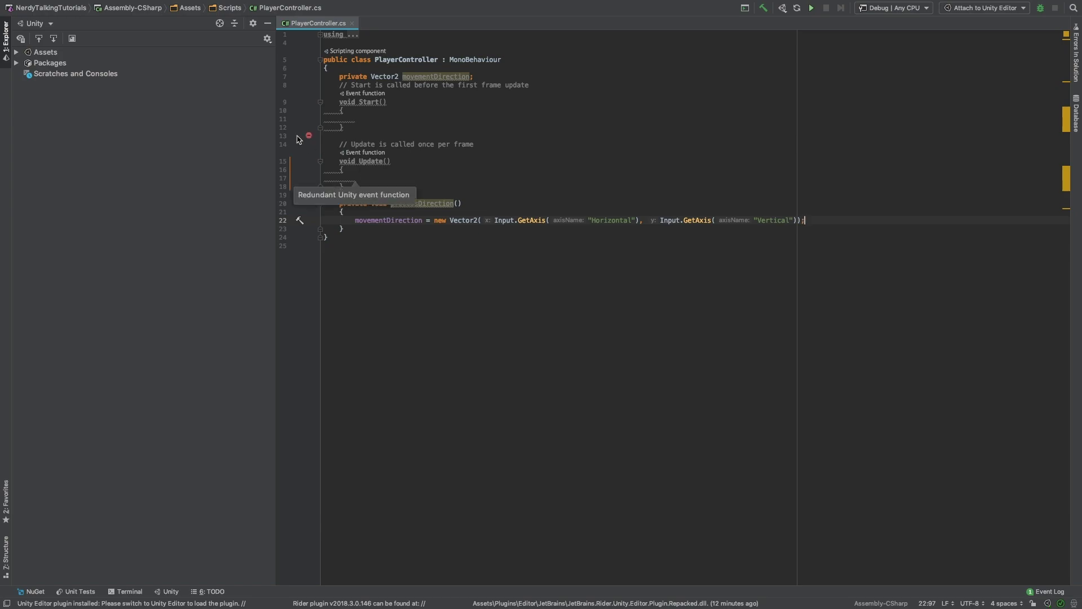
key("super+Tab")
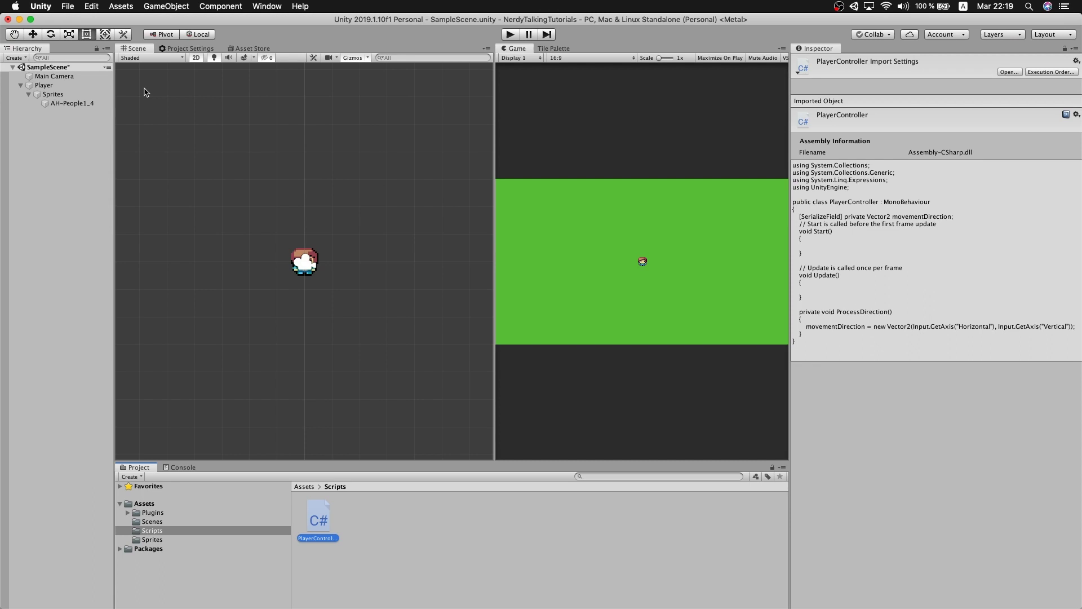
Step: Open the Input section of Project Settings and expand the Axes list
left_click(91, 7)
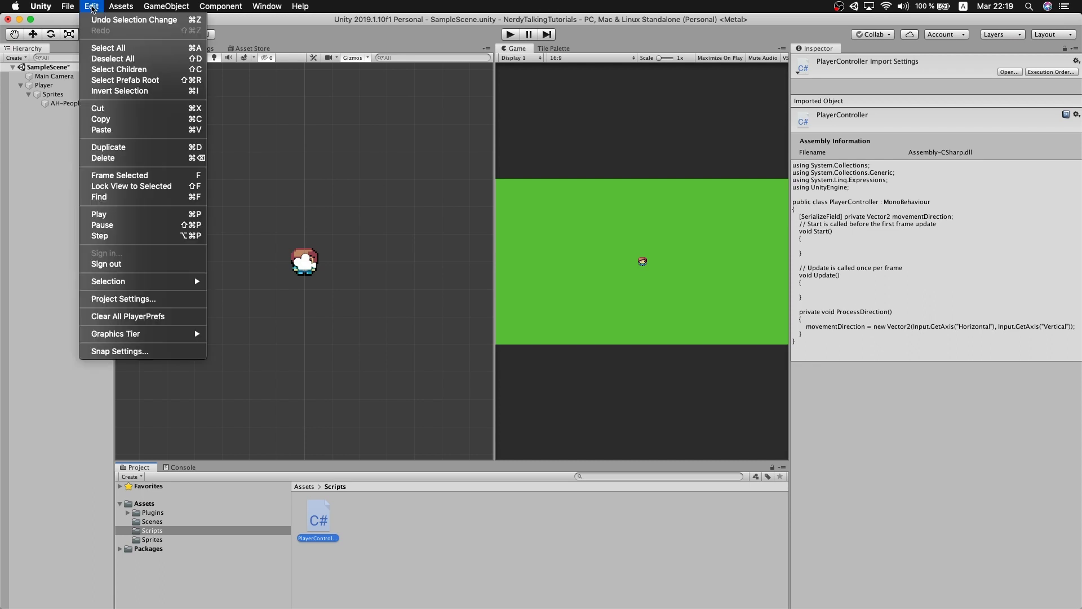
left_click(111, 299)
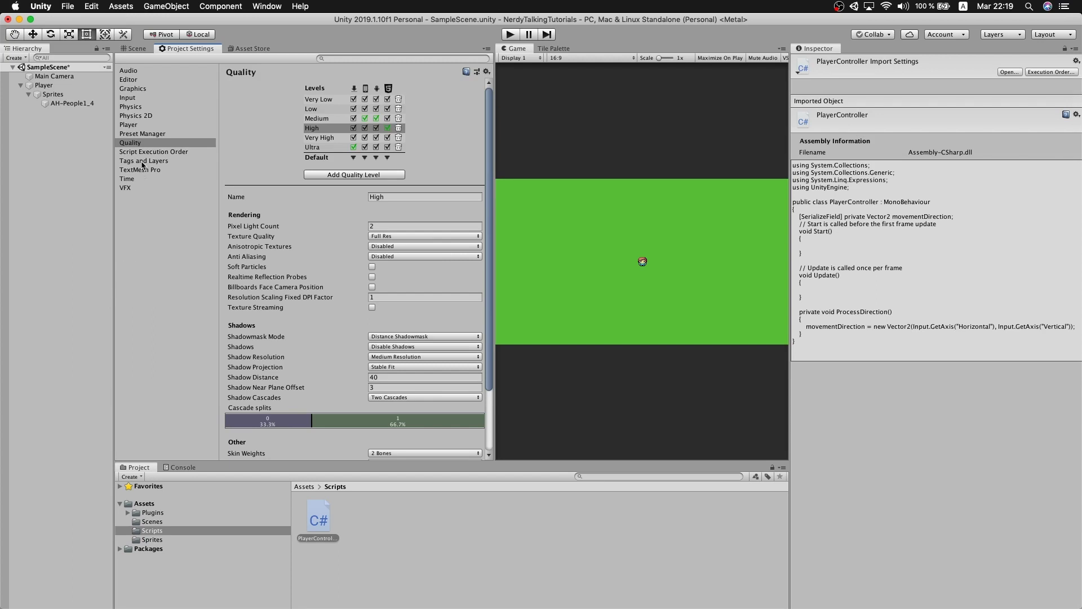
left_click(129, 98)
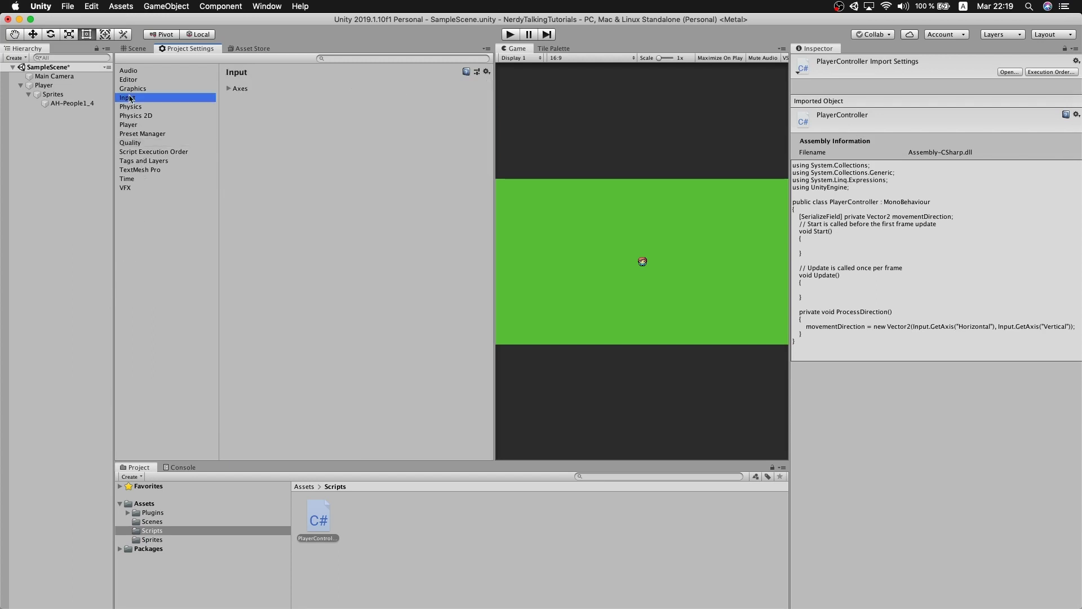
left_click(229, 89)
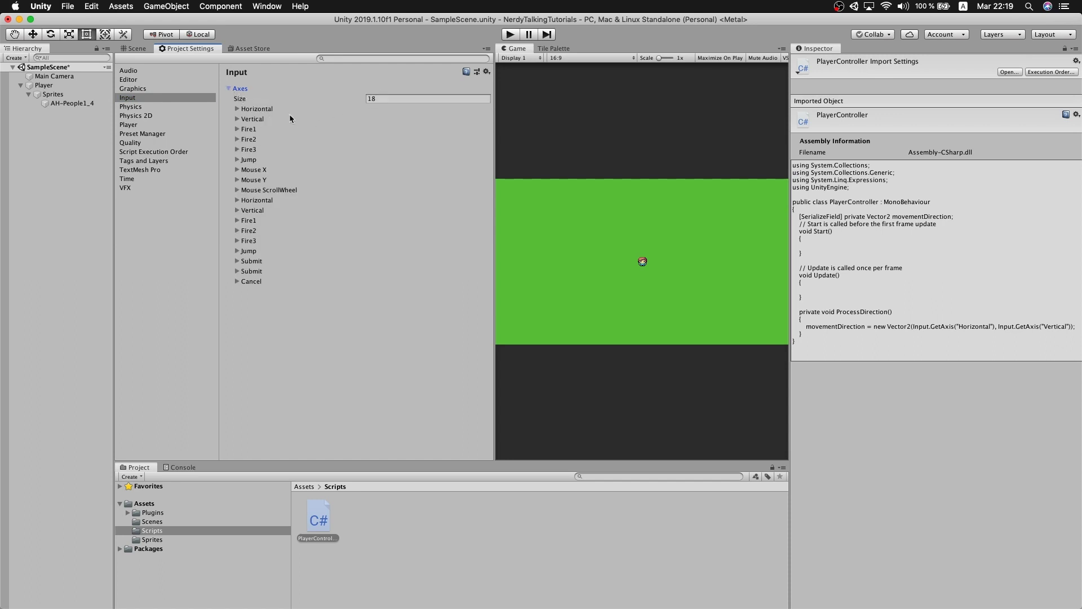
Step: Inspect the Horizontal and Vertical axes, including their second joystick entries, and collapse each one again
left_click(237, 109)
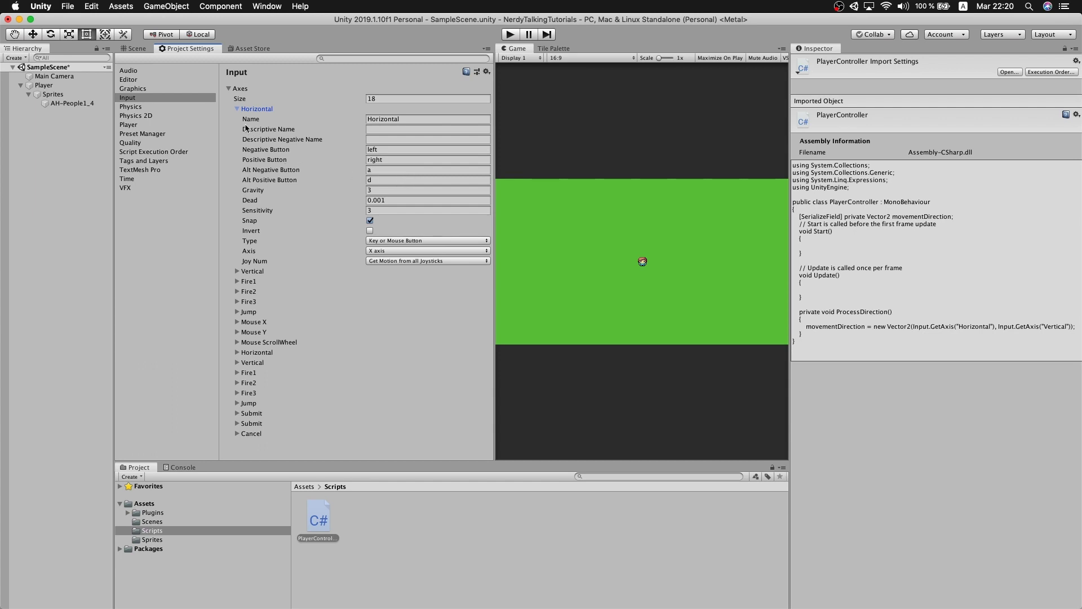
left_click(237, 110)
left_click(238, 119)
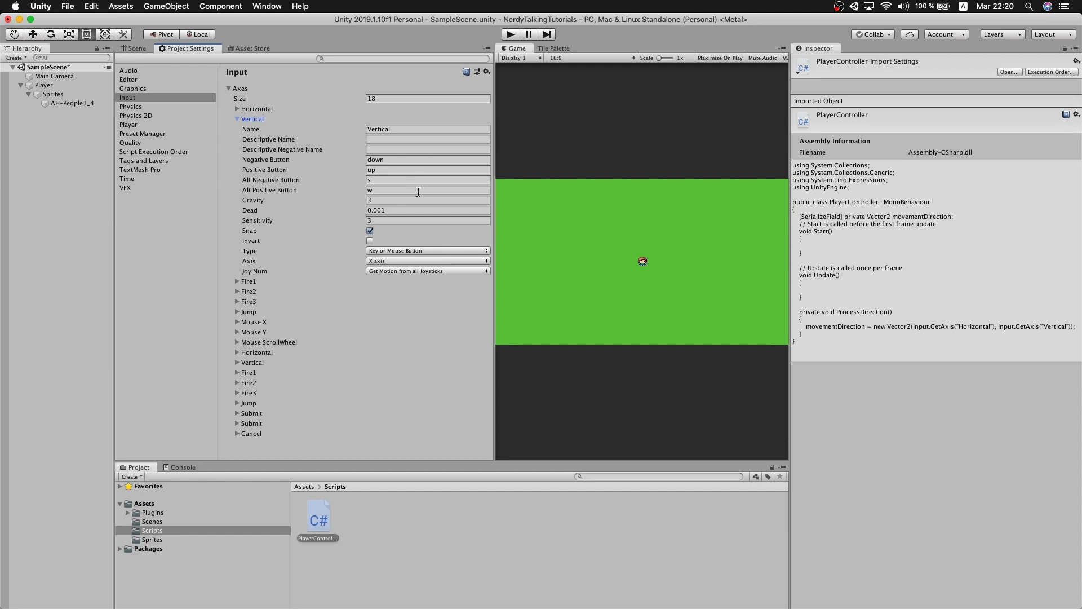
left_click(237, 119)
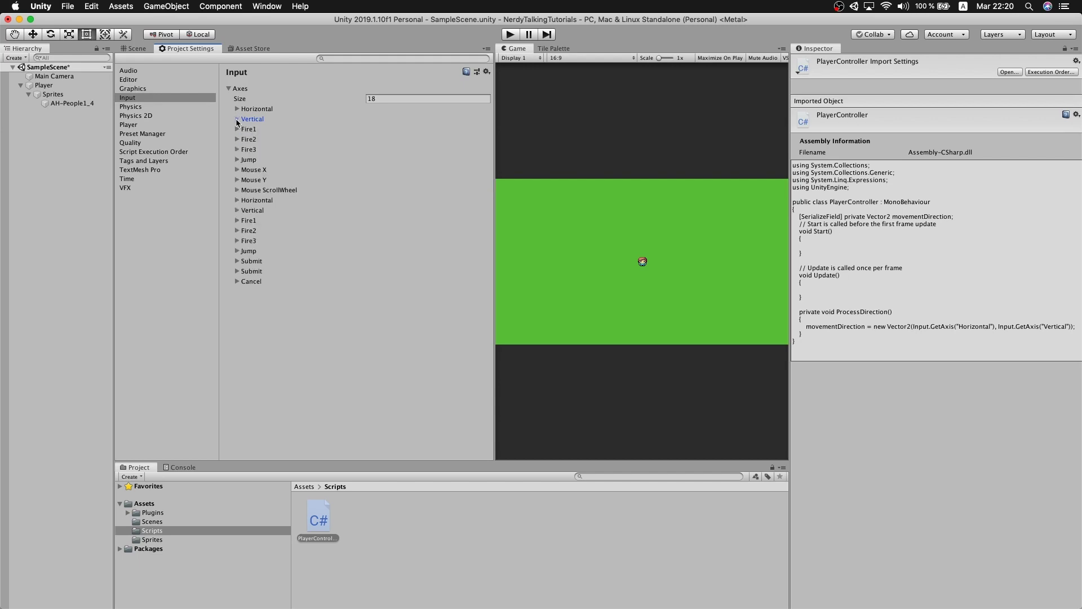
left_click(237, 200)
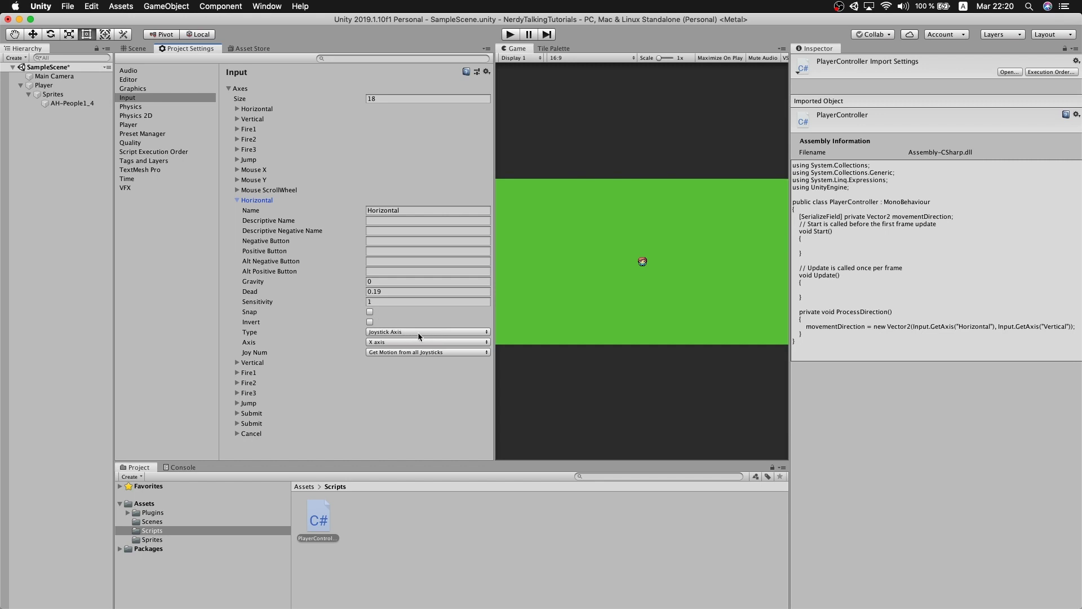
left_click(237, 201)
left_click(237, 211)
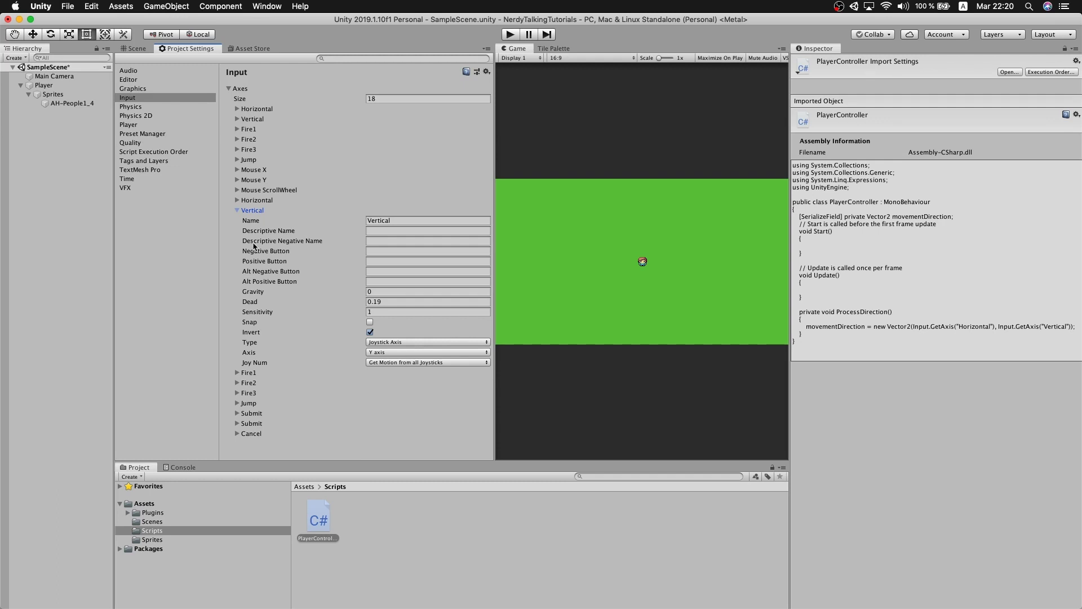
left_click(238, 211)
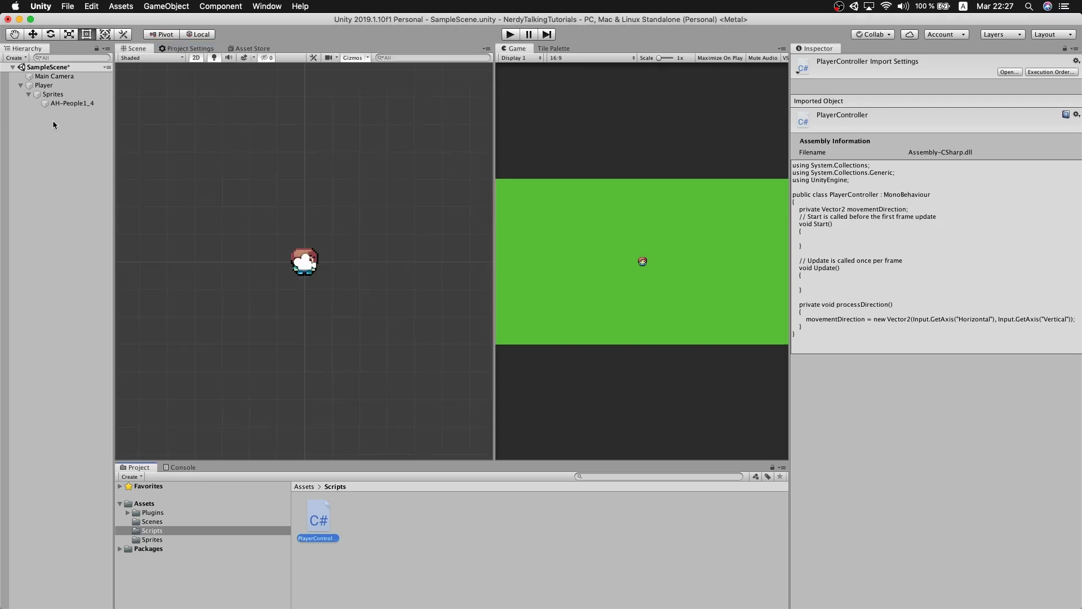
Step: Drag PlayerController onto Player, then add a Rigidbody 2D with its Body Type set to Kinematic
left_click_drag(318, 518, 44, 90)
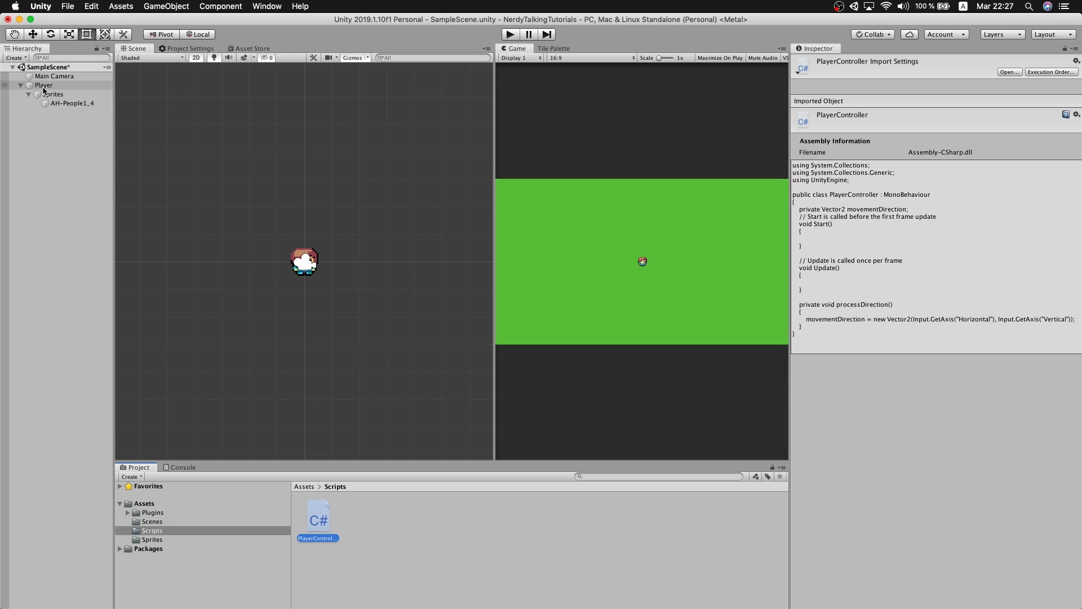
left_click_drag(44, 90, 44, 90)
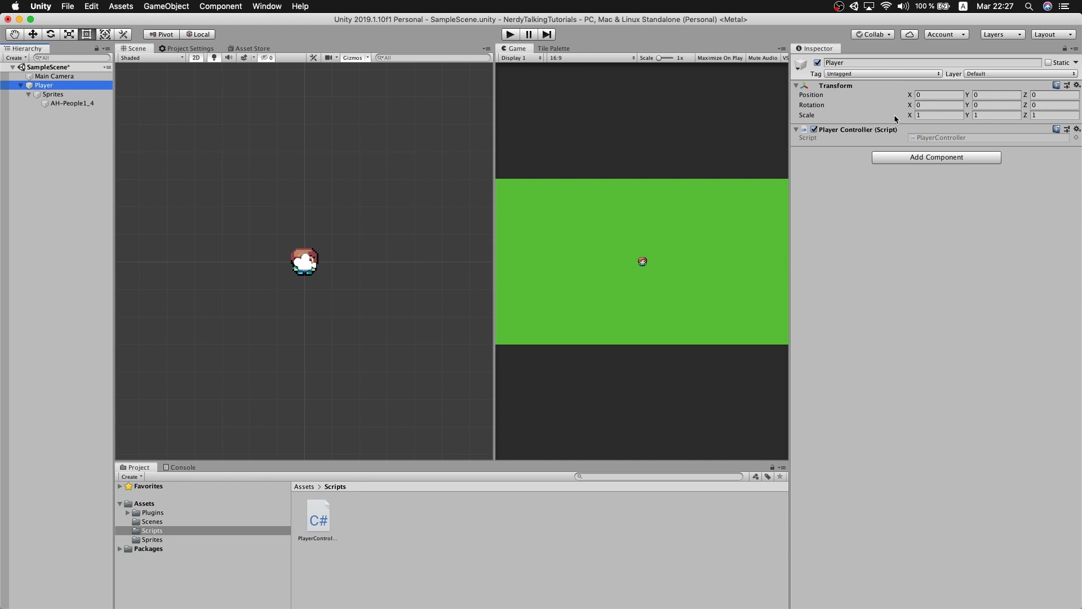
left_click(906, 158)
key("BackSpace")
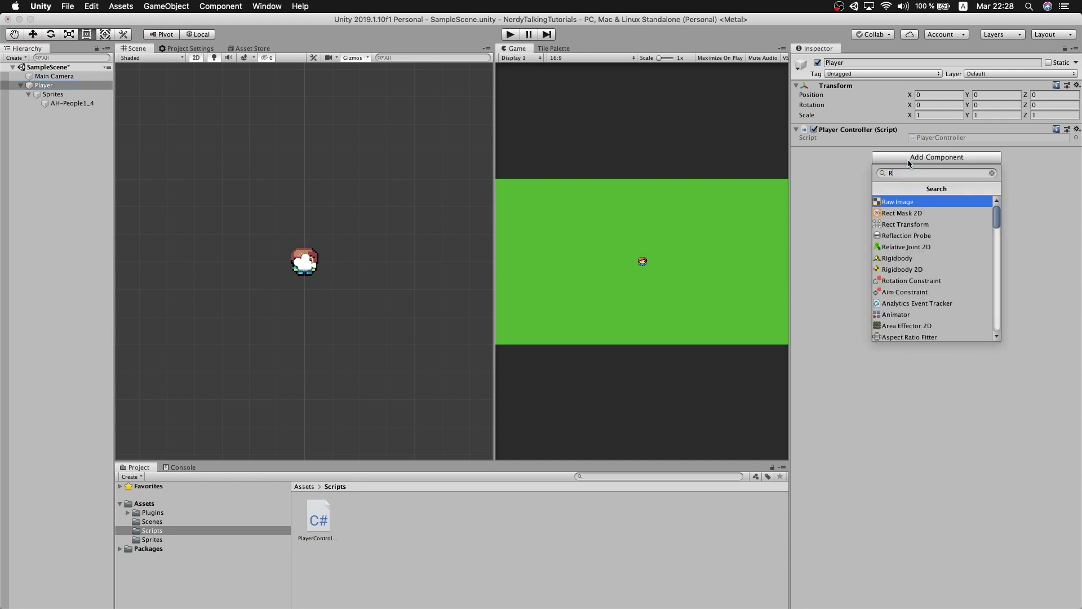
type("Rigi")
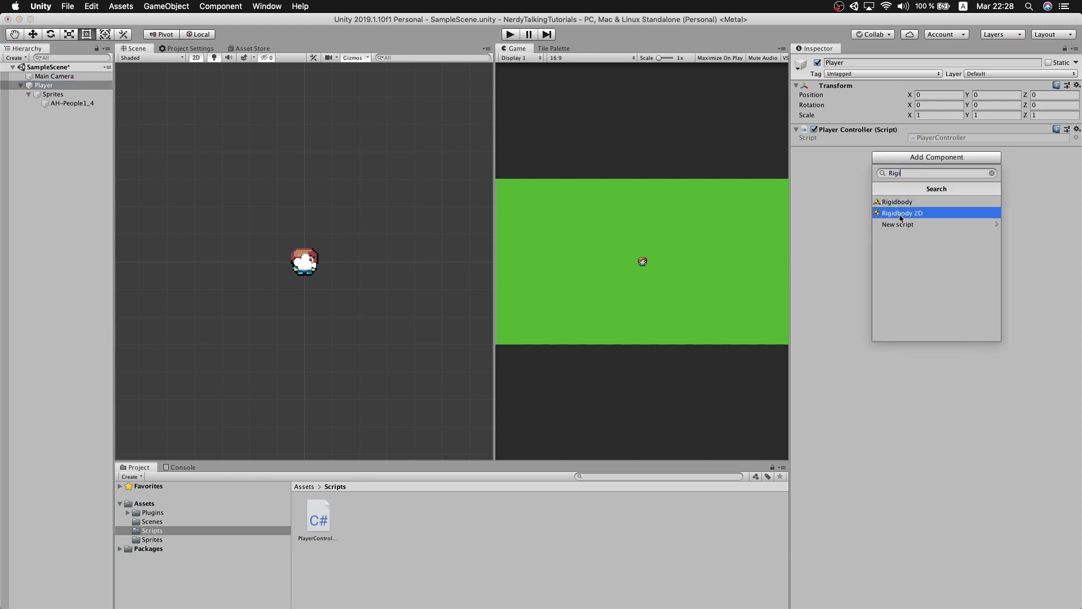
left_click(900, 217)
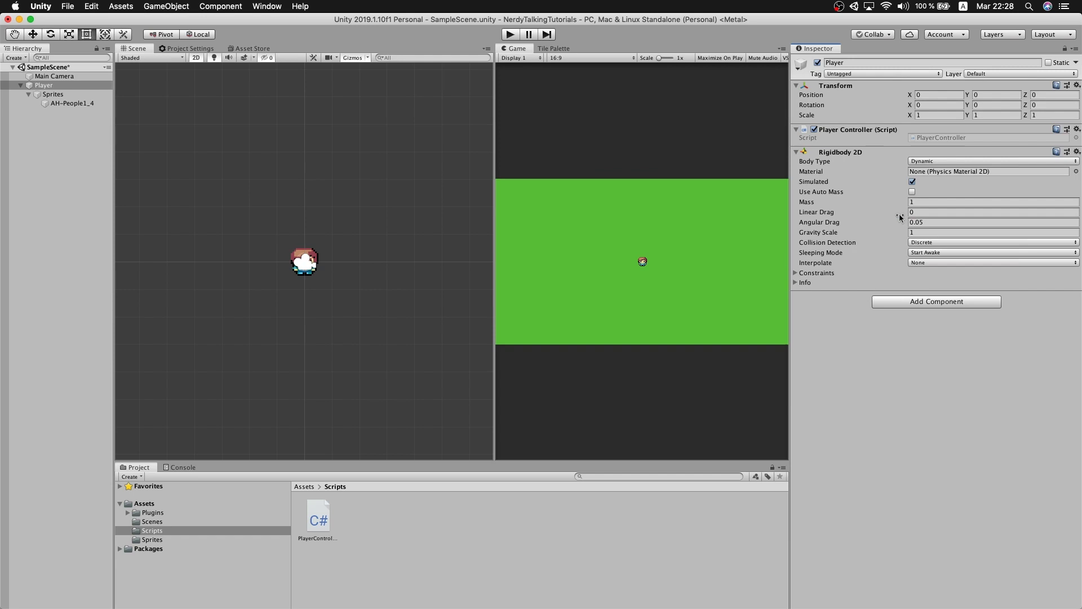
left_click(961, 162)
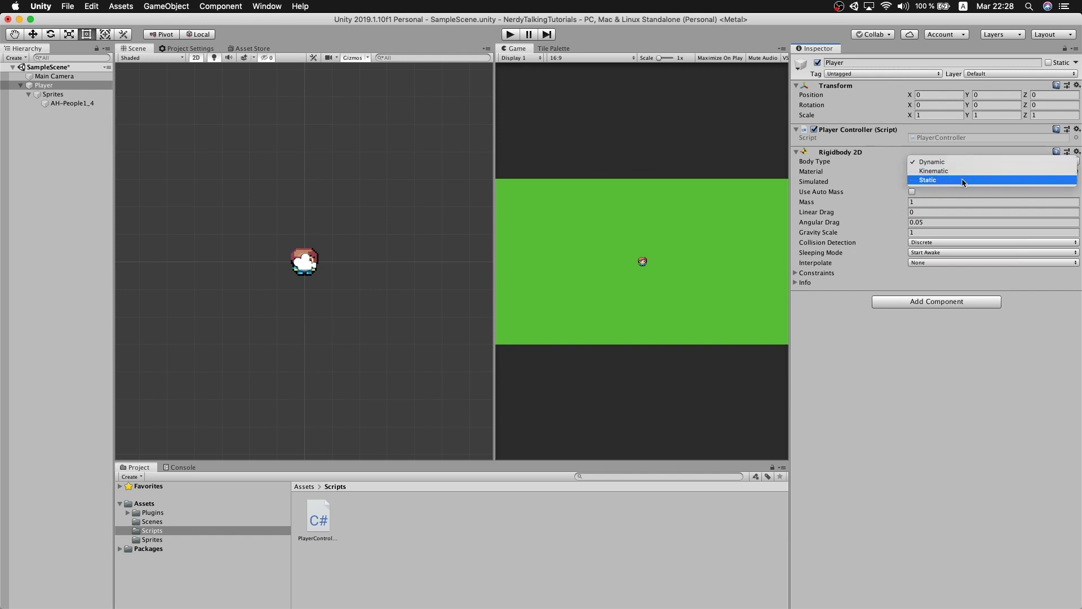
left_click(975, 171)
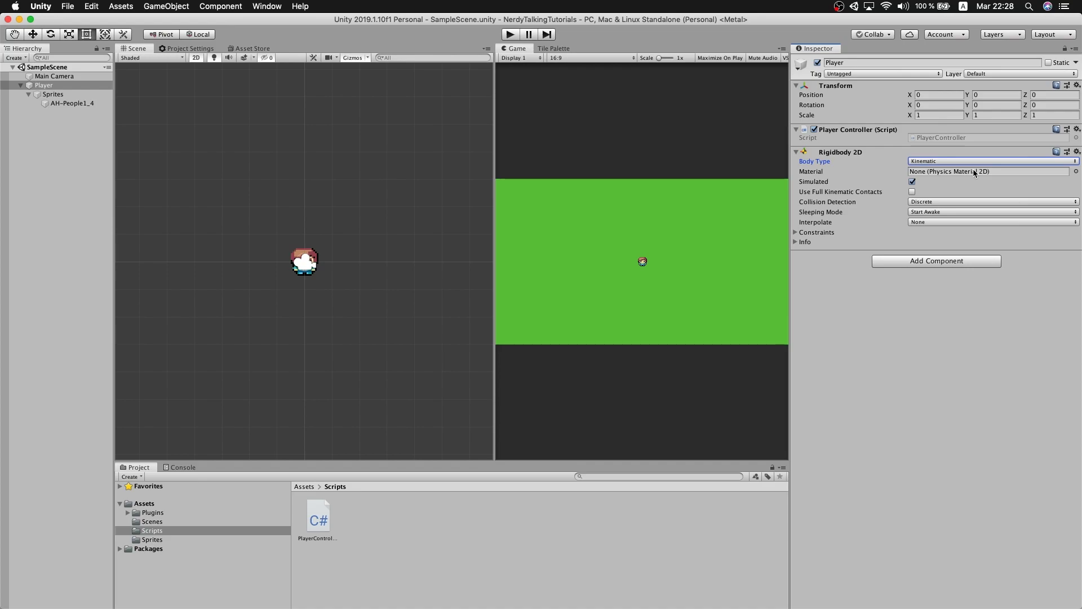
Step: Declare 'private Rigidbody2D rb;' below the movementDirection field, separated by a blank line
key("ctrl+Right")
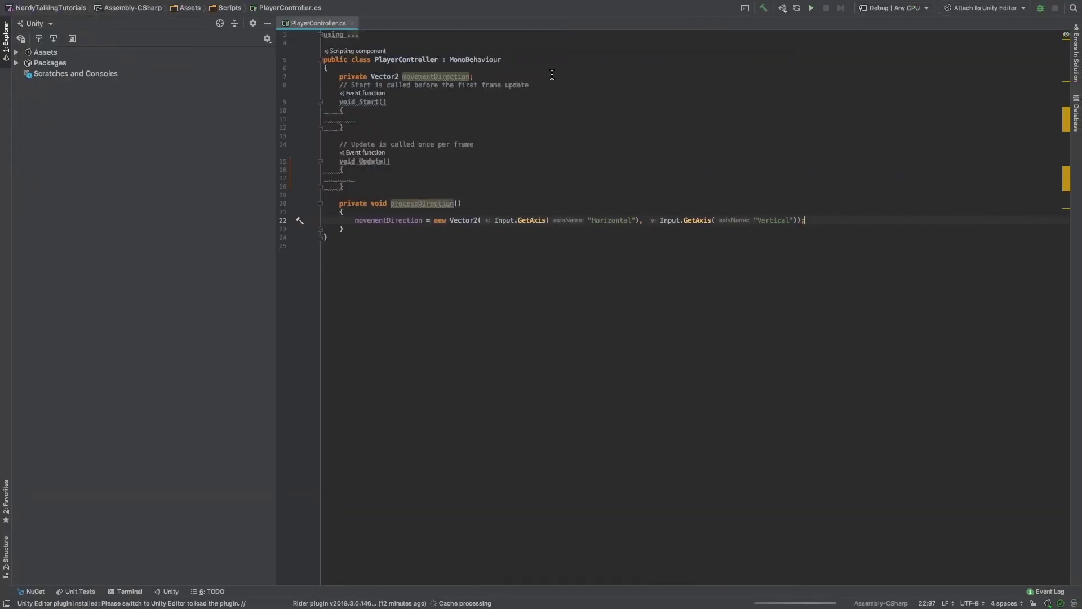
key("Return")
type("p")
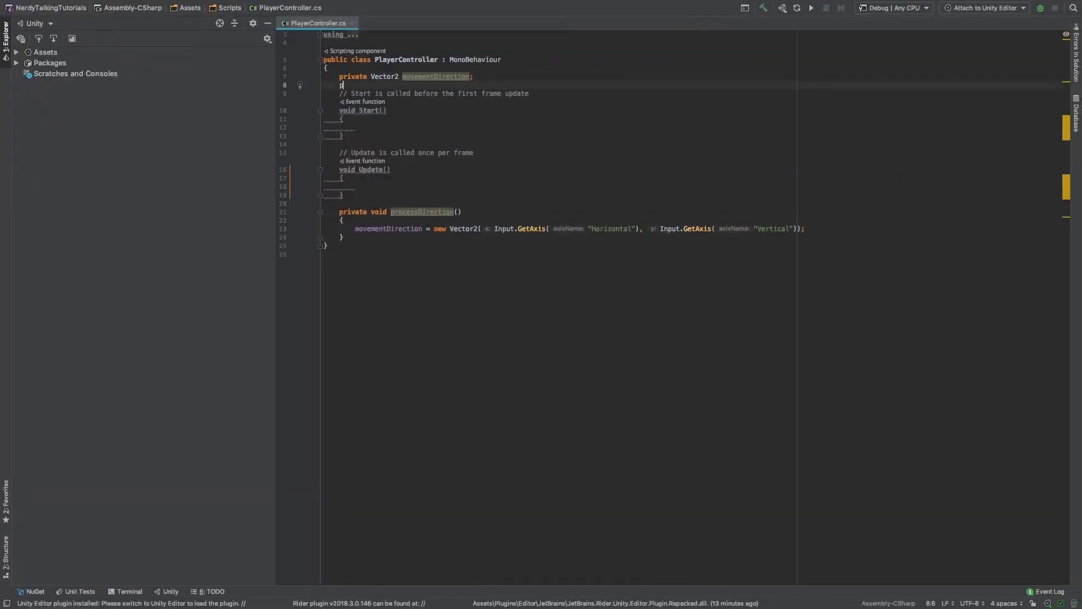
type("rivate Rigi")
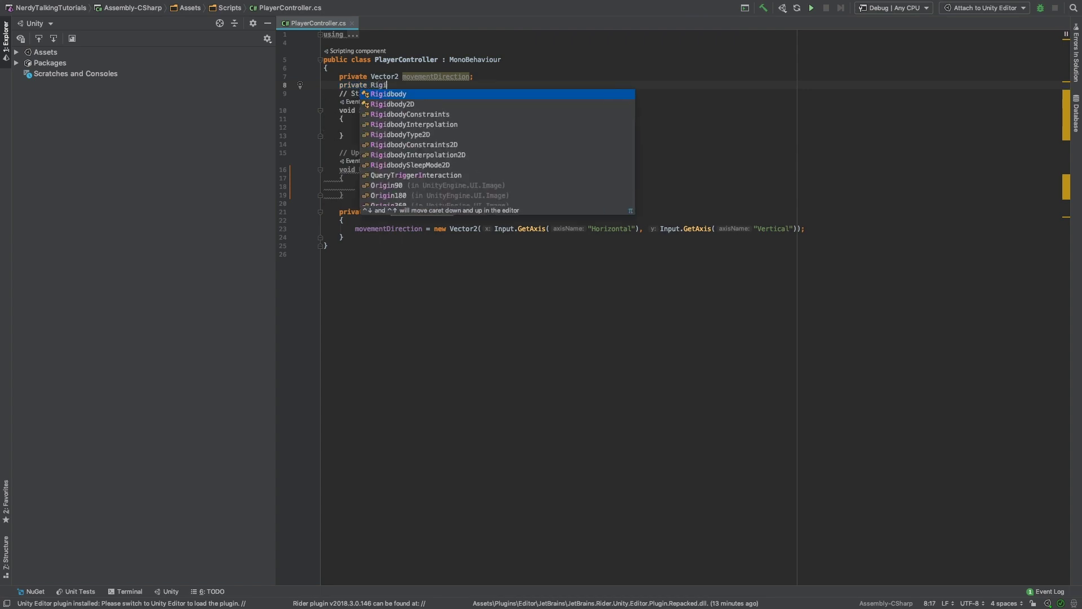
key("Down")
key("Return")
type("rb")
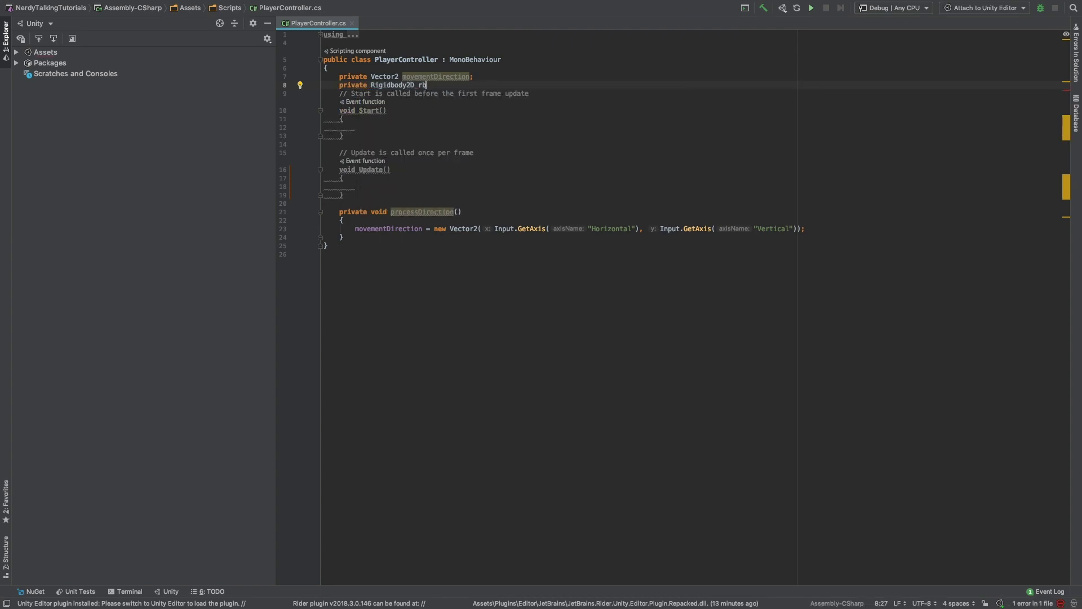
type(";")
key("Home")
key("Return")
key("End")
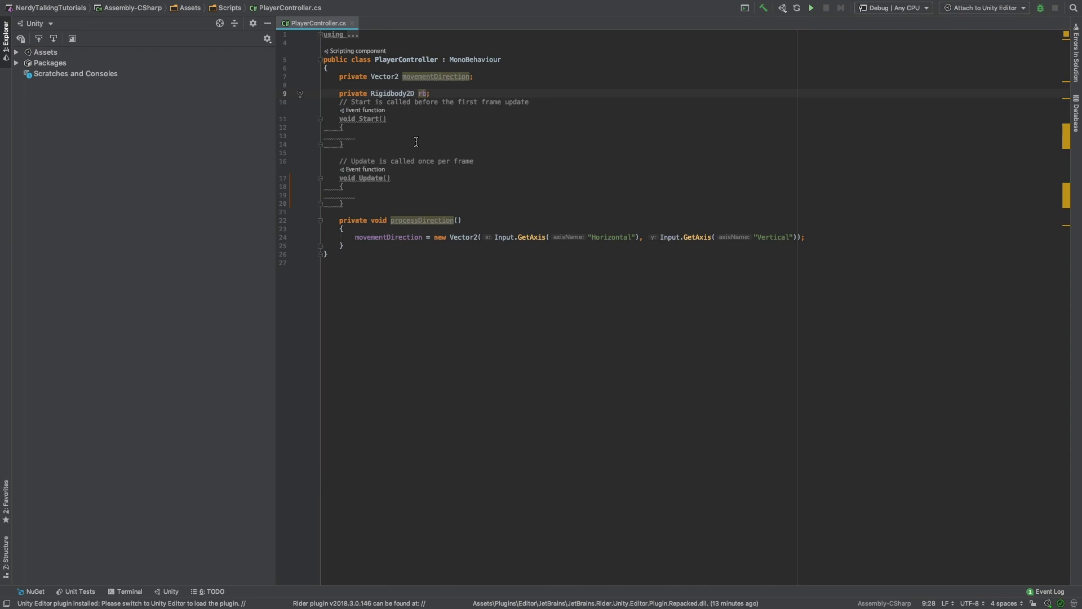
Step: In Start, assign 'rb = GetComponent<Rigidbody2D>();'
left_click(411, 137)
type("rb = GetC")
key("Return")
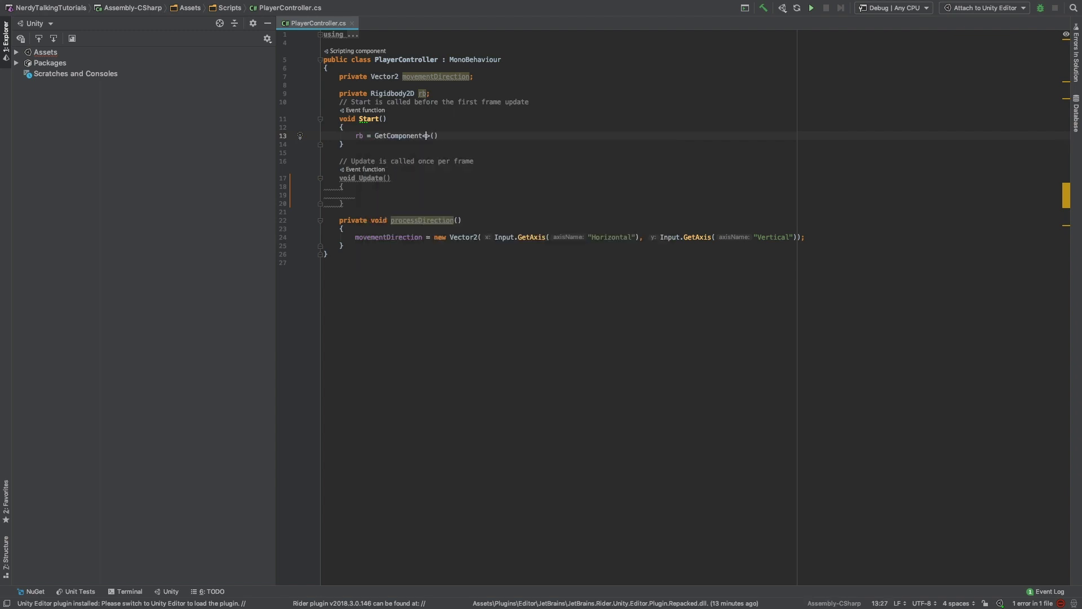
type("Ri")
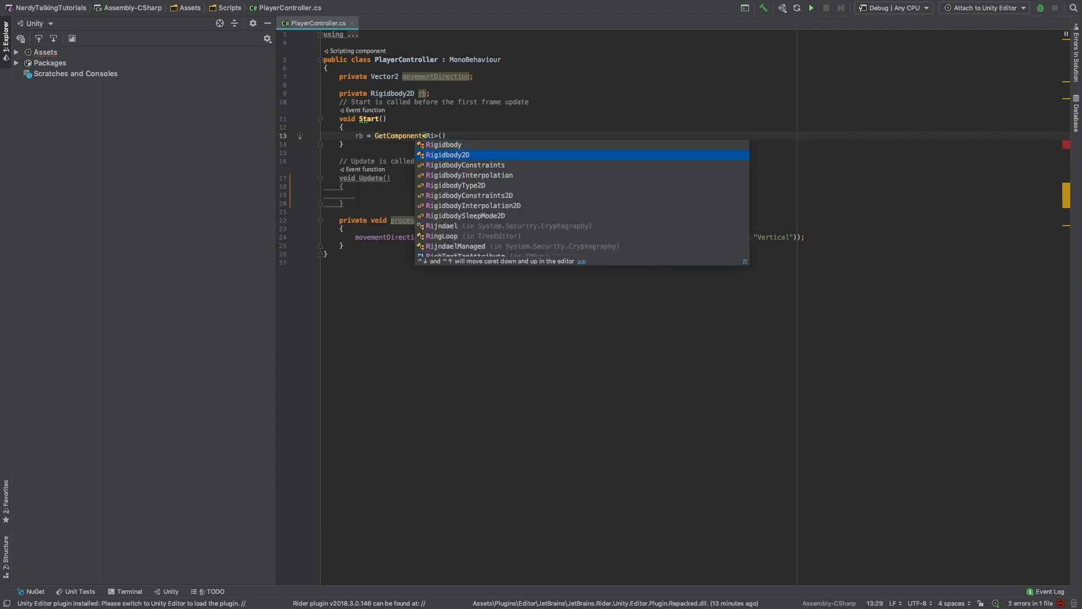
key("Return")
key("End")
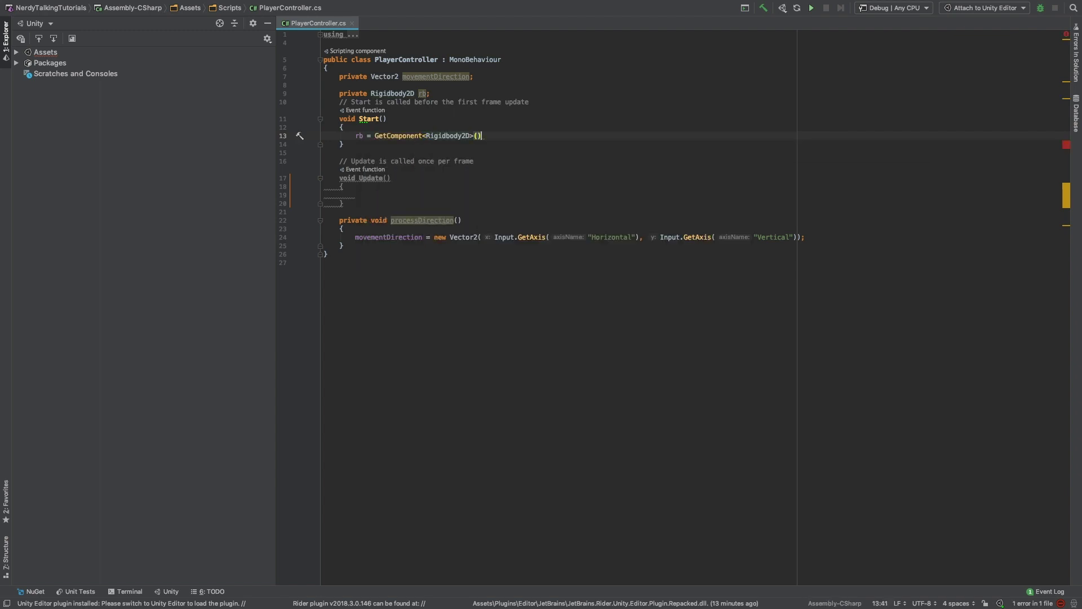
type(";")
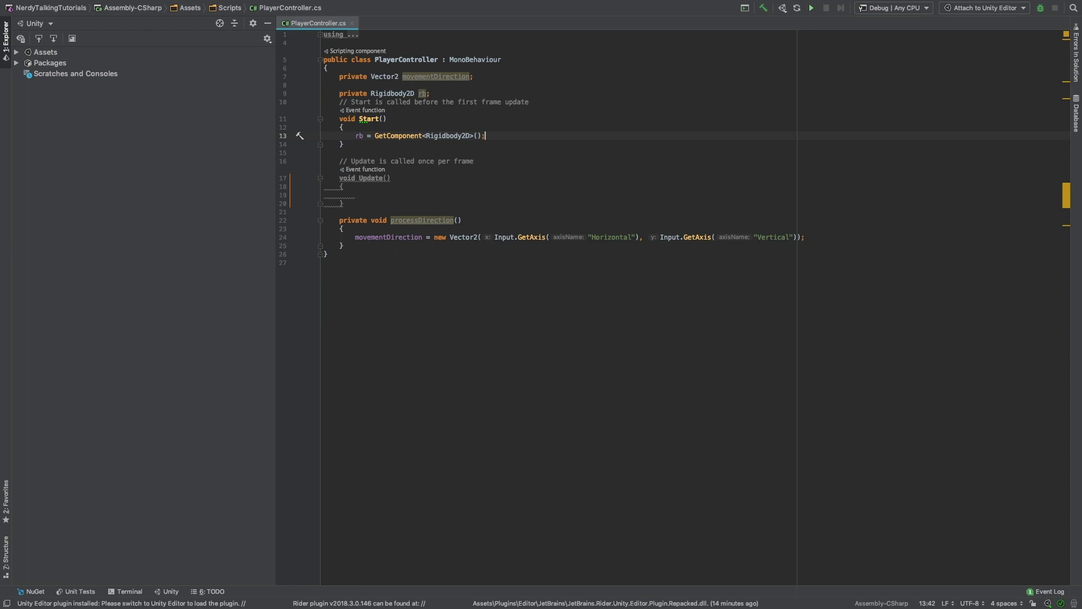
key("Down")
key("Down")
key("Down")
key("Down")
key("Down")
key("Down")
key("Down")
key("Down")
key("Down")
key("Down")
key("Down")
key("Down")
Step: Add a private void move() method below processDirection that sets rb.velocity = movementDirection
key("Return")
key("Return")
type("private")
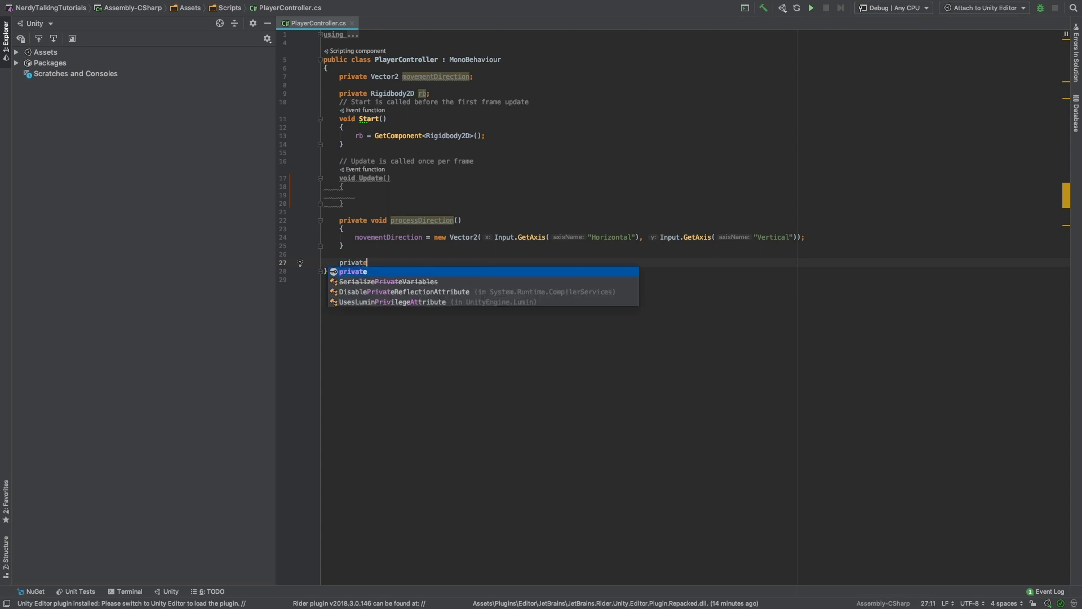
type(" void move")
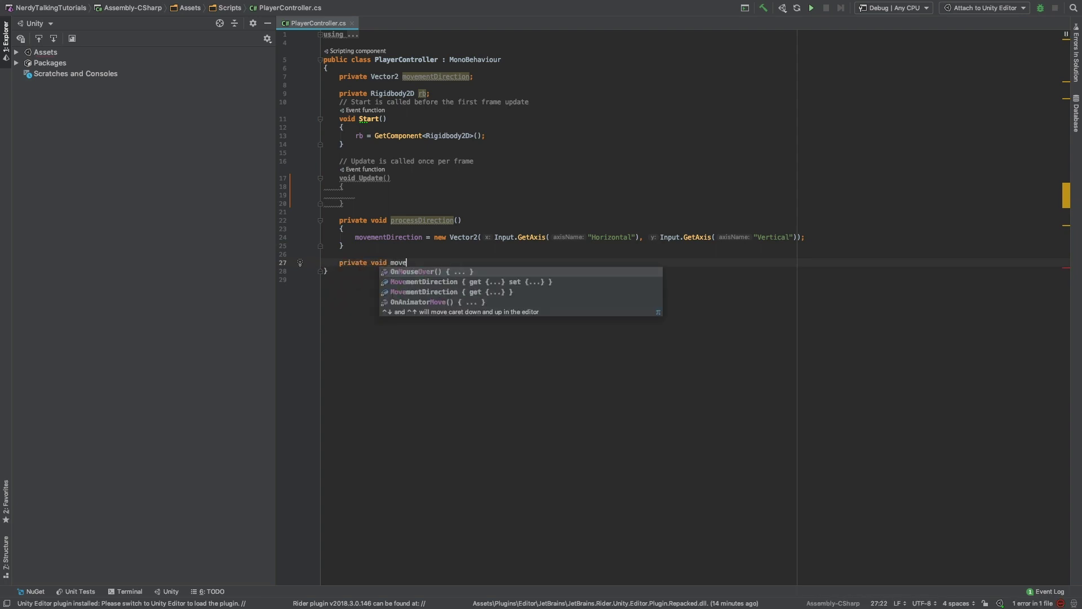
type("()")
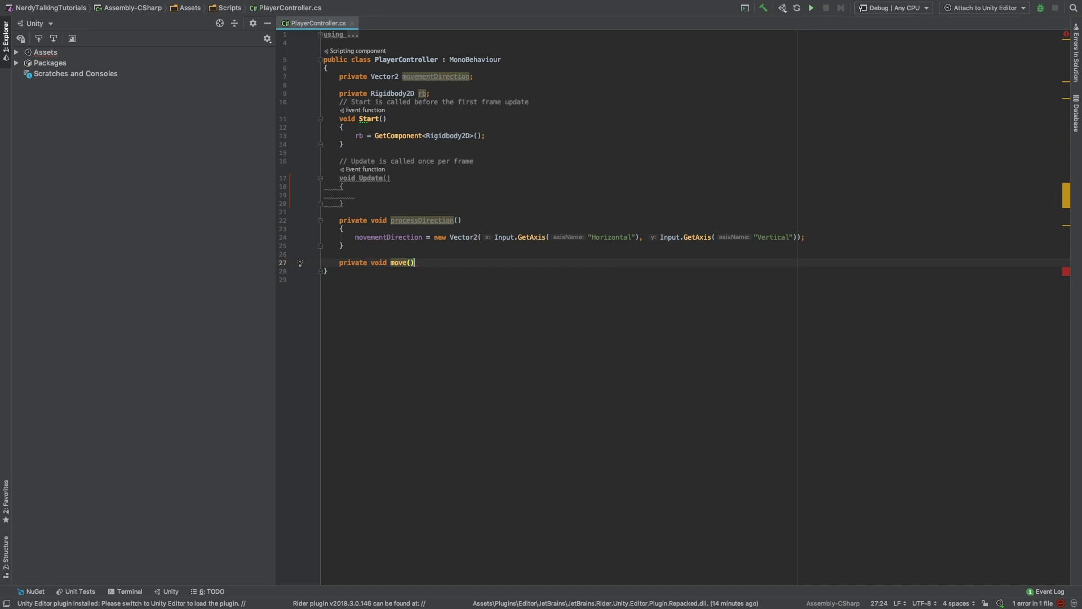
key("Return")
type("{")
key("Return")
type("r")
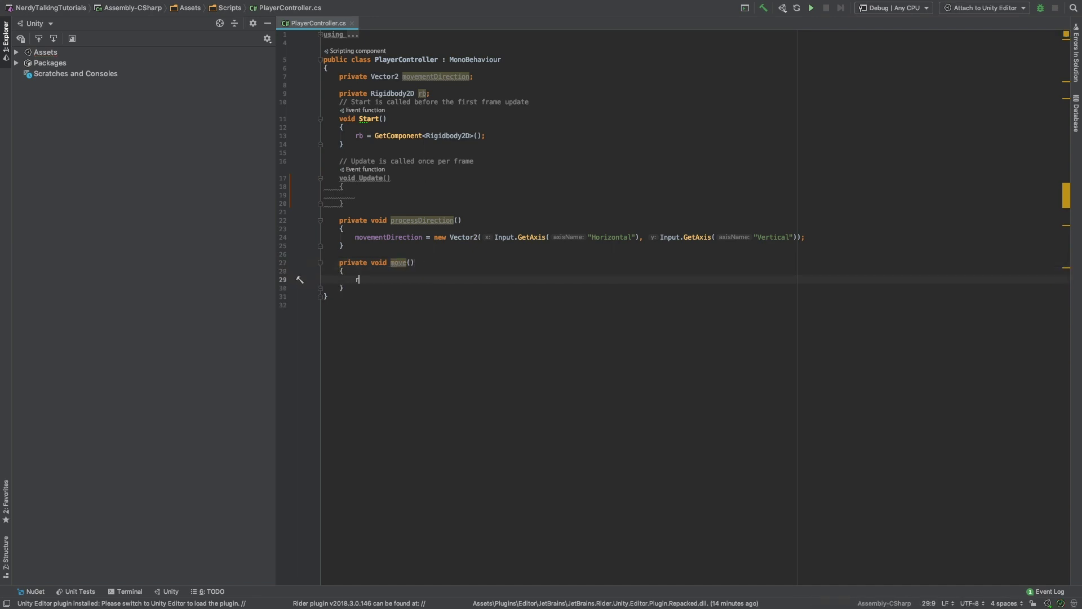
type("b.velocity")
key("Return")
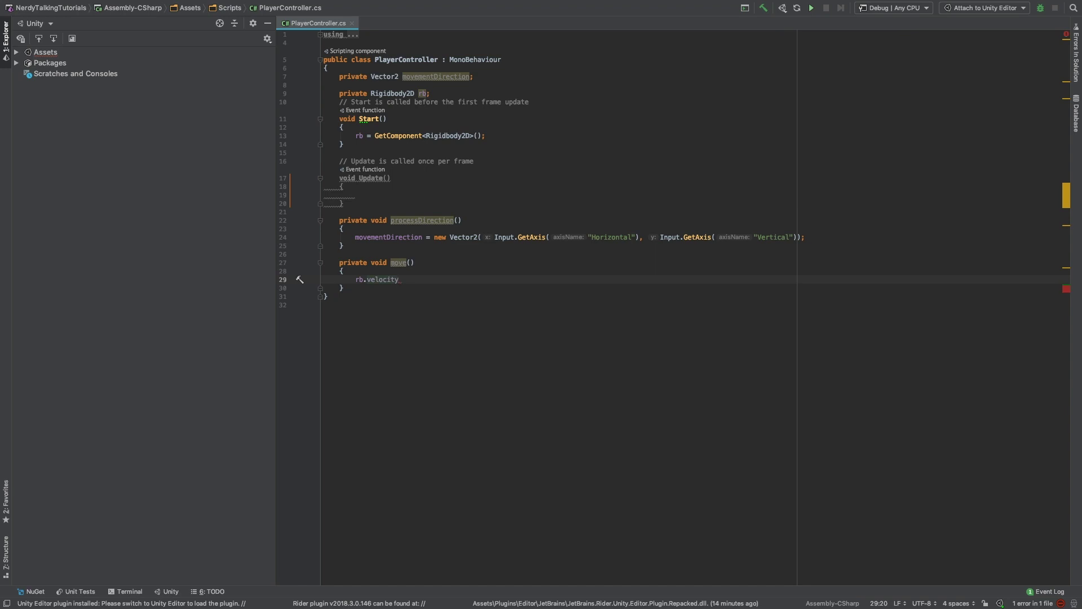
type("= mo")
key("Return")
type(";")
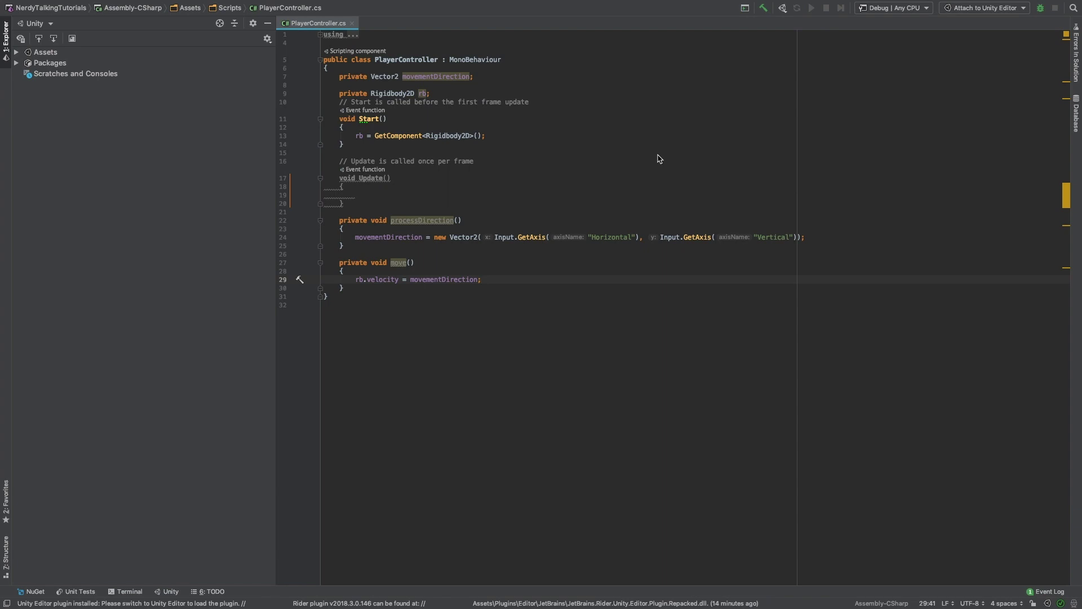
Step: Call processDirection() and move() inside Update
left_click(379, 196)
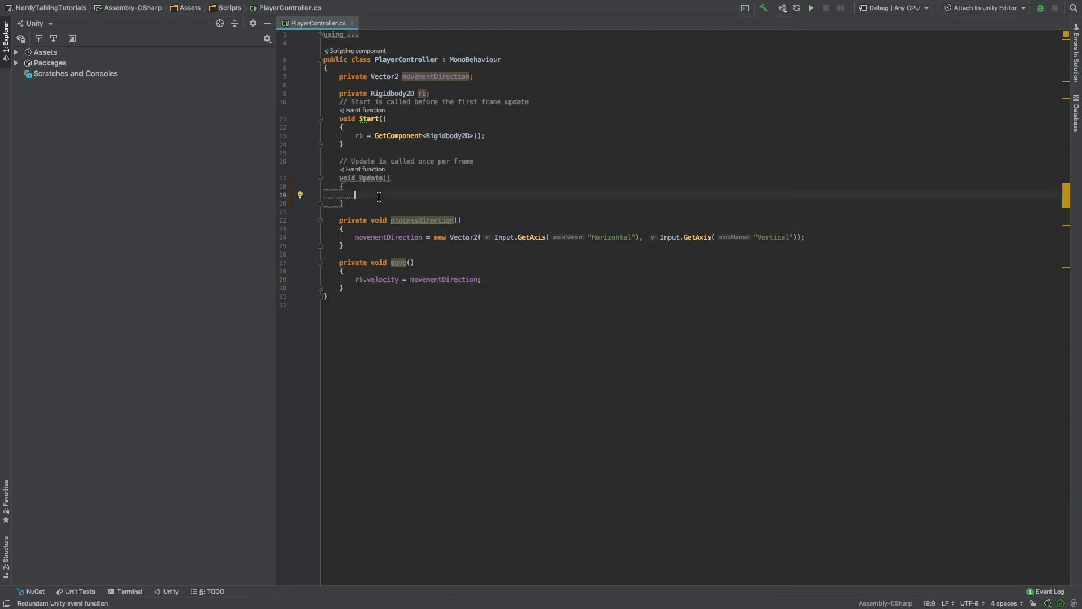
type("processDirection();")
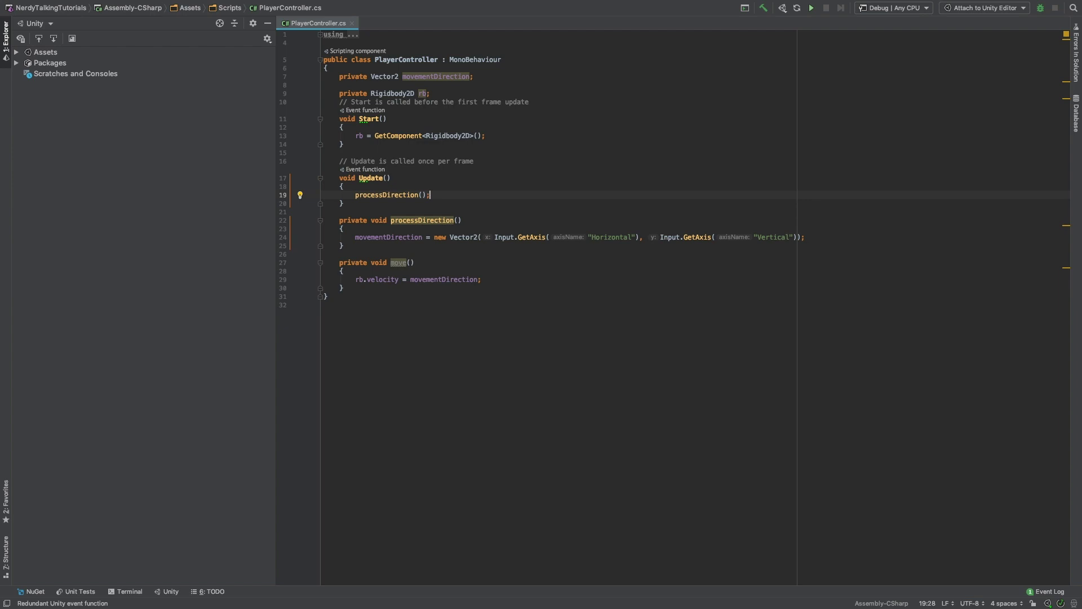
key("Return")
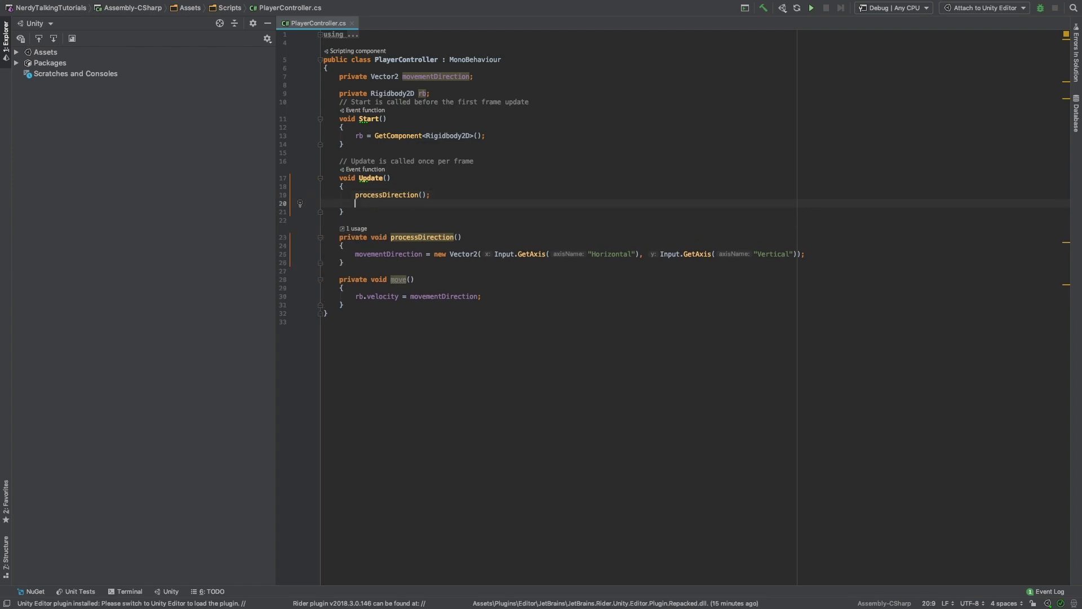
type("mo")
key("Down")
key("Return")
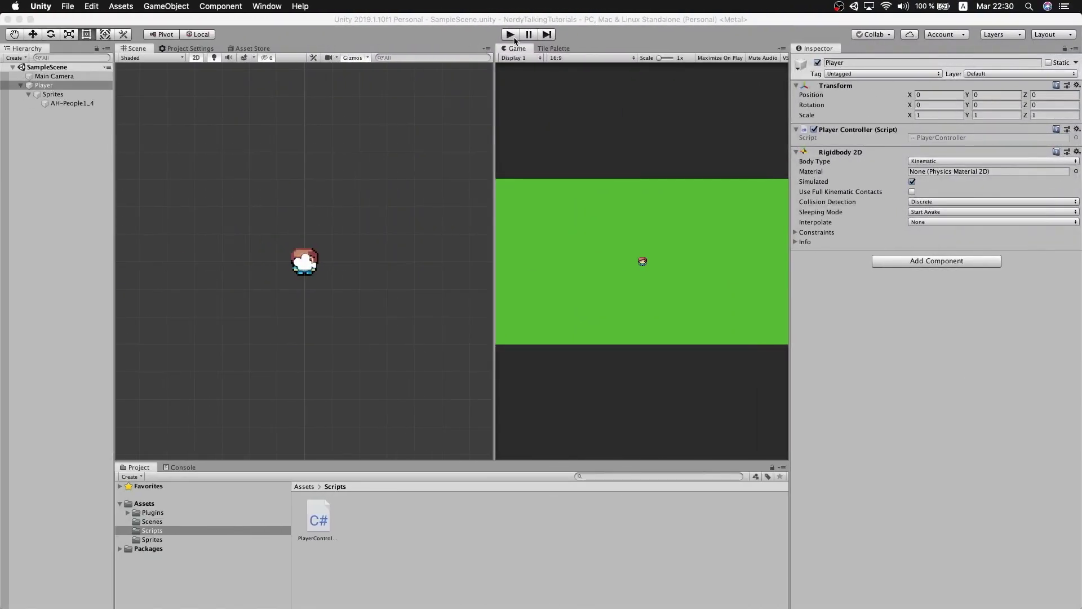
Step: Play the scene, steer the player left, up, right and diagonally with the arrow keys, then stop
left_click(511, 35)
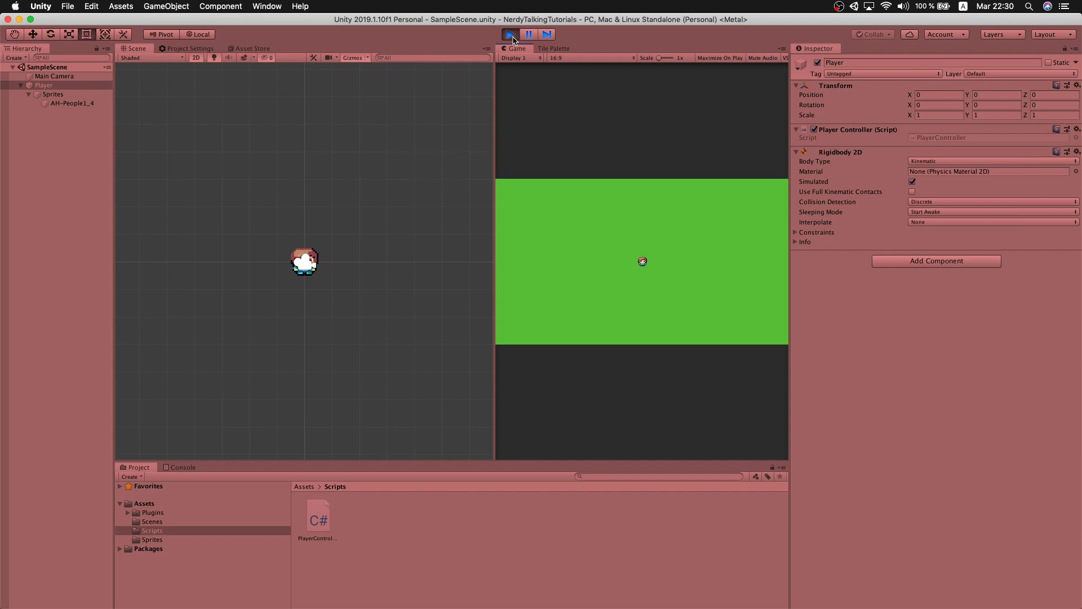
key("Left")
key("Up")
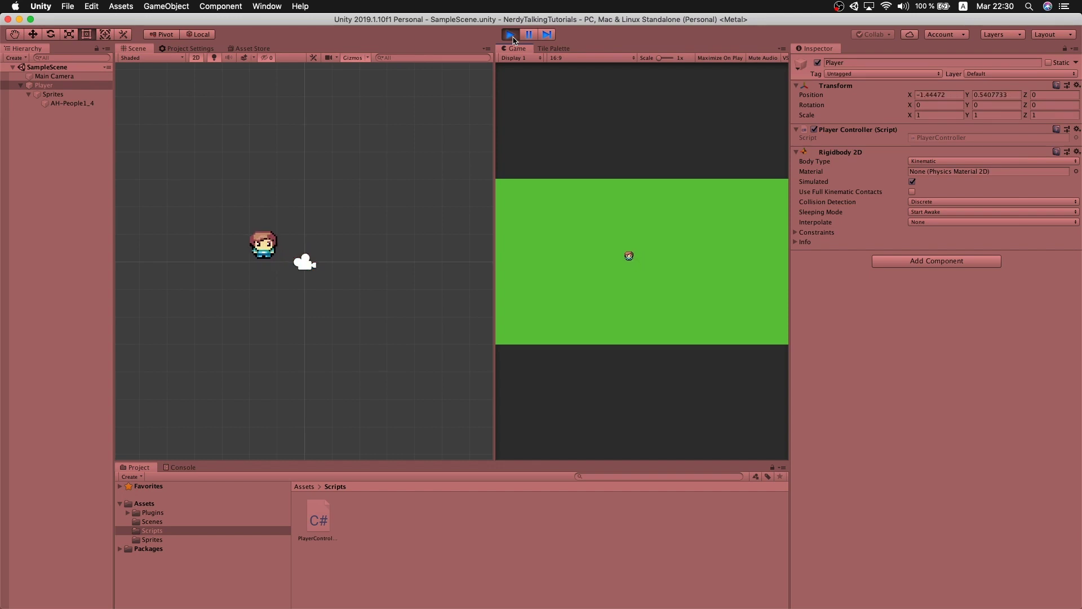
key("Right")
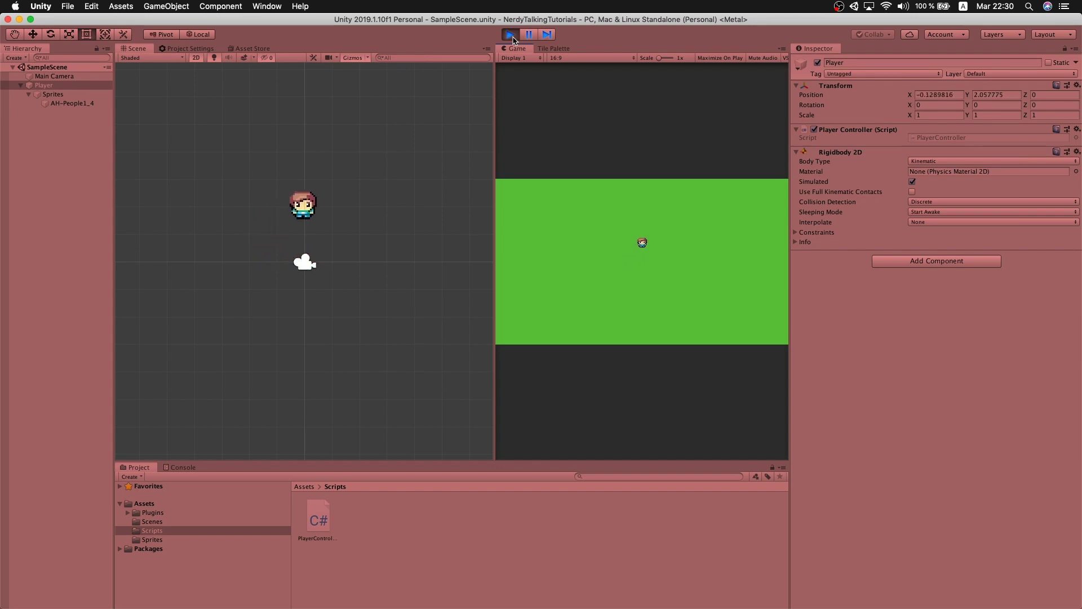
key("Down")
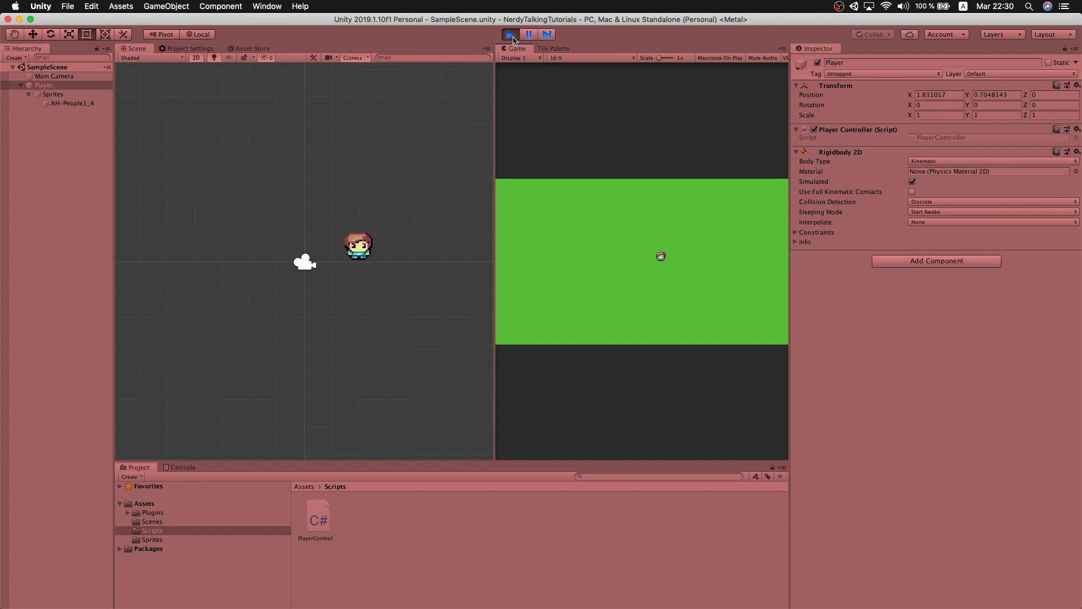
key("Left")
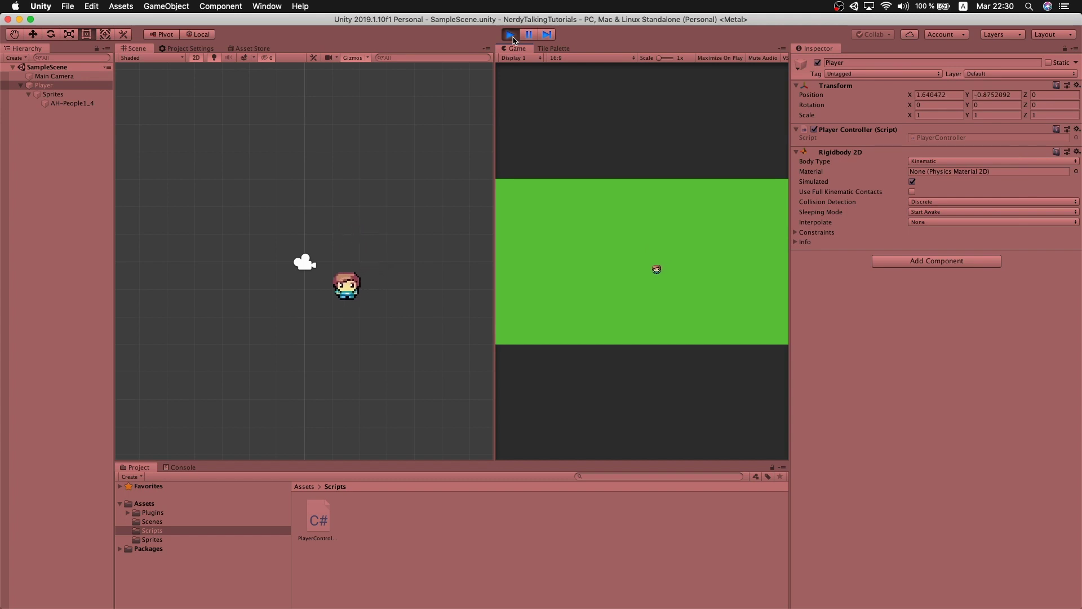
left_click(510, 34)
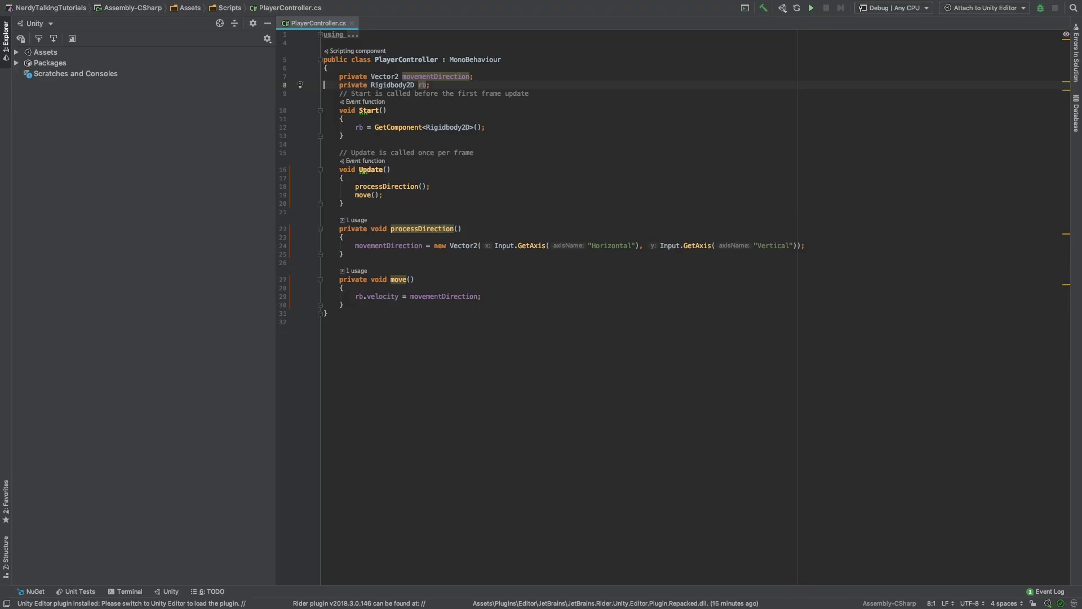
Step: Add a '[SerializeField] private float movementSpeed;' field above movementDirection, separated by a blank line
key("Up")
key("Return")
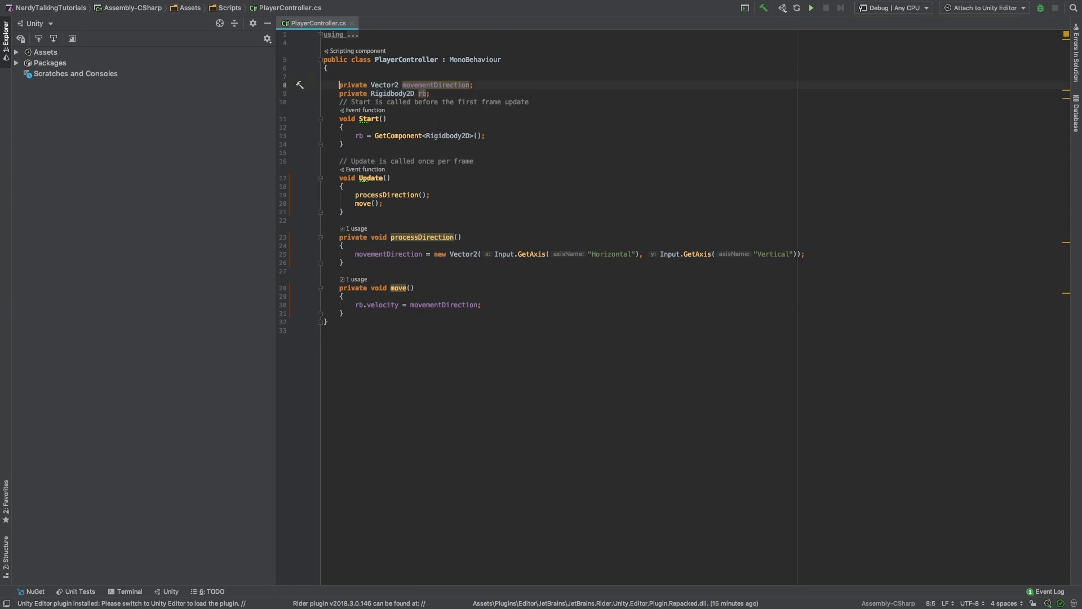
key("Up")
type("[SerializeField")
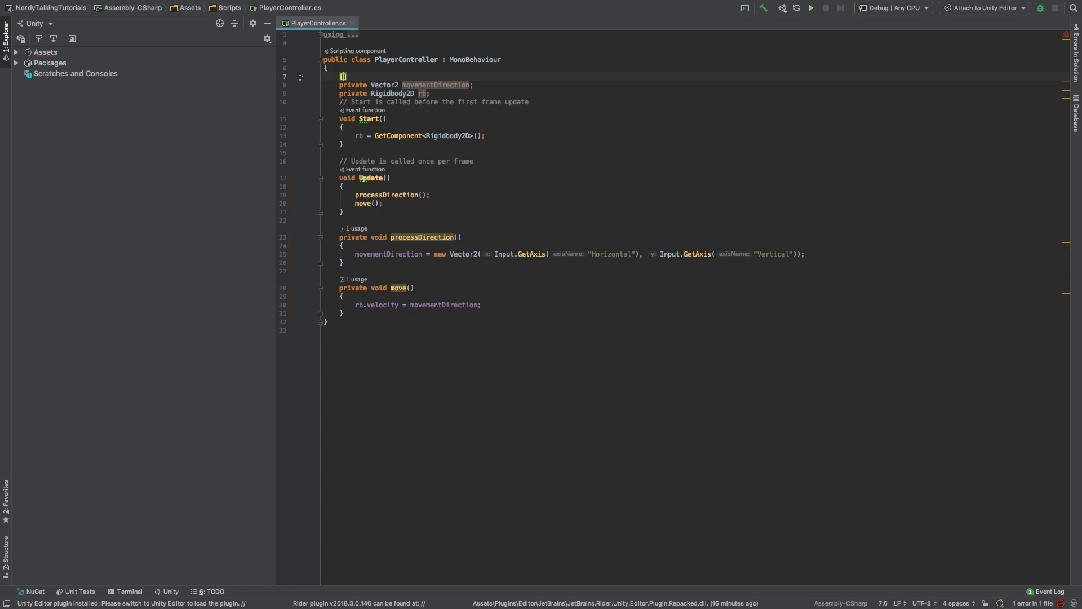
key("Return")
type("] ")
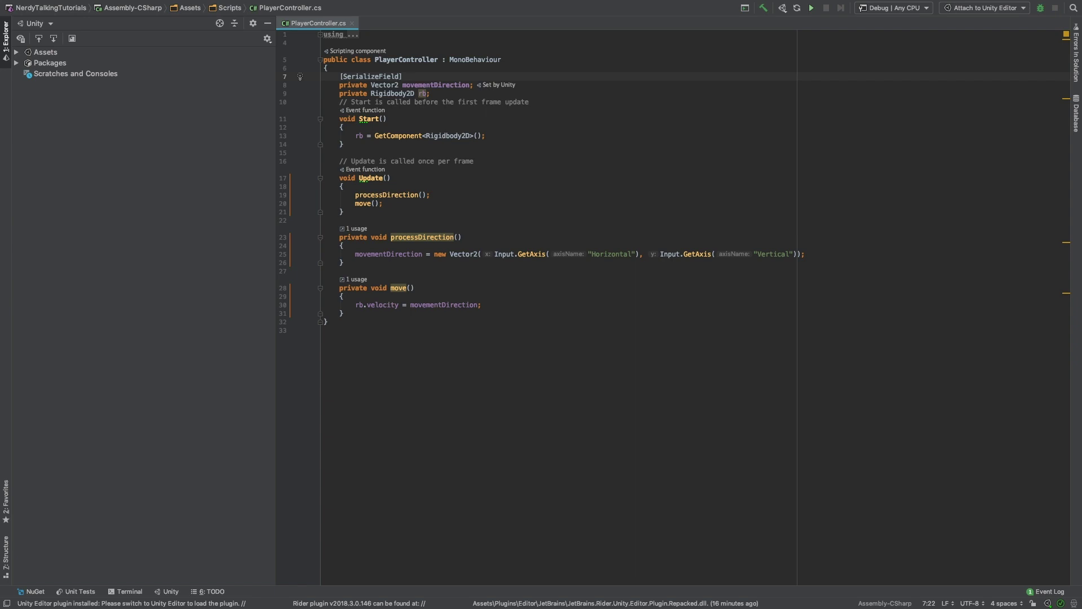
type("private float")
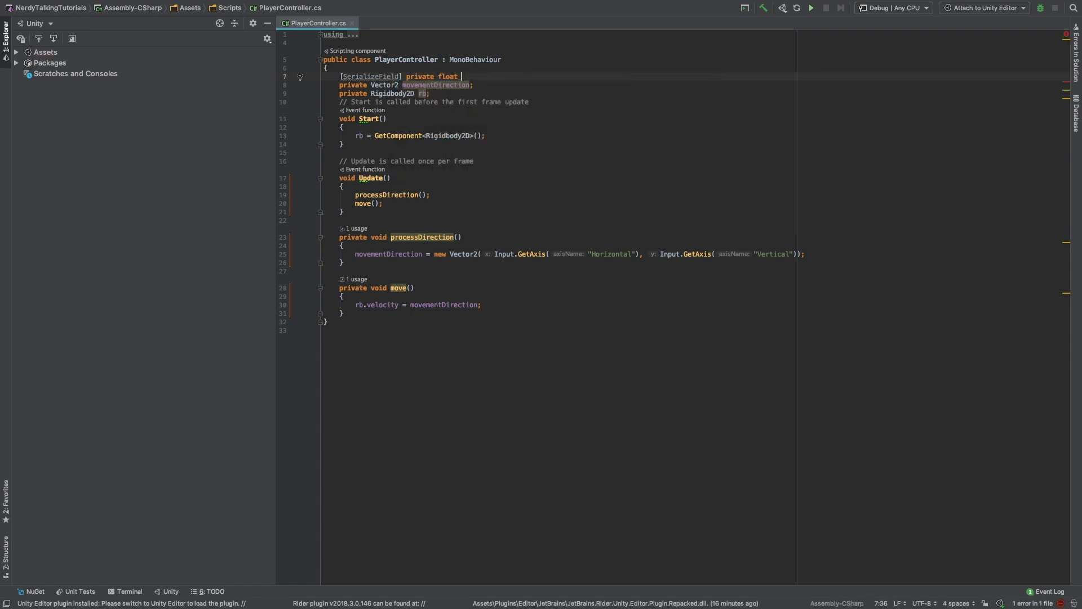
type(" movemen")
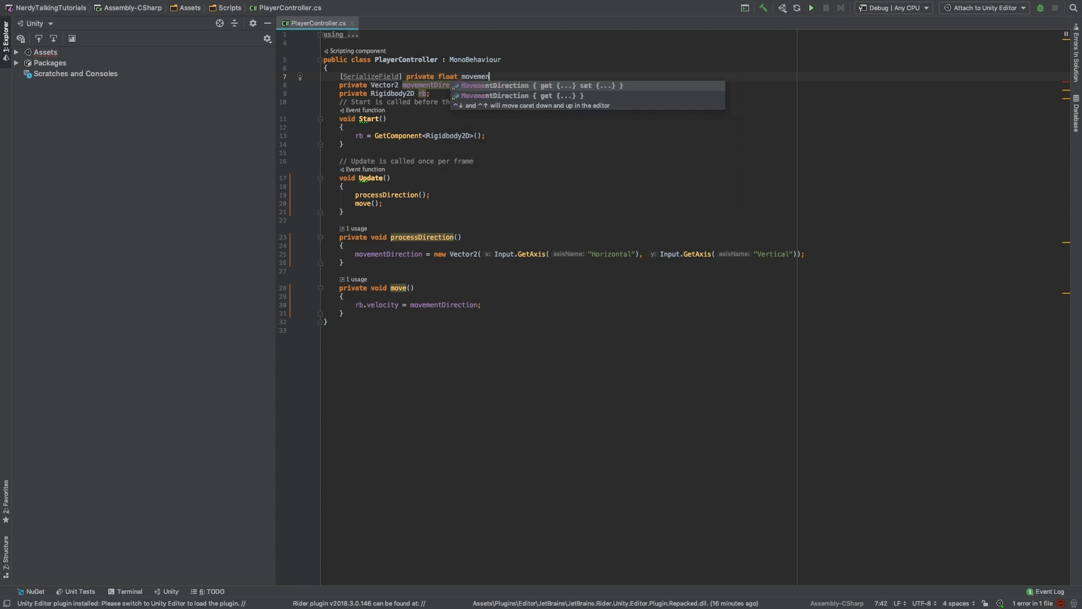
type("tSpeed")
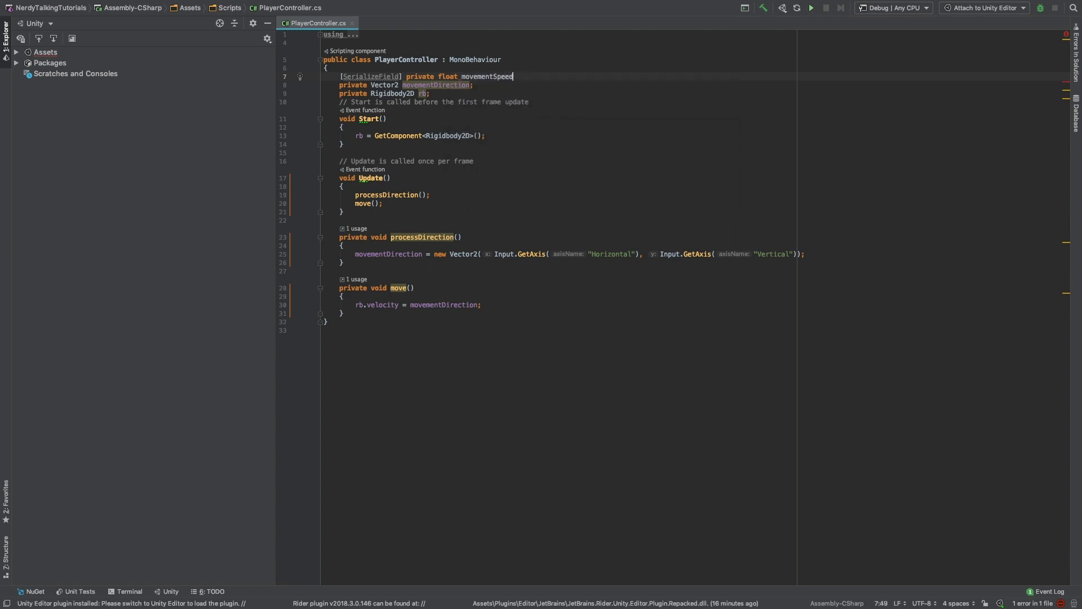
type(";")
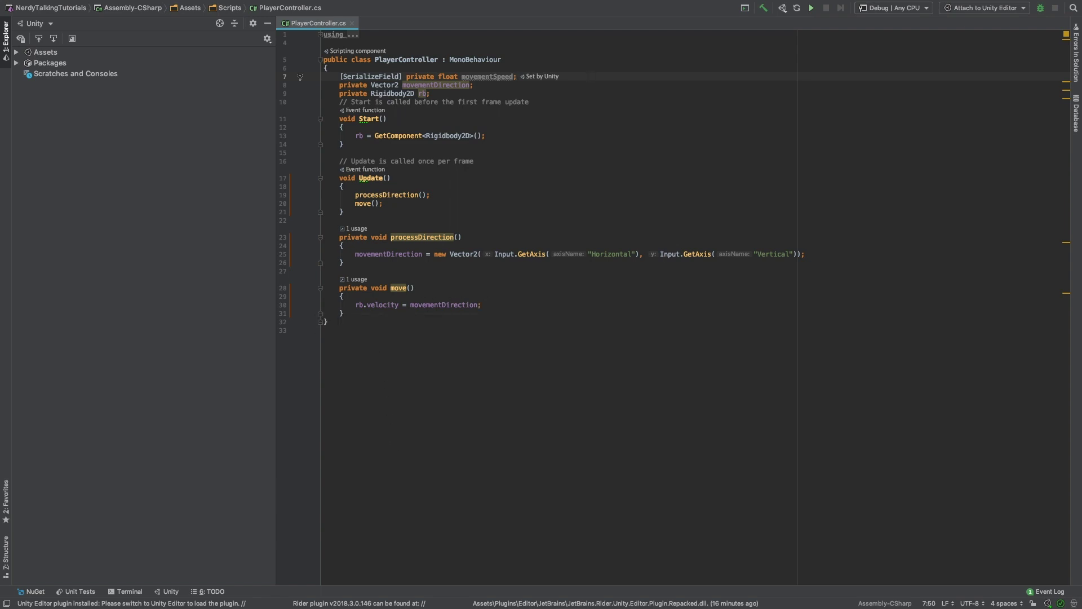
key("Return")
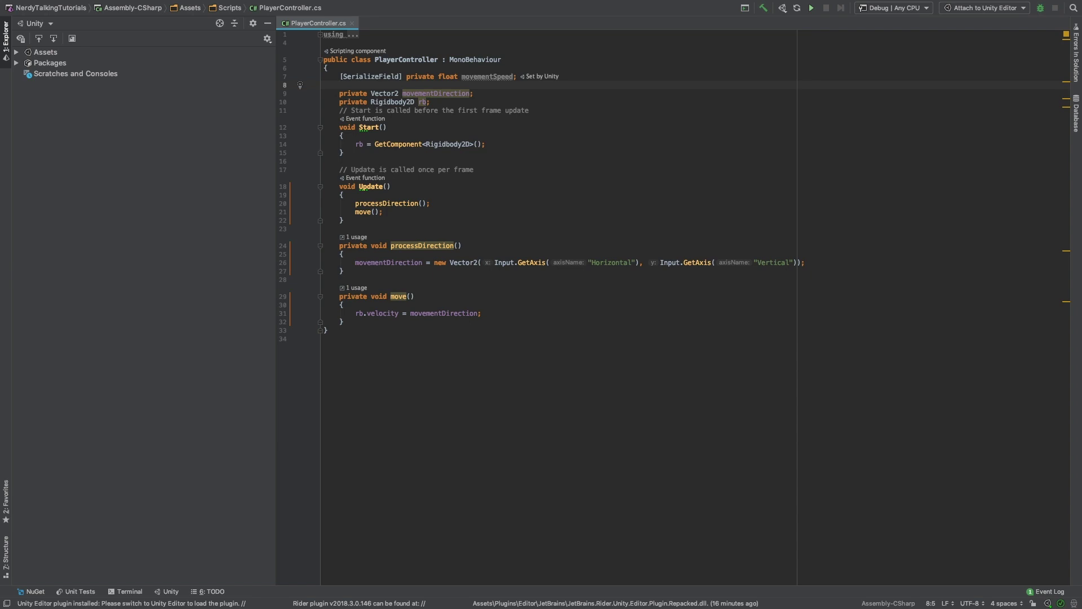
Step: Change the move() velocity to movementDirection * movementSpeed * Time.deltaTime
left_click(478, 313)
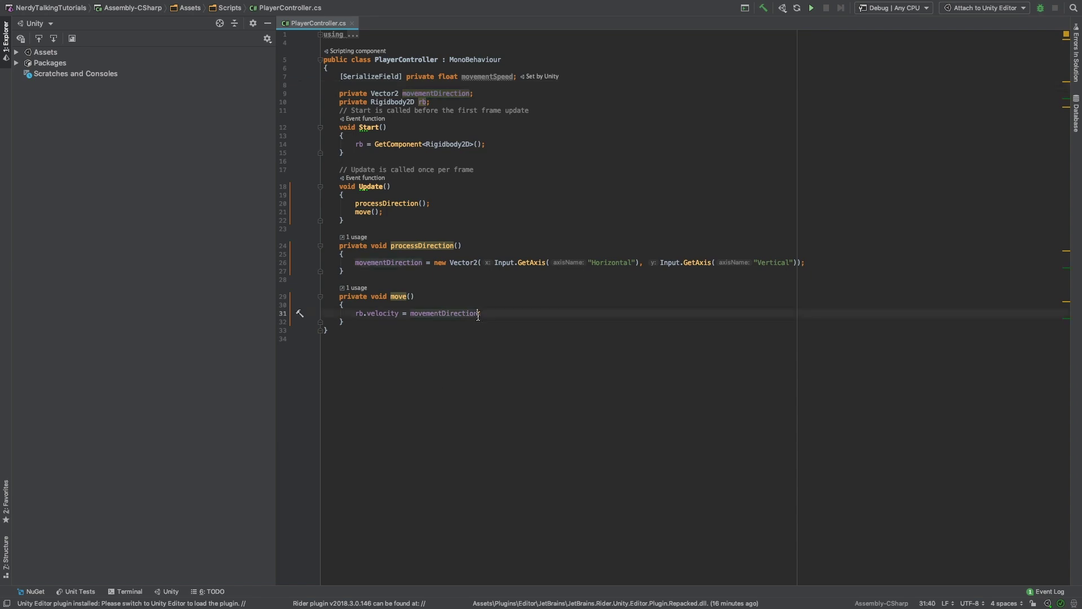
type("* mo")
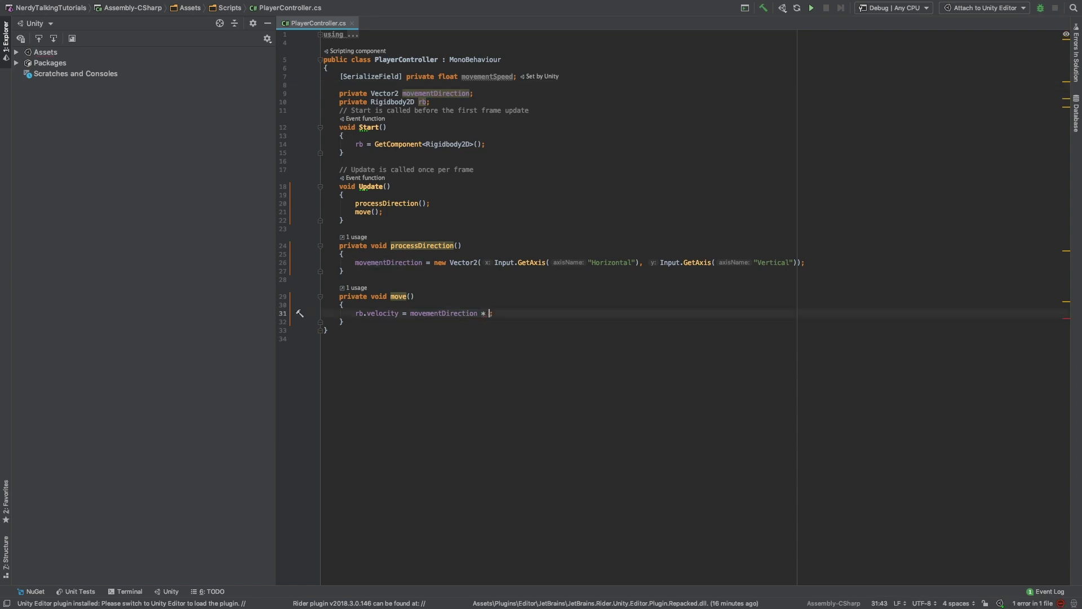
key("Down")
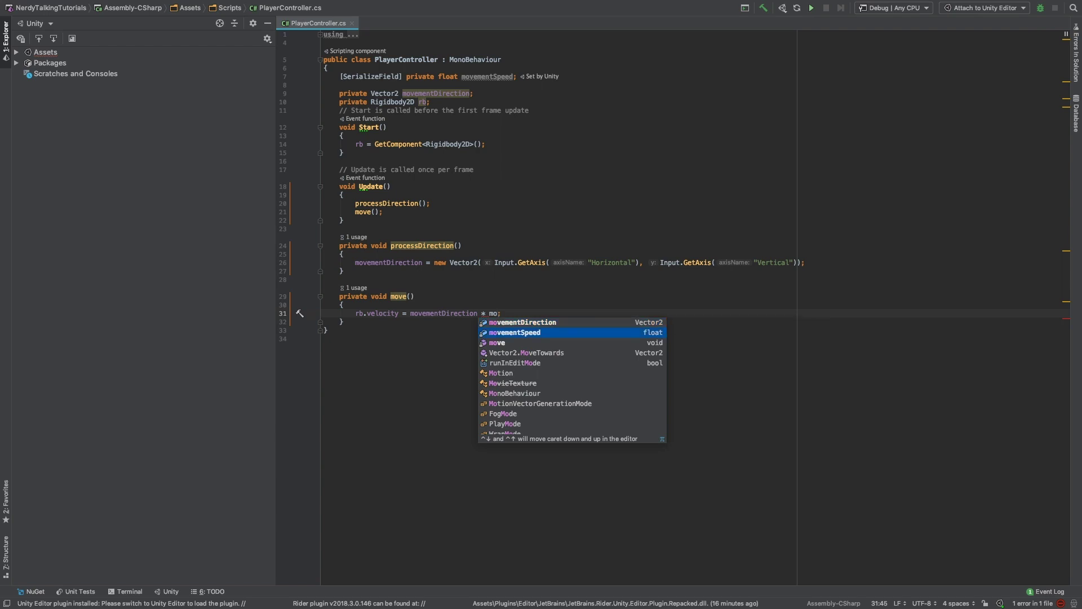
key("Return")
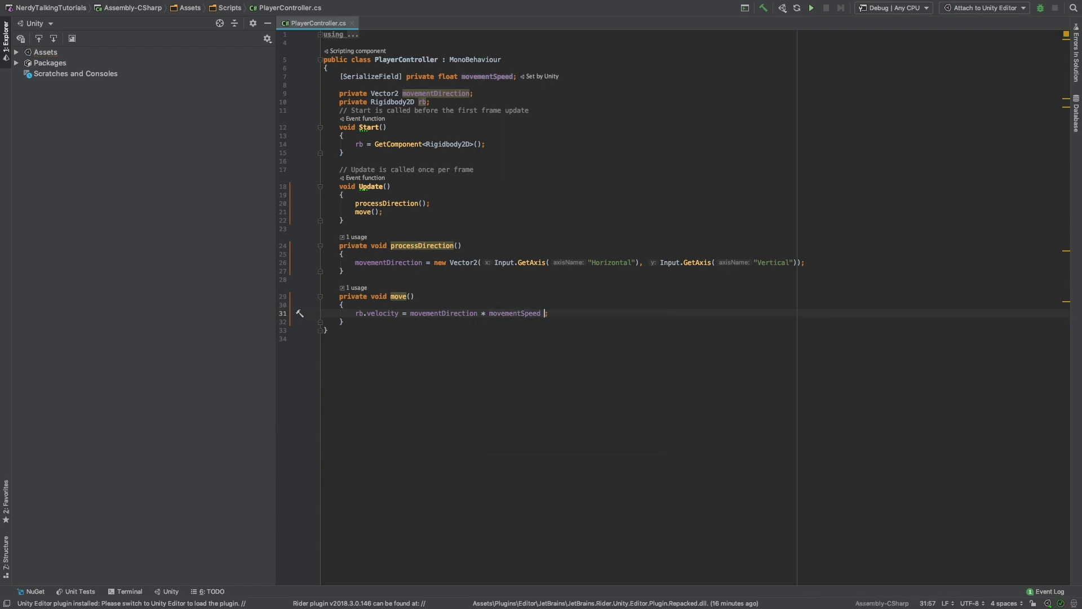
type("* Time")
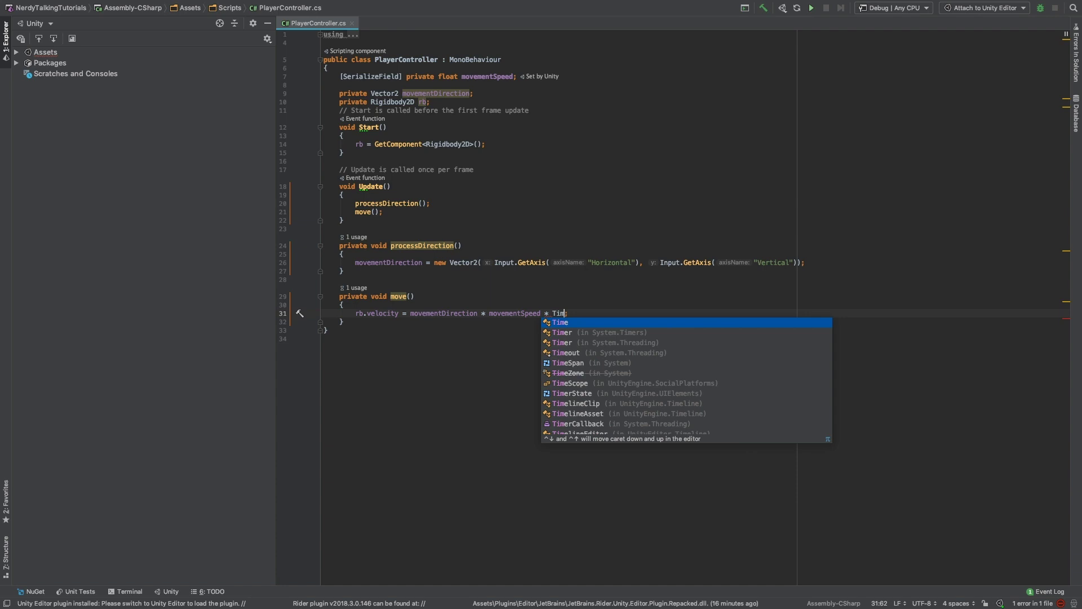
type(".d")
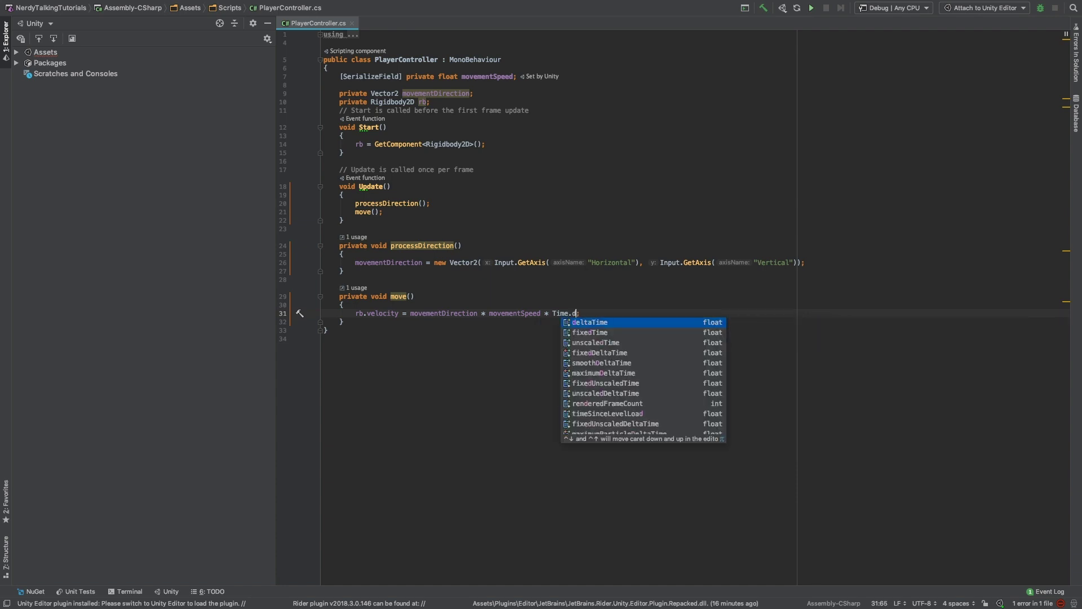
key("Return")
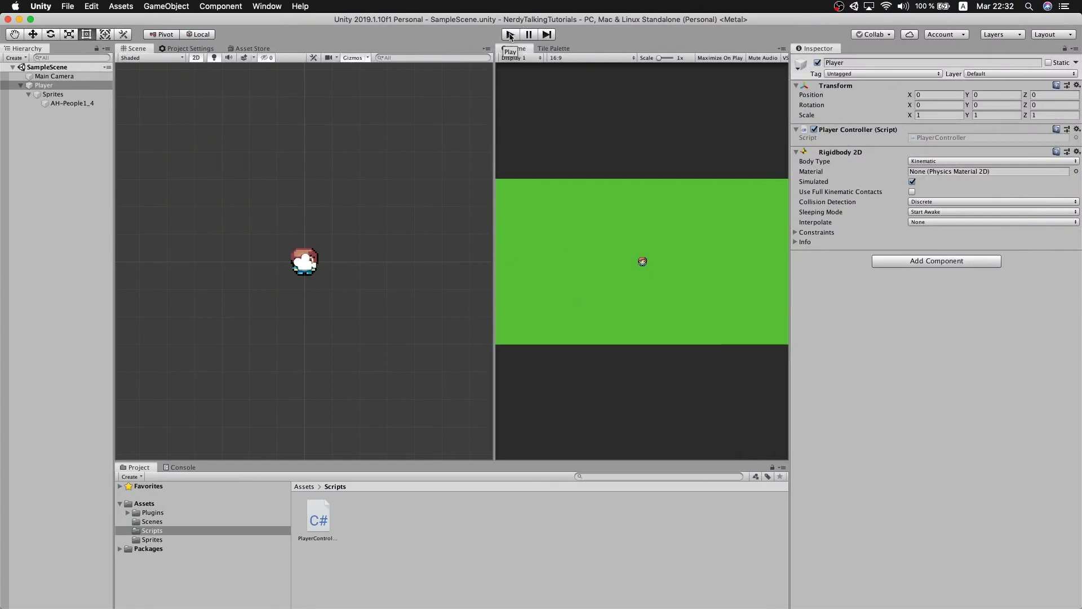
Step: Set the Player's Movement Speed to 300 in the Inspector
left_click(511, 35)
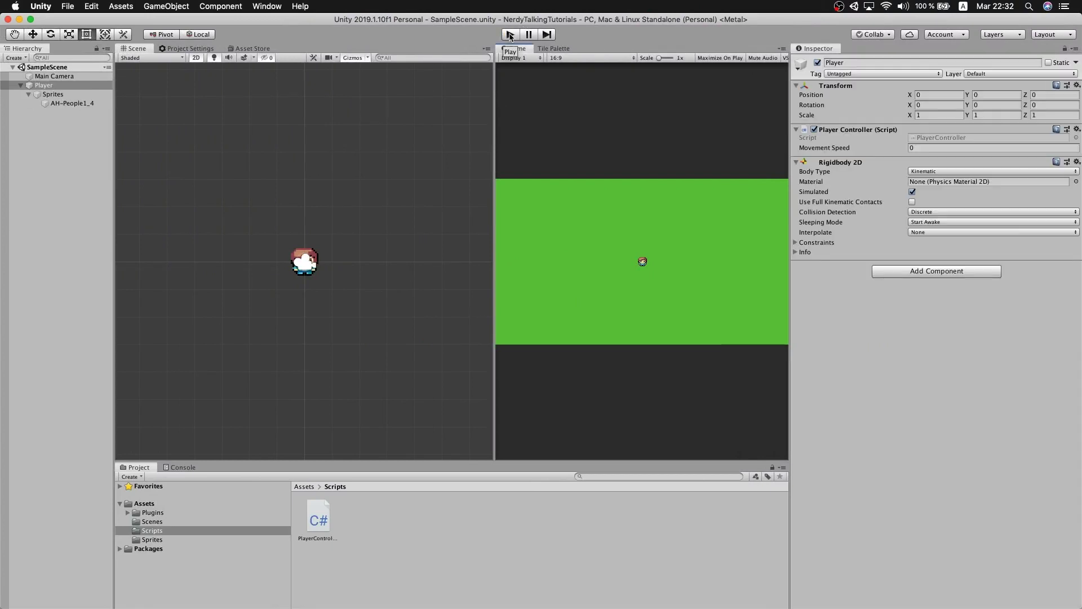
left_click(927, 146)
type("300")
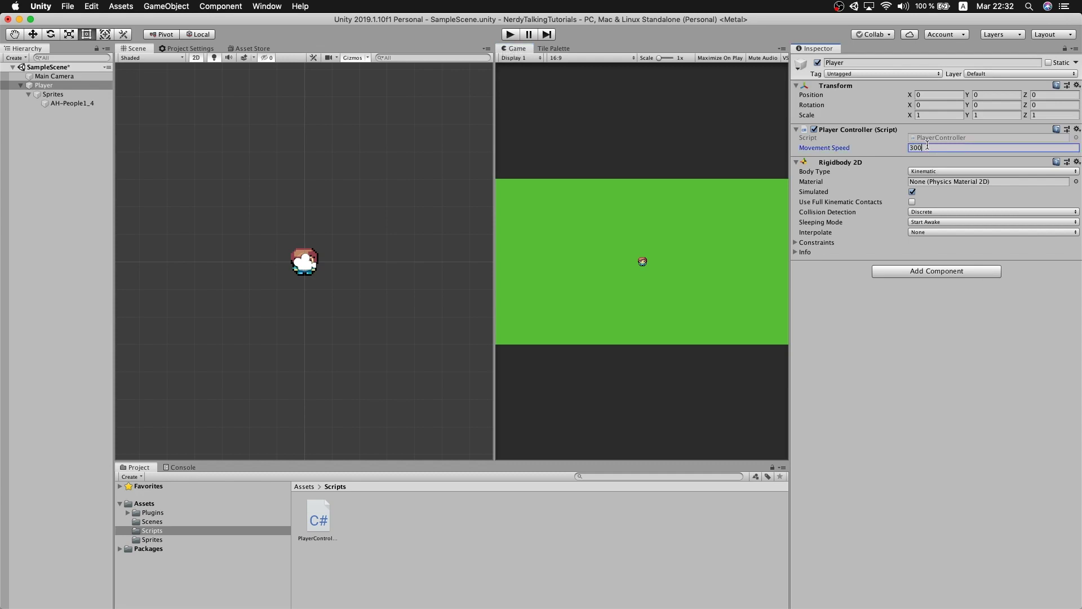
Step: Play-test the scene, circling the player in all directions with the arrow keys, then stop
left_click(511, 36)
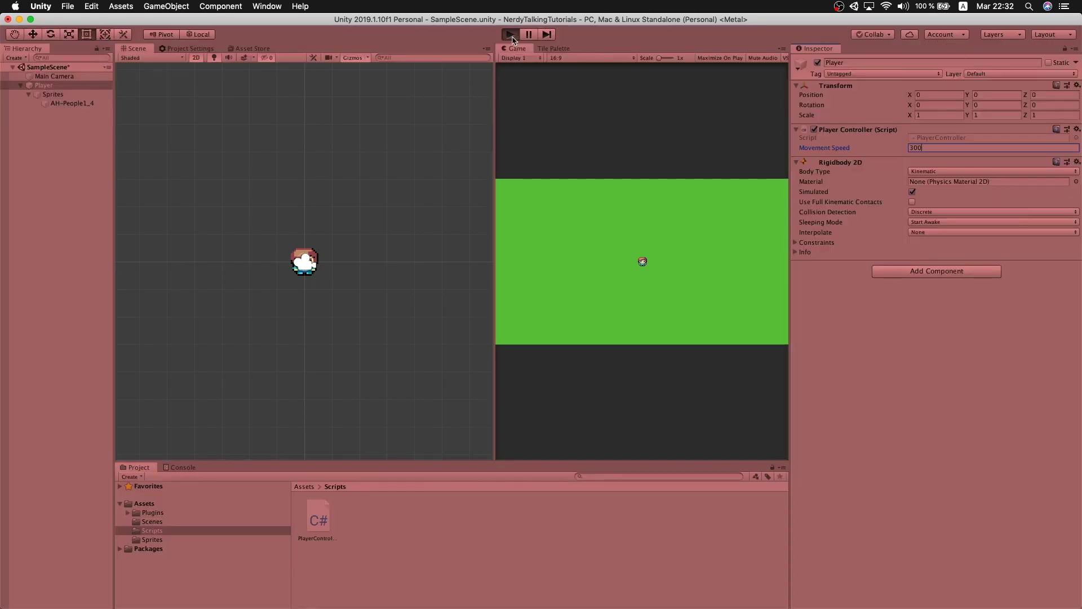
key("Left")
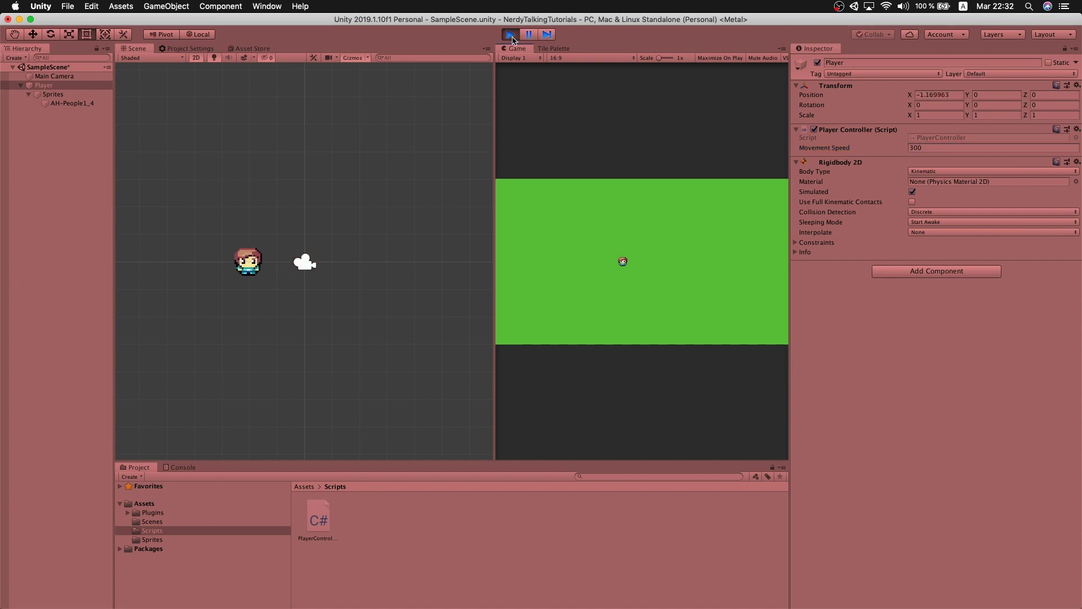
key("Up")
key("Right")
key("Right")
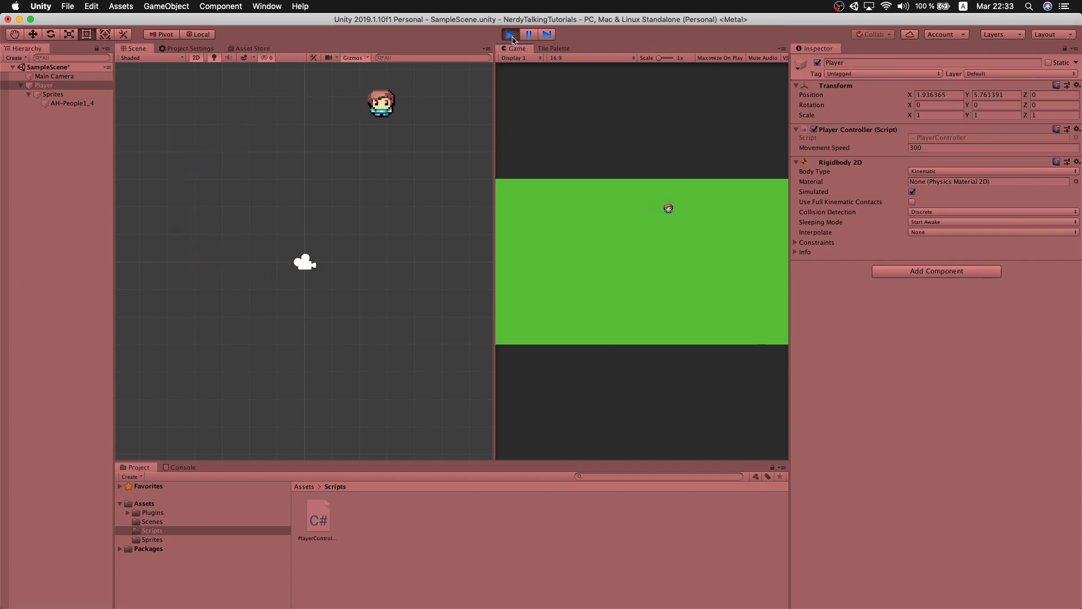
key("Down")
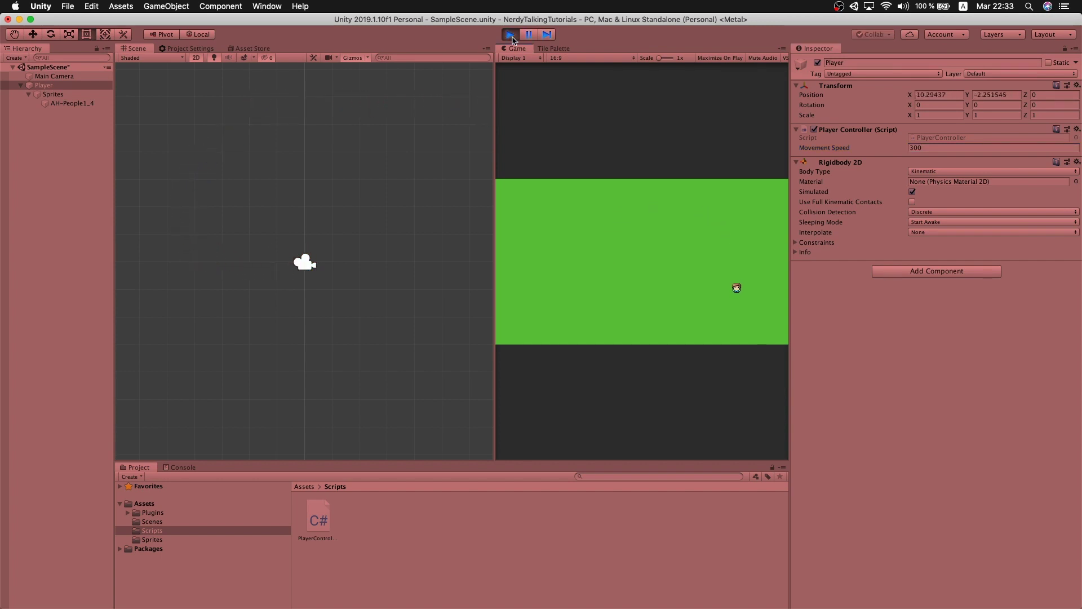
key("Left")
key("Up")
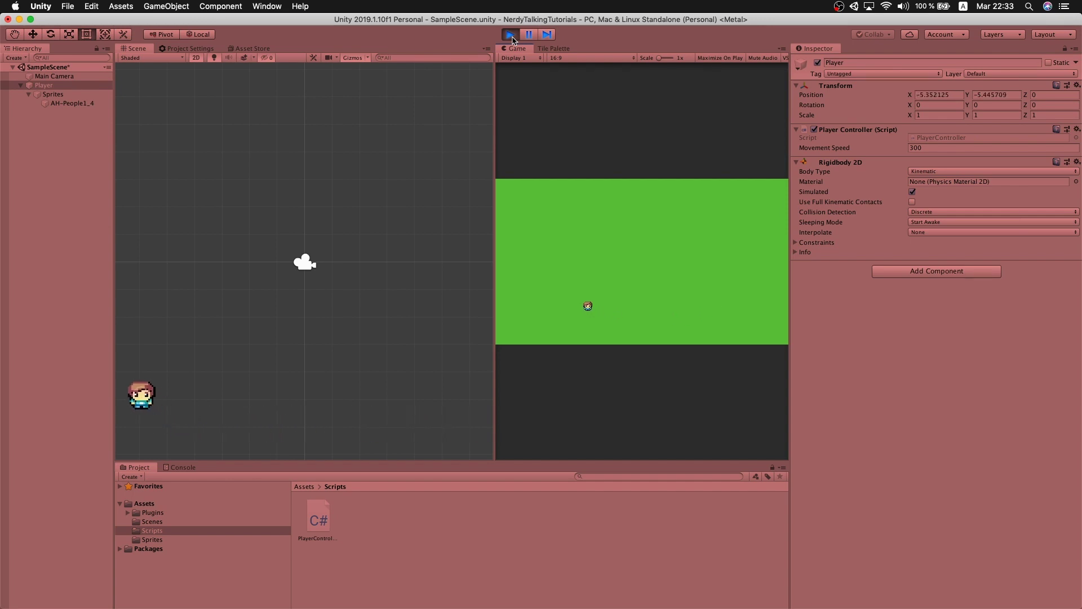
key("Right")
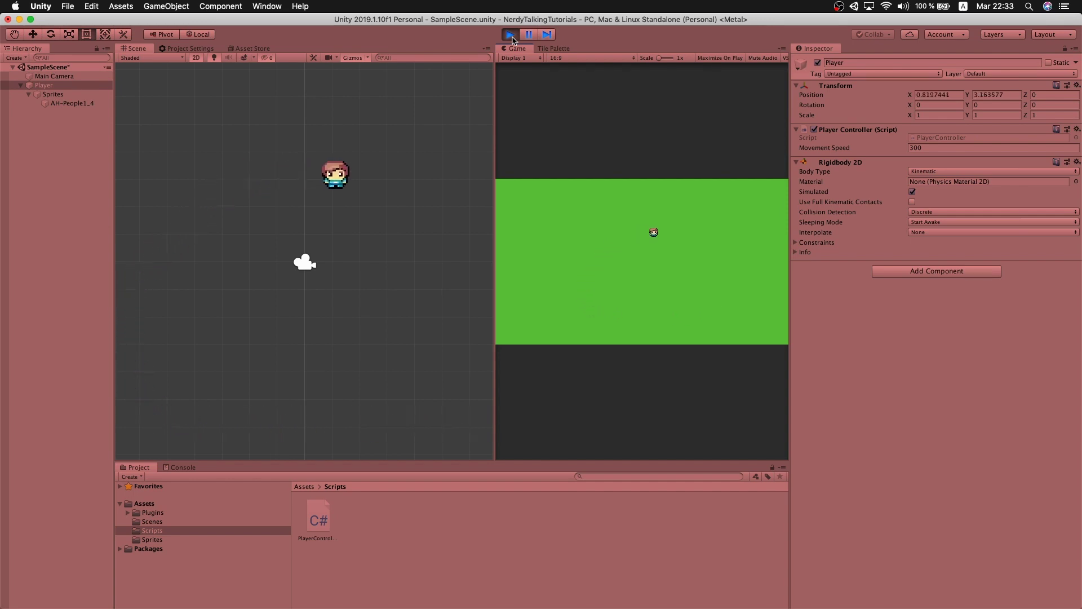
key("Down")
key("Left")
key("Up")
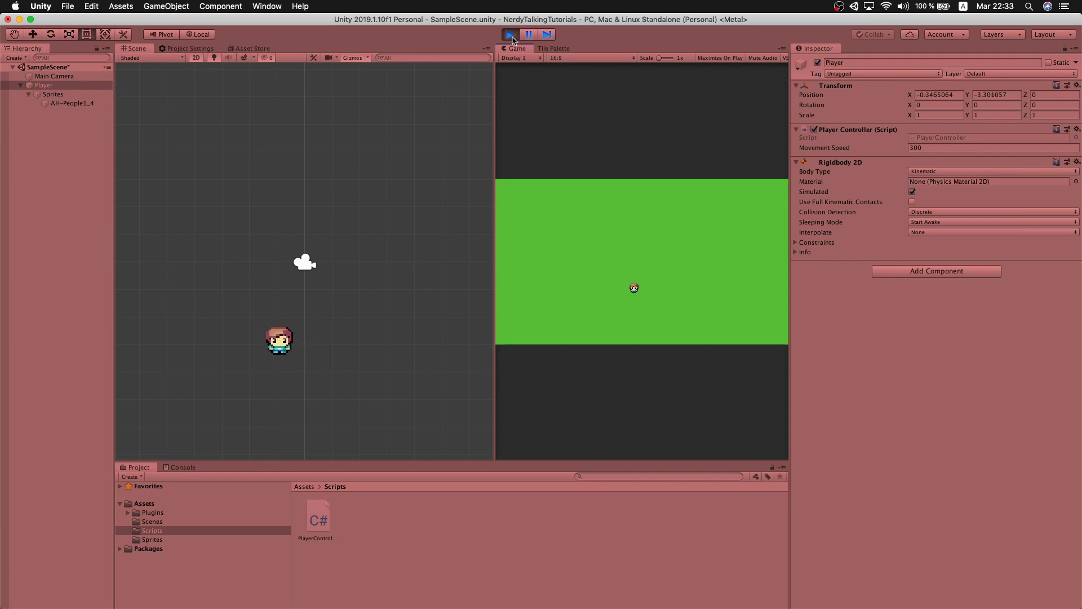
key("Right")
left_click(511, 36)
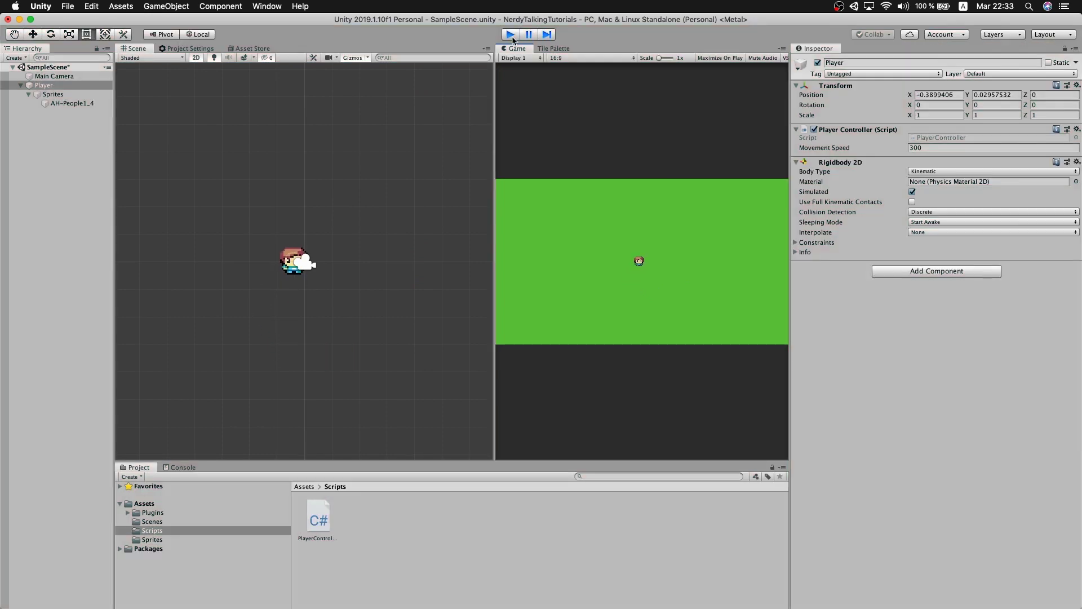
Step: Change both Input.GetAxis calls on line 26 to Input.GetAxisRaw and save the script
key("ctrl+Right")
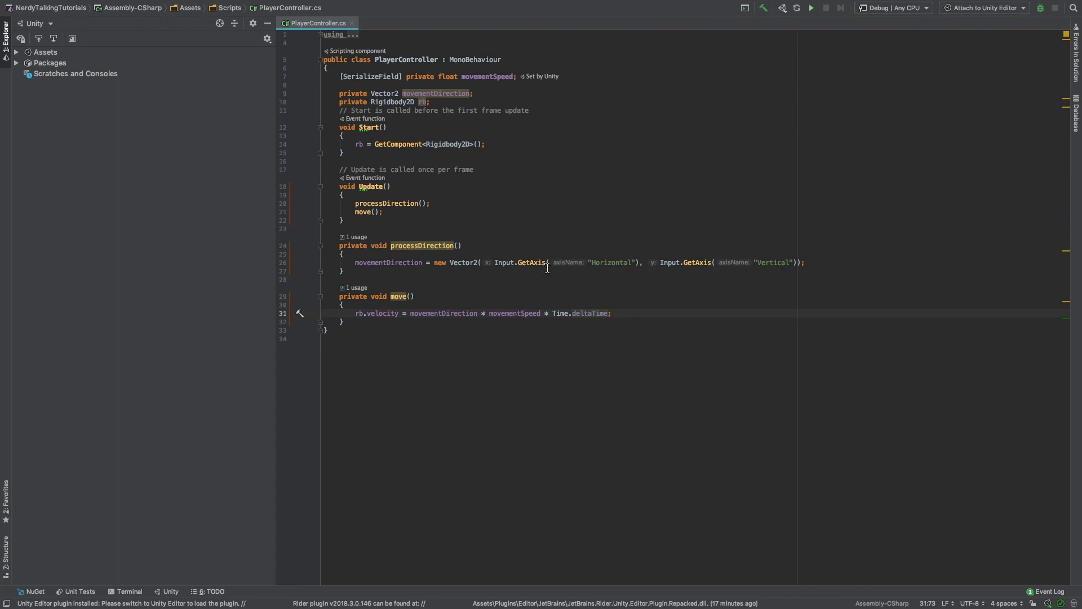
left_click(547, 264)
type("Ra")
key("Return")
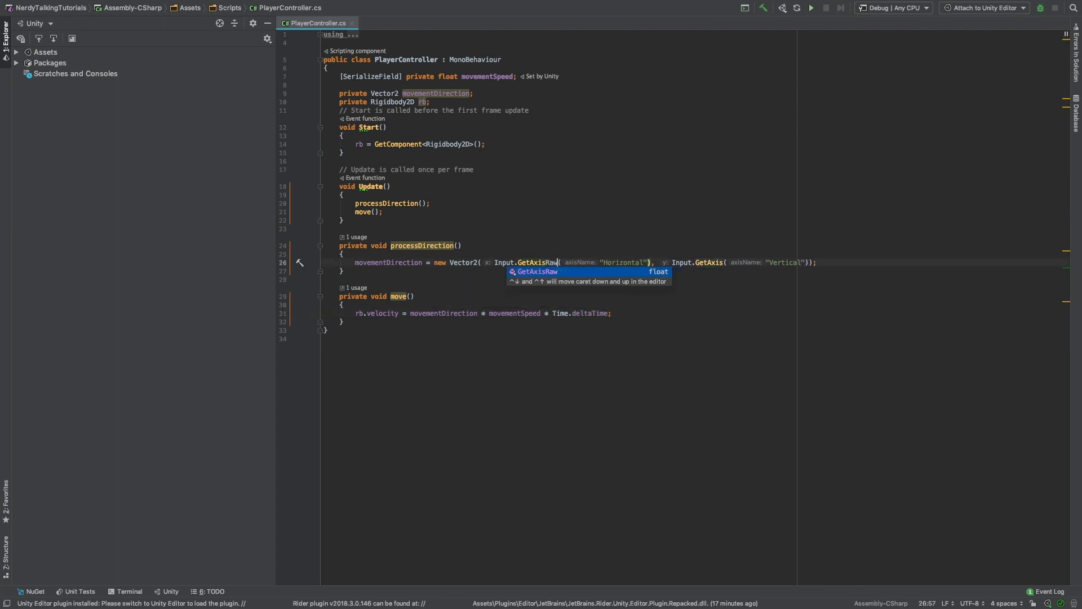
left_click(724, 263)
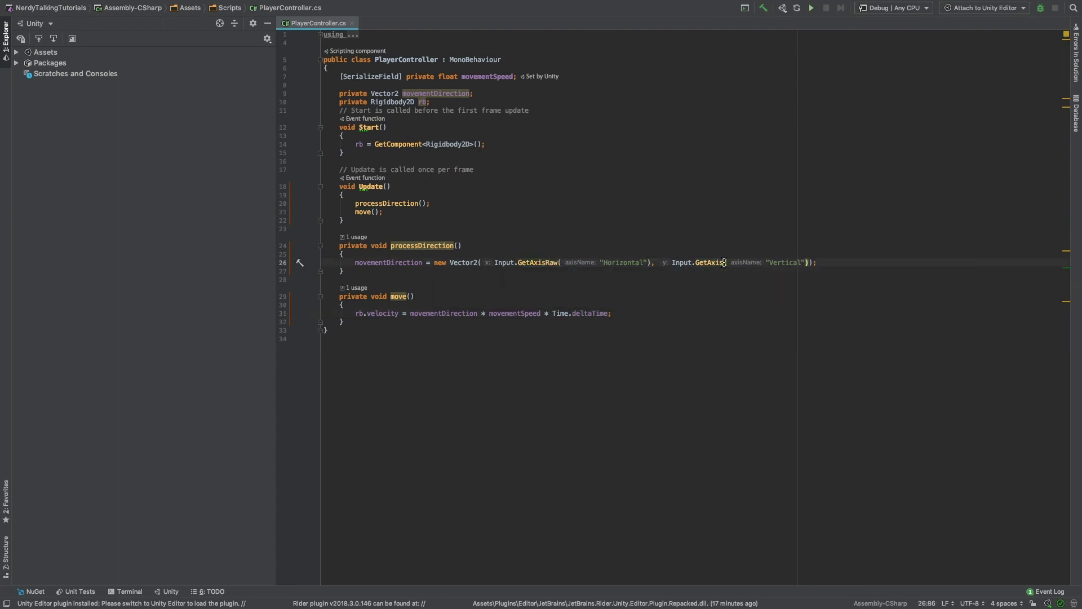
type("Raw")
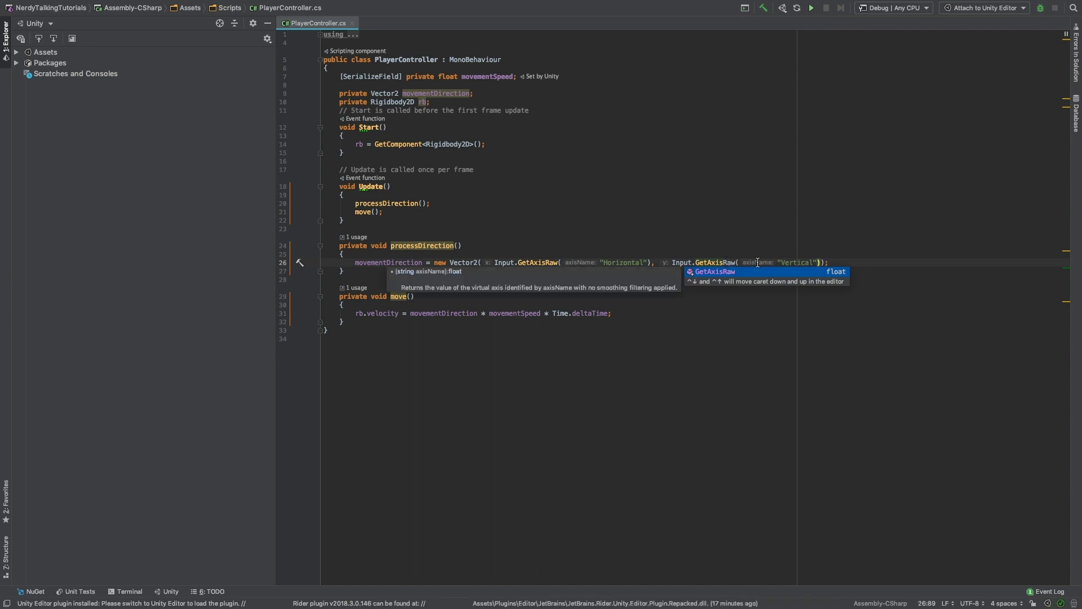
left_click(849, 262)
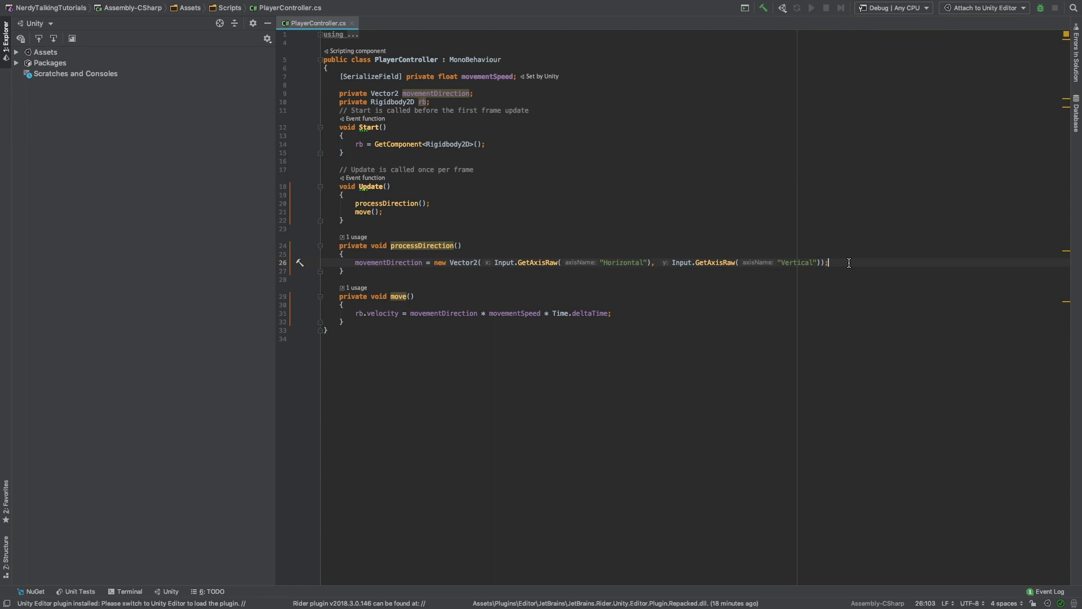
key("super+s")
Step: Play the scene in Unity, move the player right, up, left and down with the arrow keys, then stop
key("super+Tab")
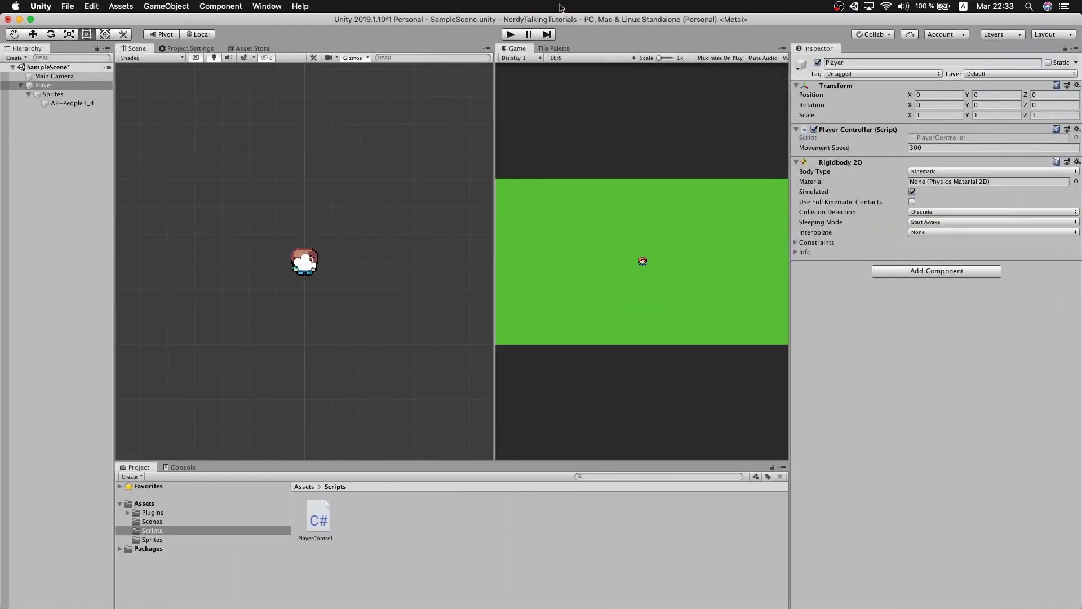
left_click(510, 35)
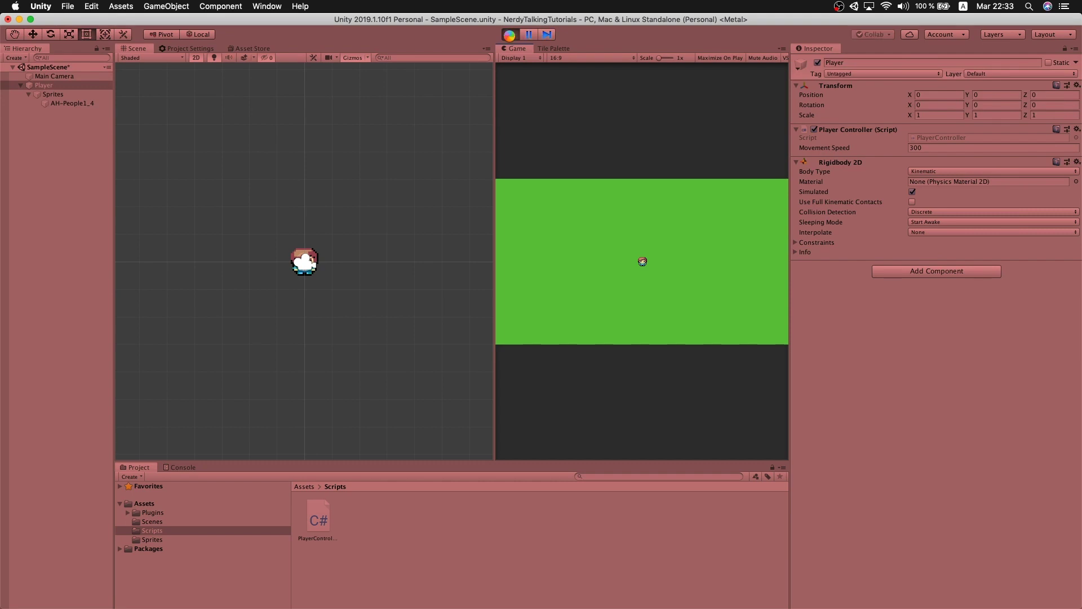
key("Right")
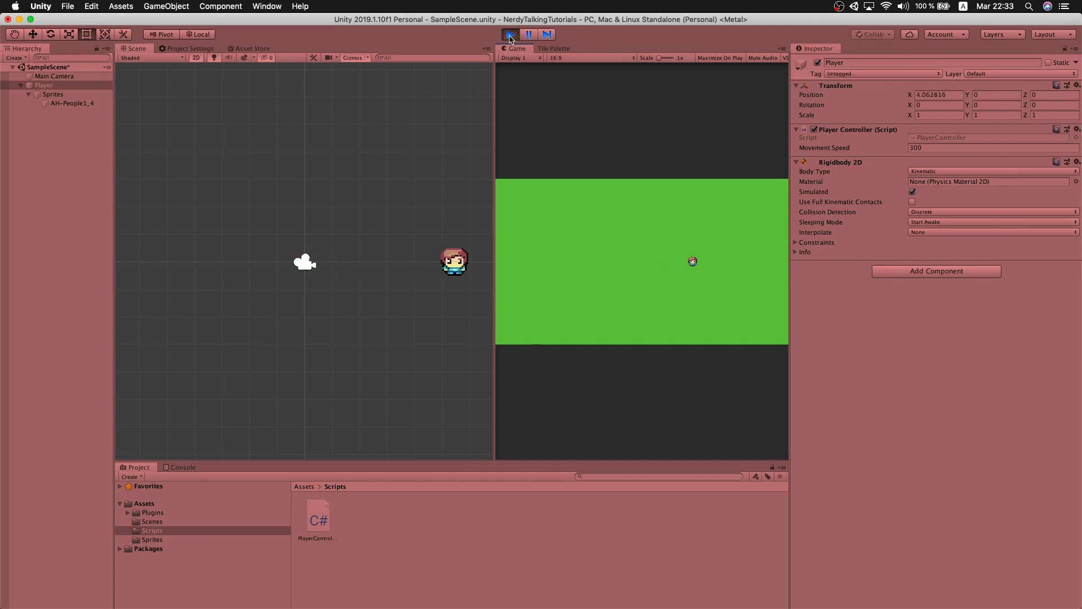
key("Up")
key("Left")
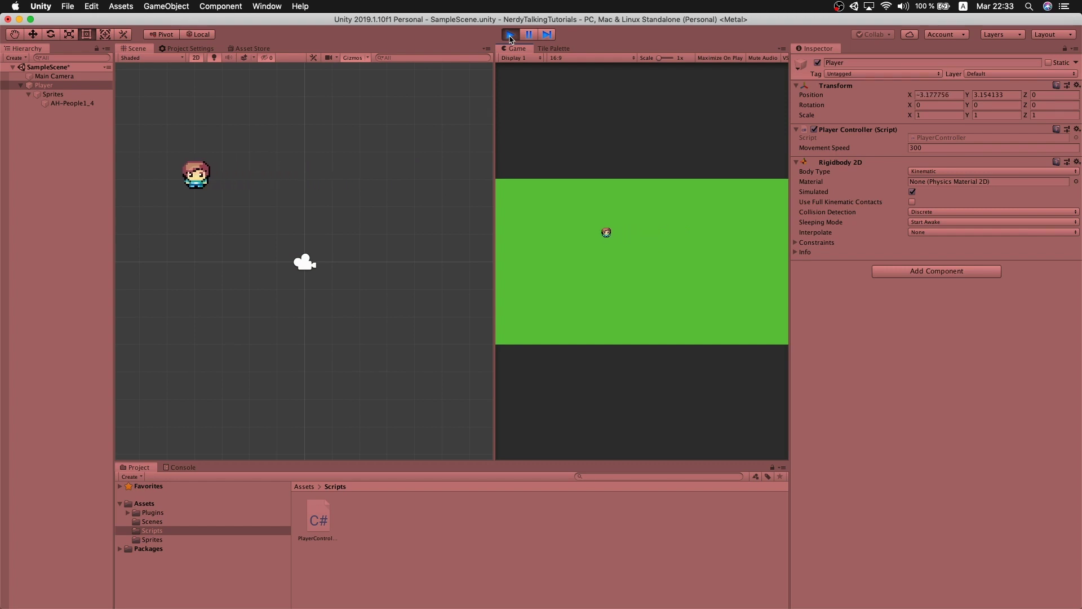
key("Down")
key("Right")
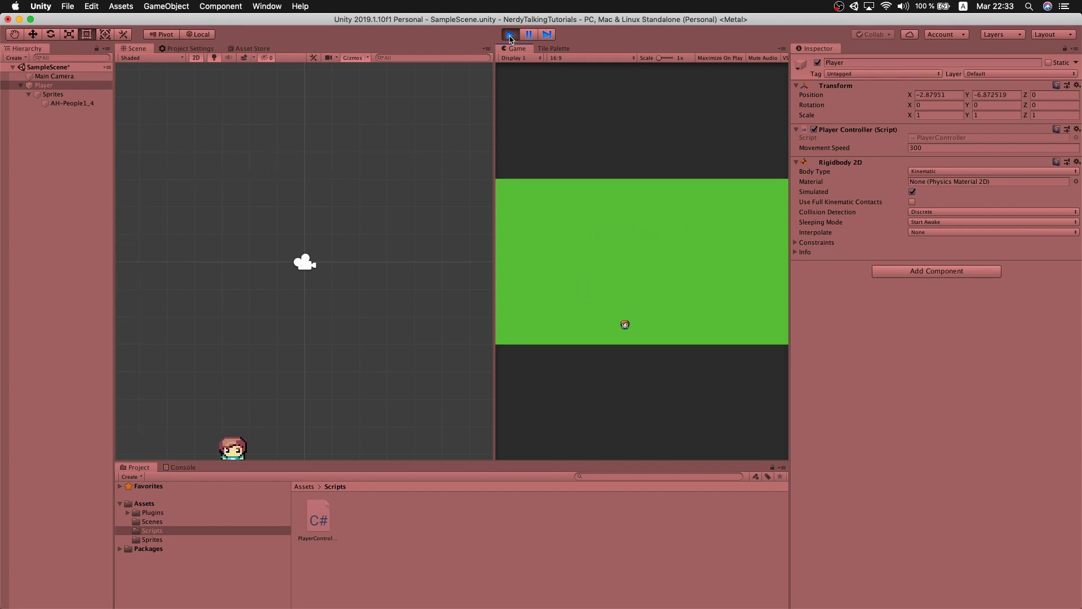
key("Up")
key("Left")
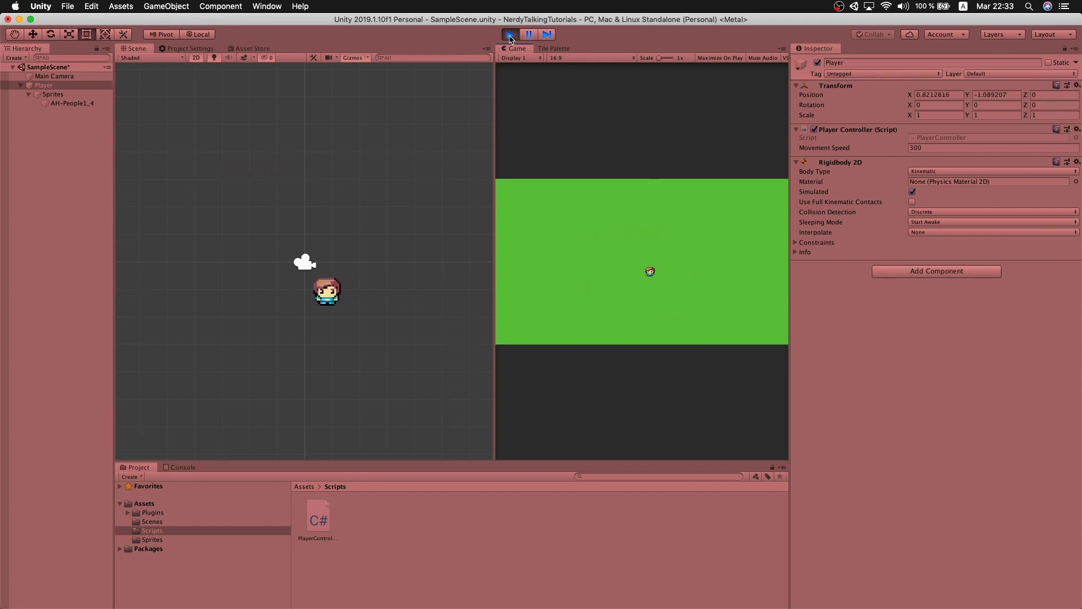
left_click(510, 35)
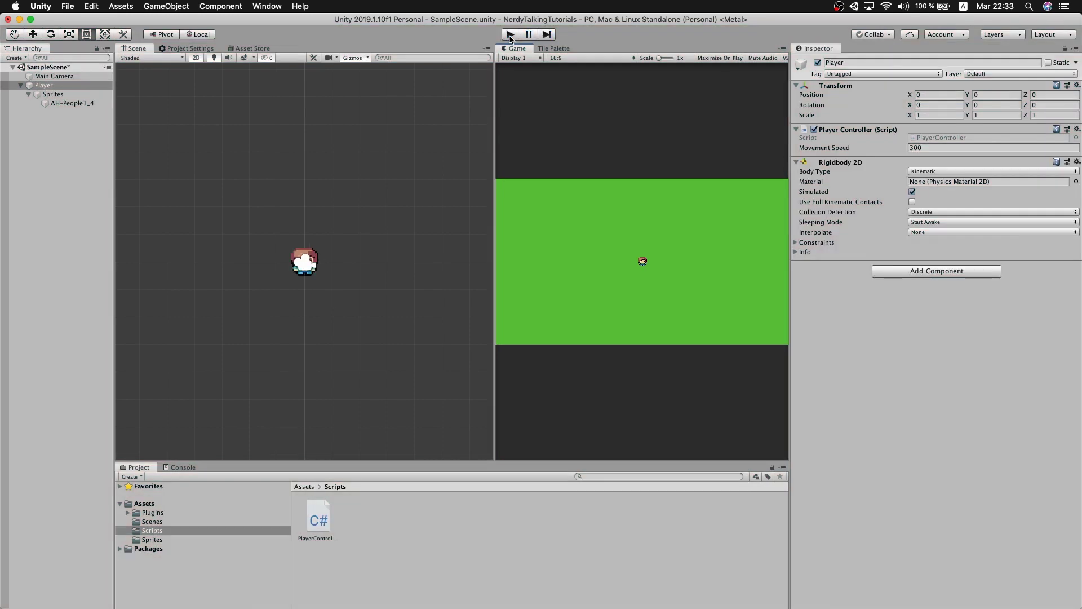
Step: Add a new FixedUpdate() method below Update() in the PlayerController script
key("super+Tab")
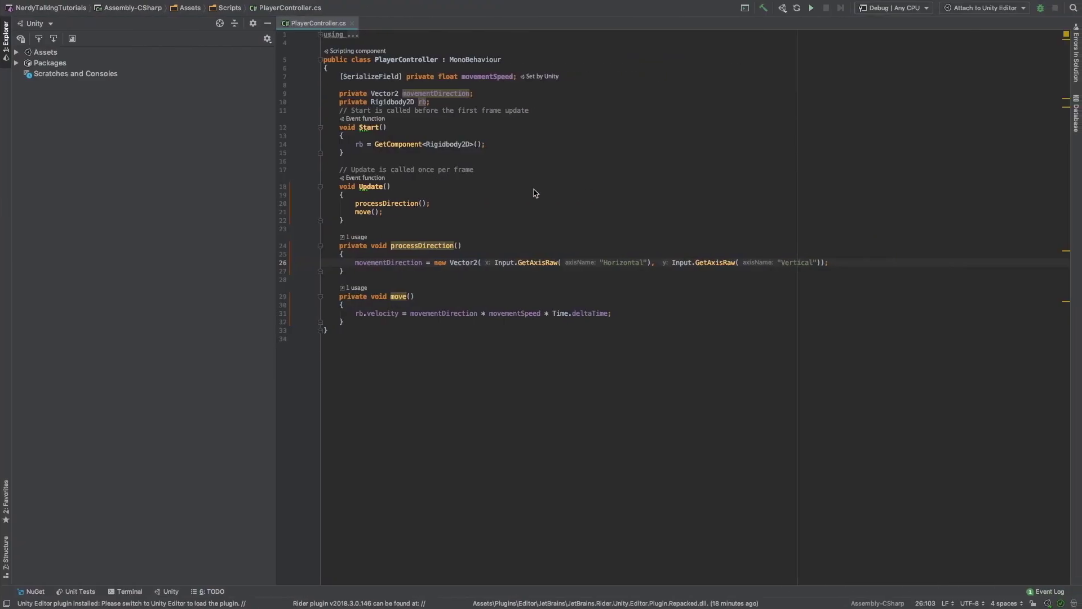
left_click(377, 221)
key("Return")
key("Return")
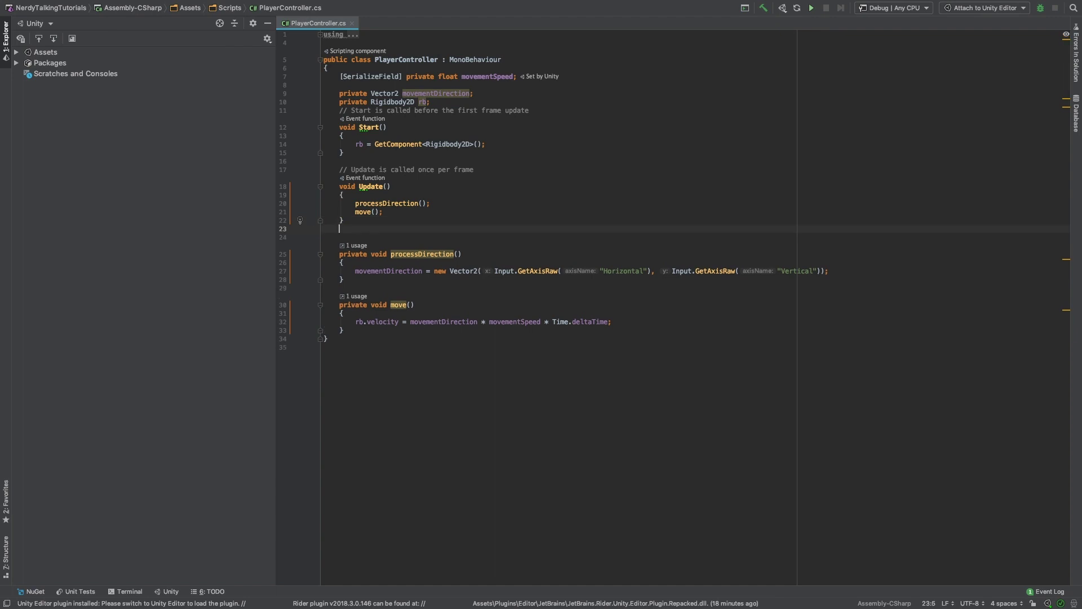
type("void fi")
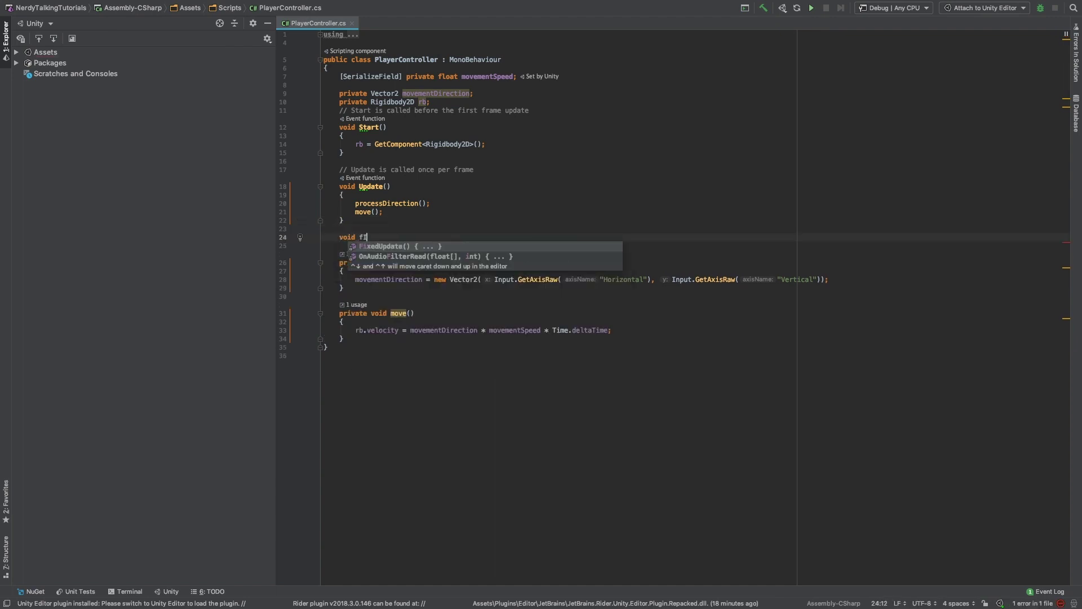
key("Return")
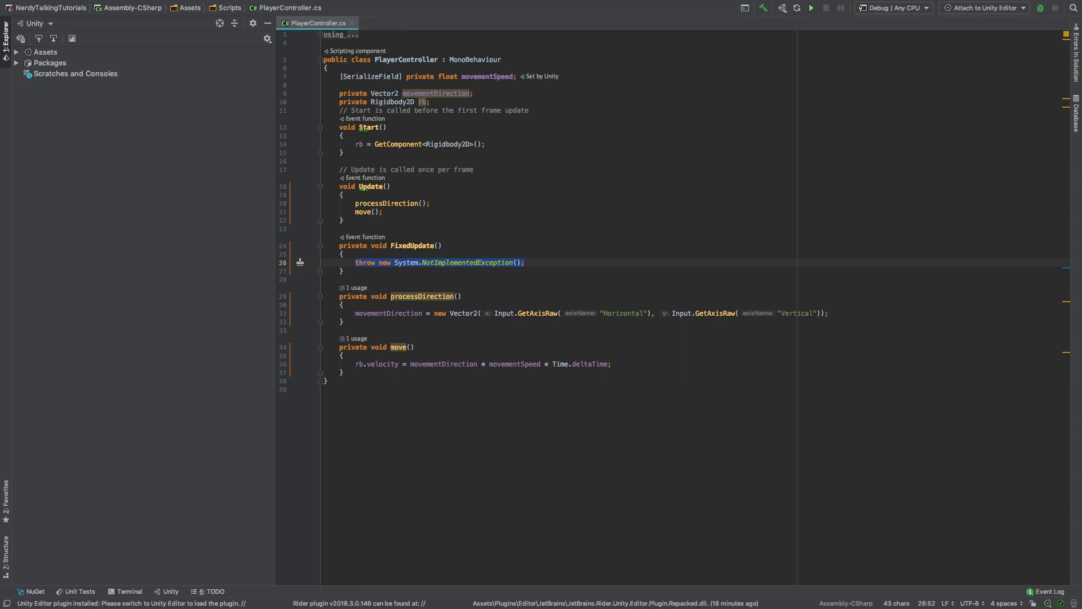
Step: Call move() inside FixedUpdate and delete the move() call from Update()
type("mo")
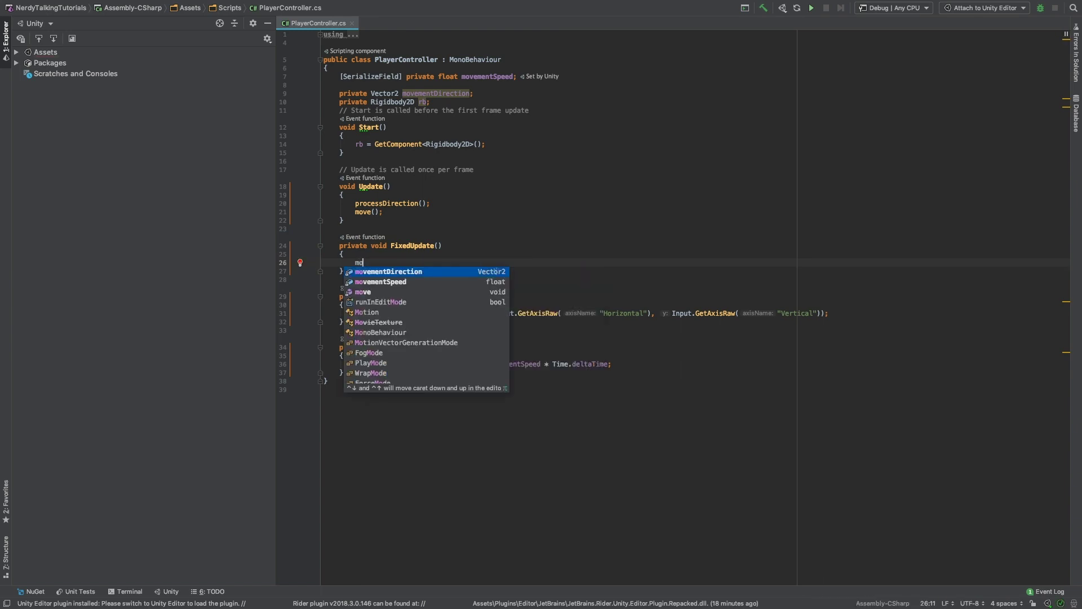
key("Return")
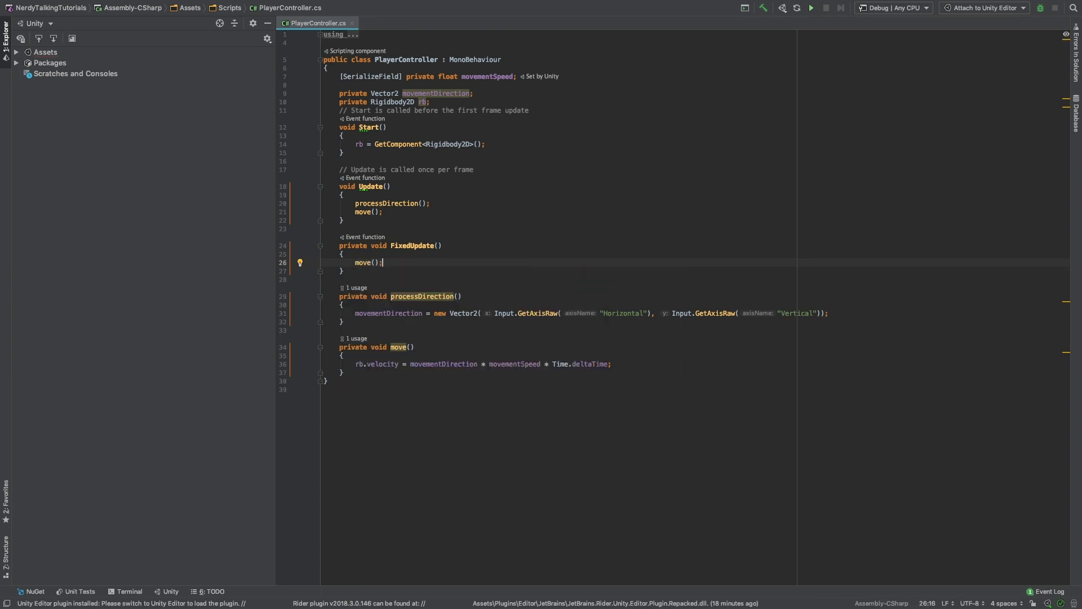
left_click(391, 212)
key("super+BackSpace")
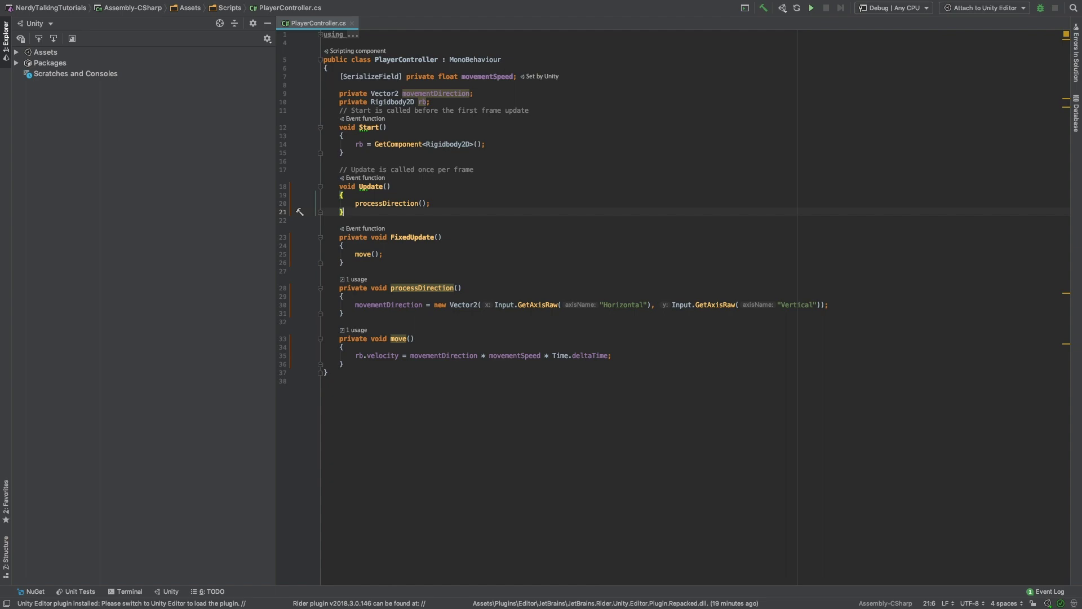
Step: Play the scene, walk the Player up, down, left, right and diagonally, then stop
key("ctrl+Left")
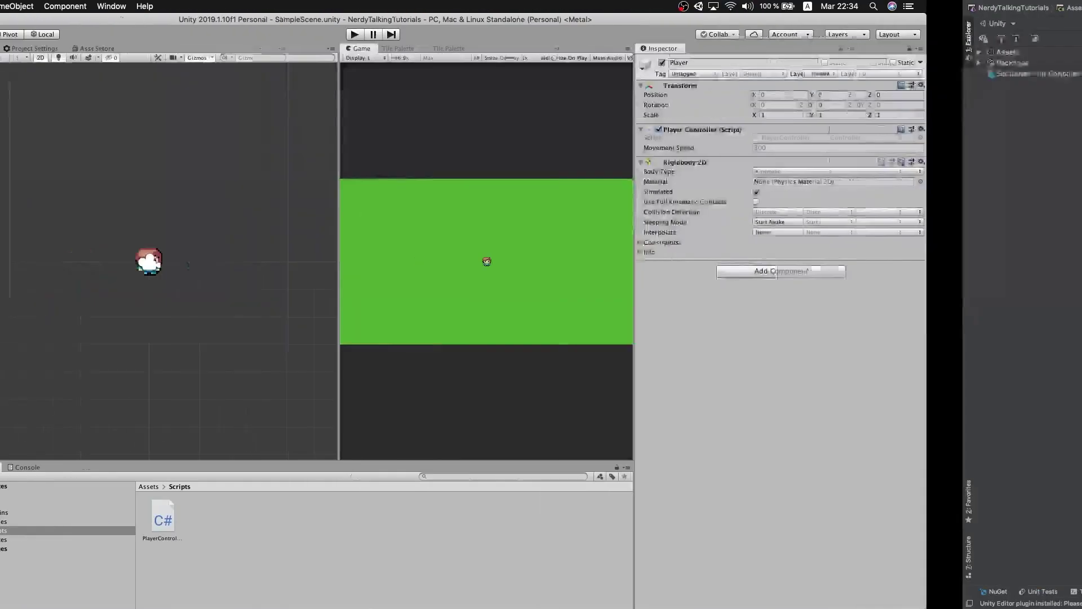
left_click(510, 35)
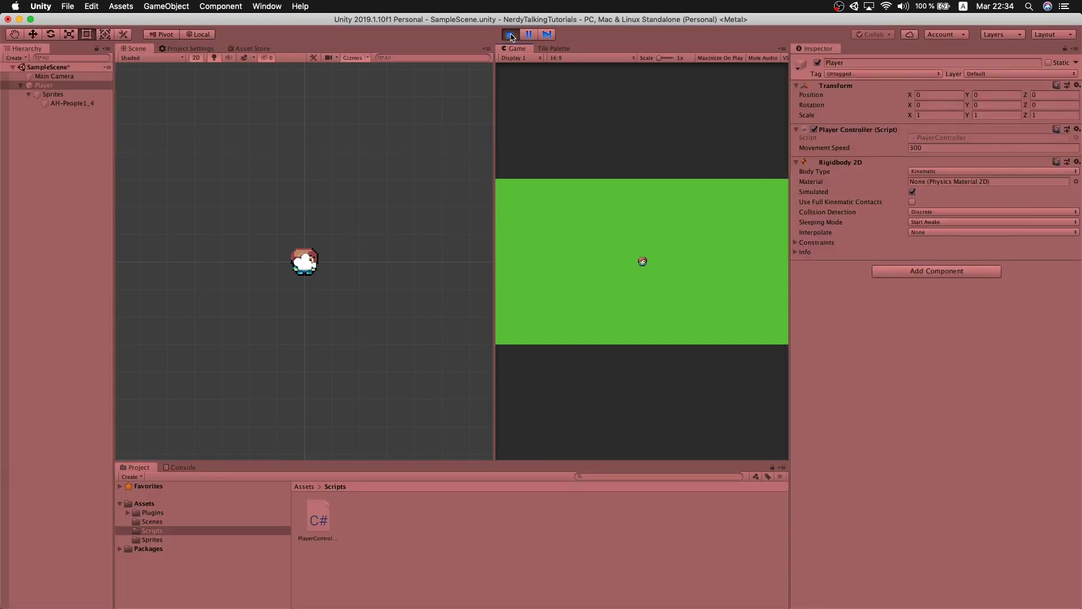
key("Up")
key("Right")
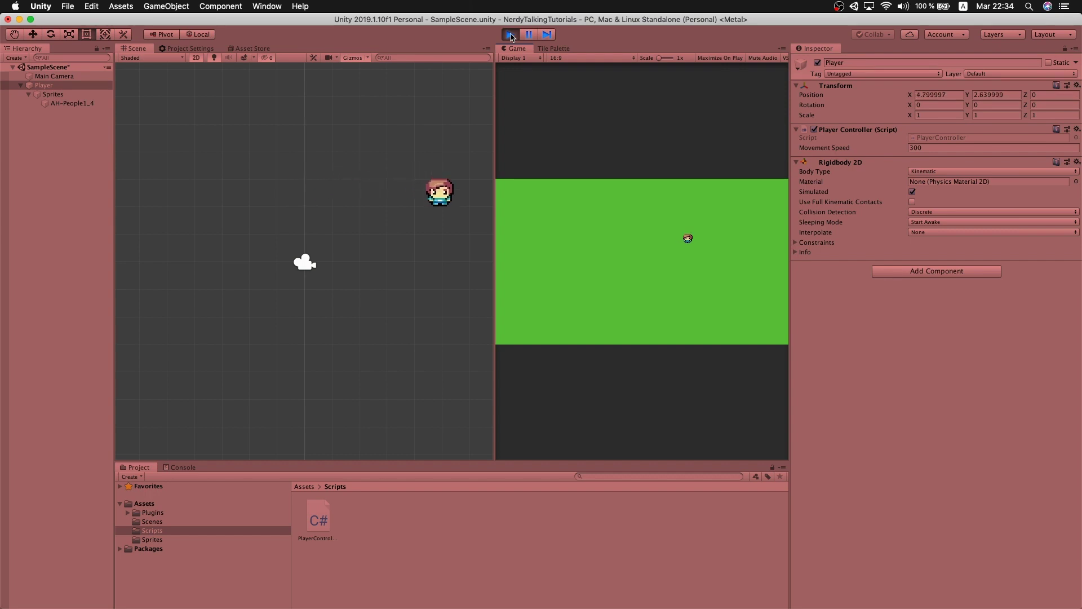
key("Down")
key("Down")
key("Left")
key("Up")
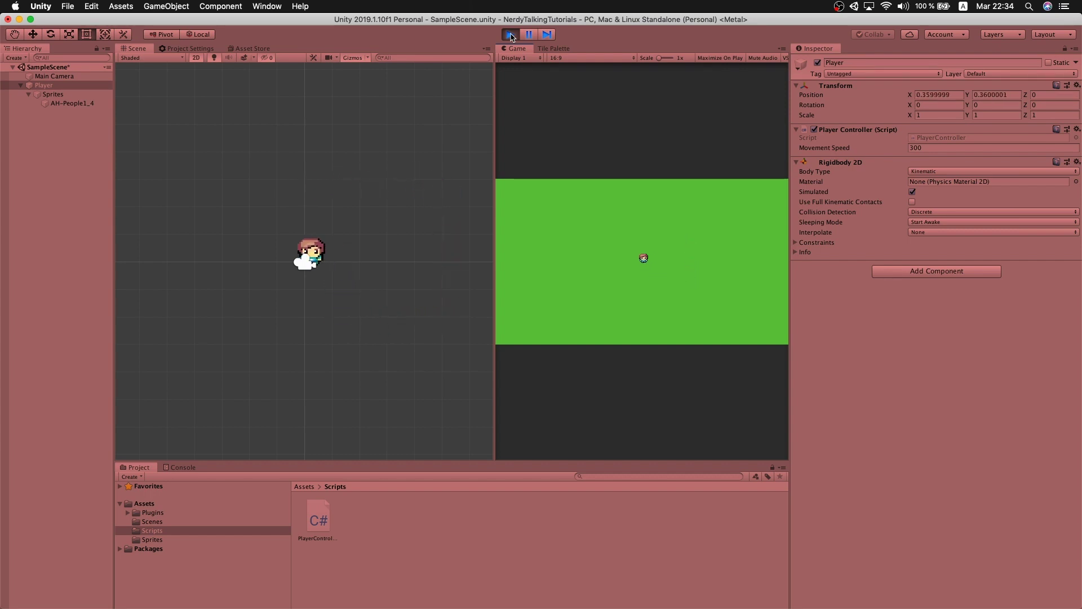
key("Left")
key("Down")
key("Right")
key("Up")
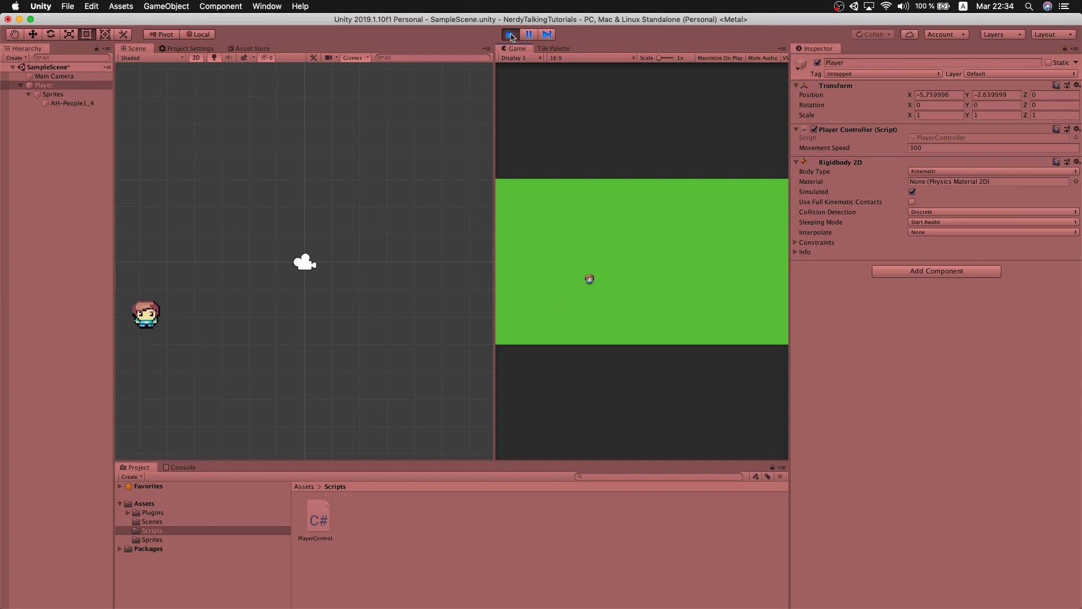
key("Right")
key("Right")
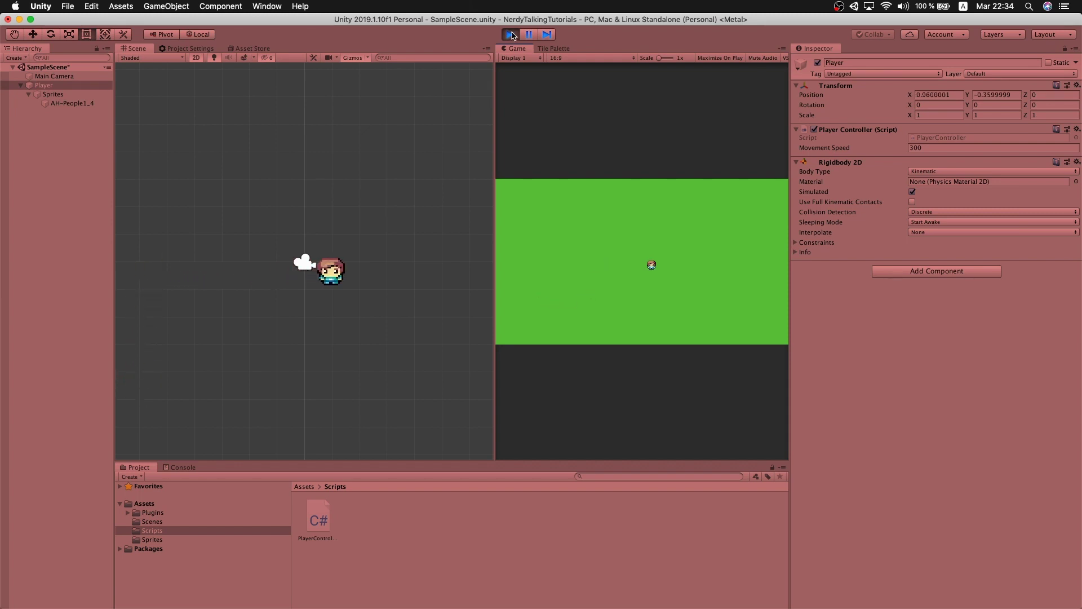
key("Left")
key("Up")
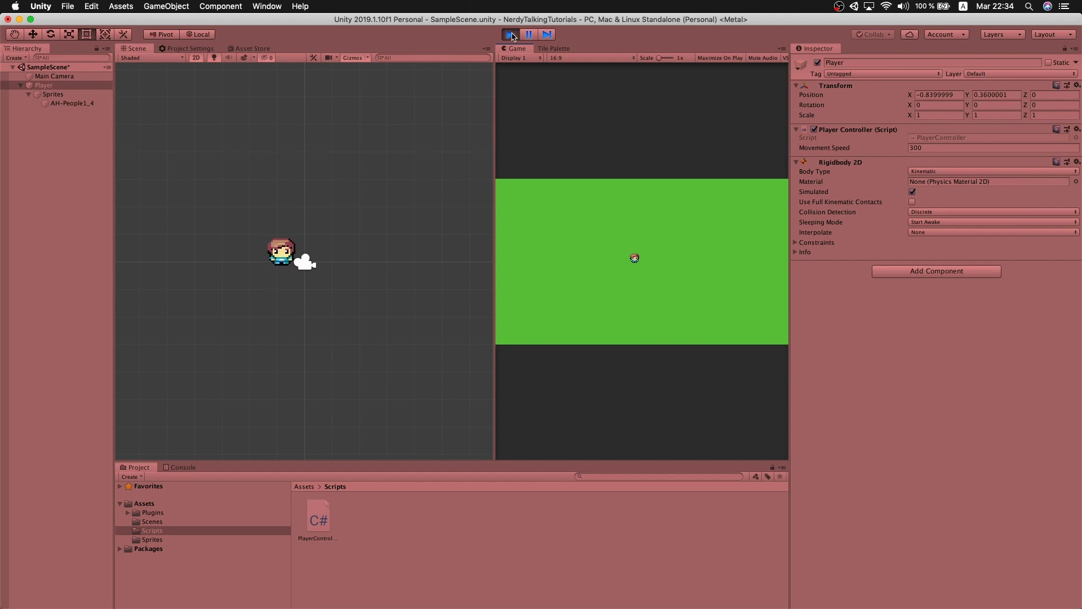
left_click(511, 35)
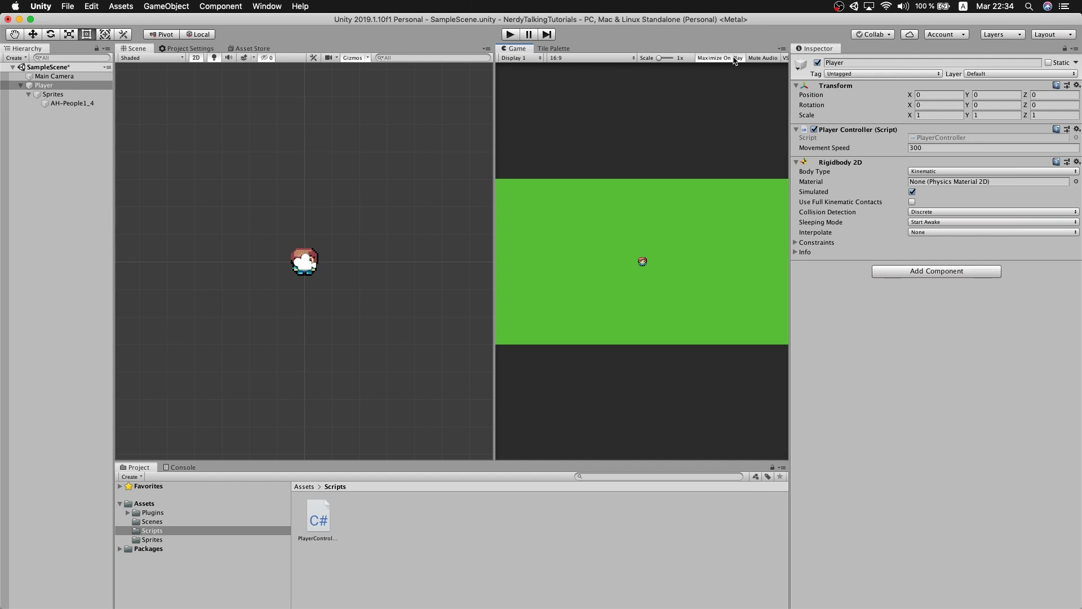
left_click(509, 35)
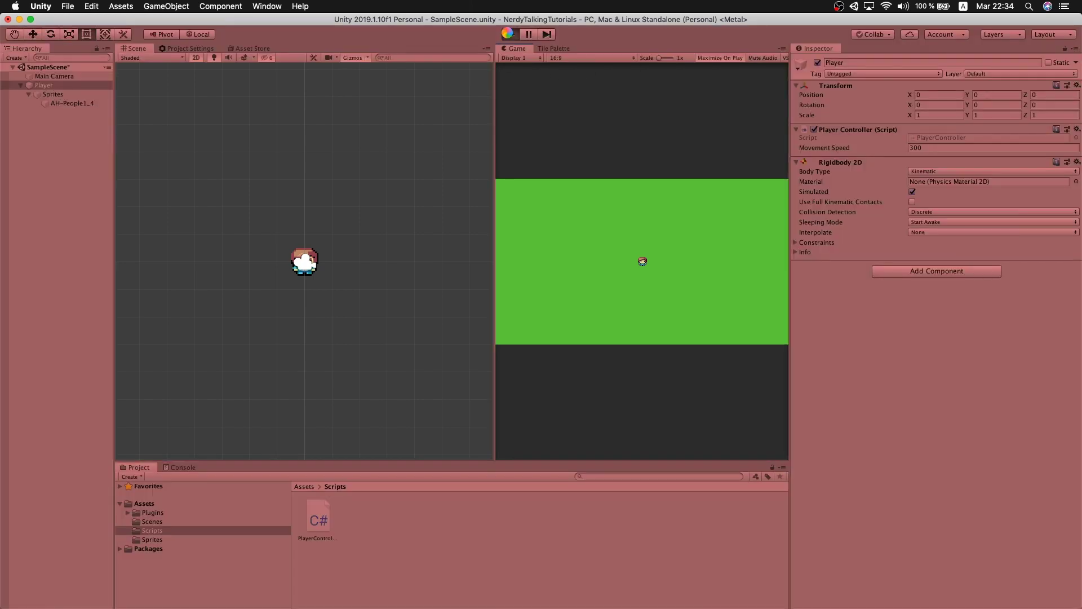
key("Left")
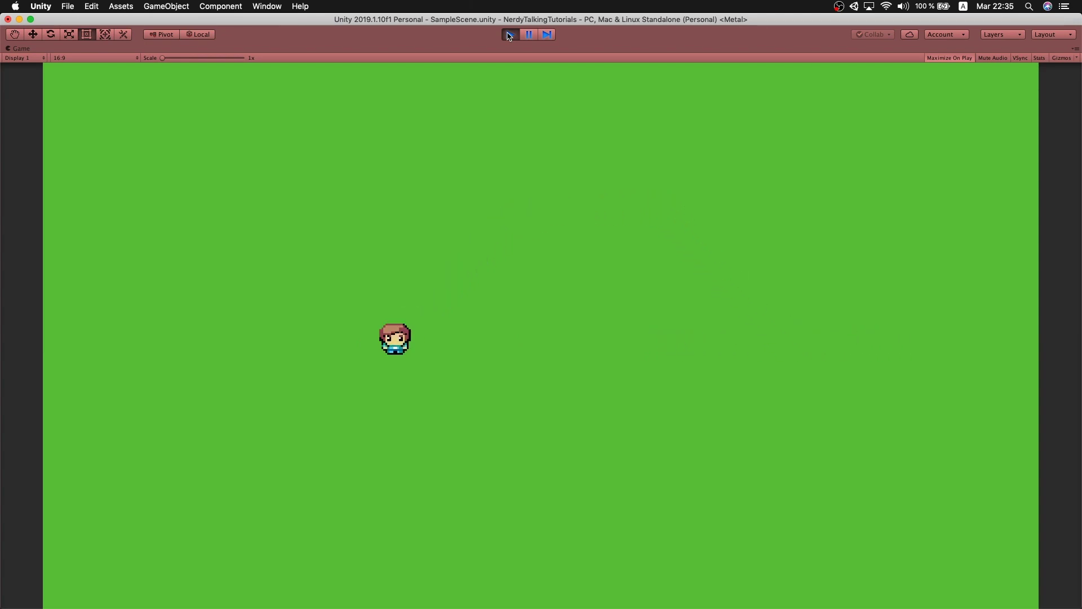
key("Up")
key("Up")
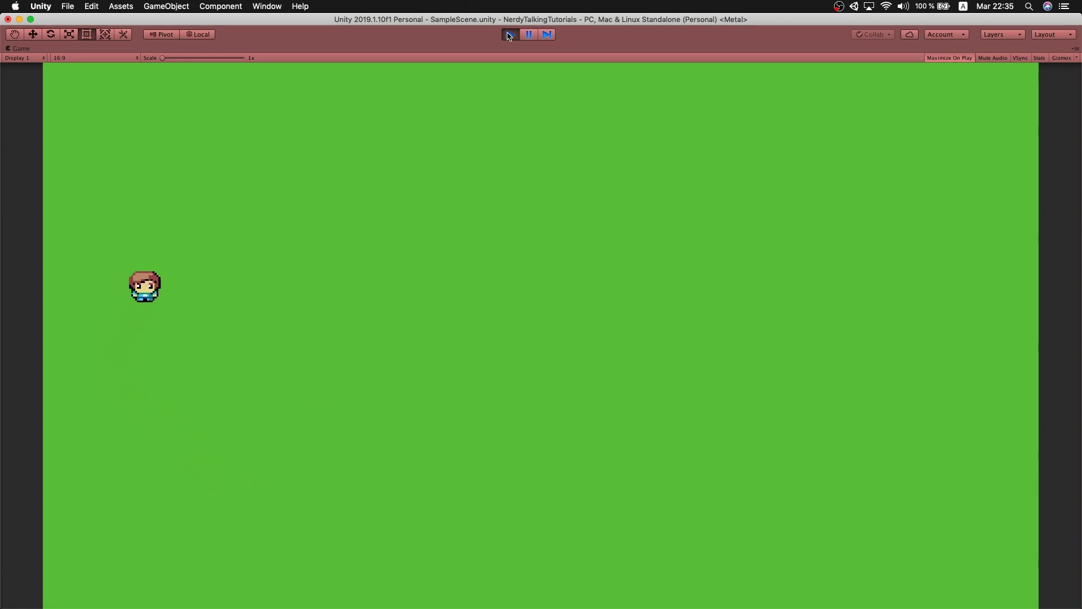
key("Right")
key("Down")
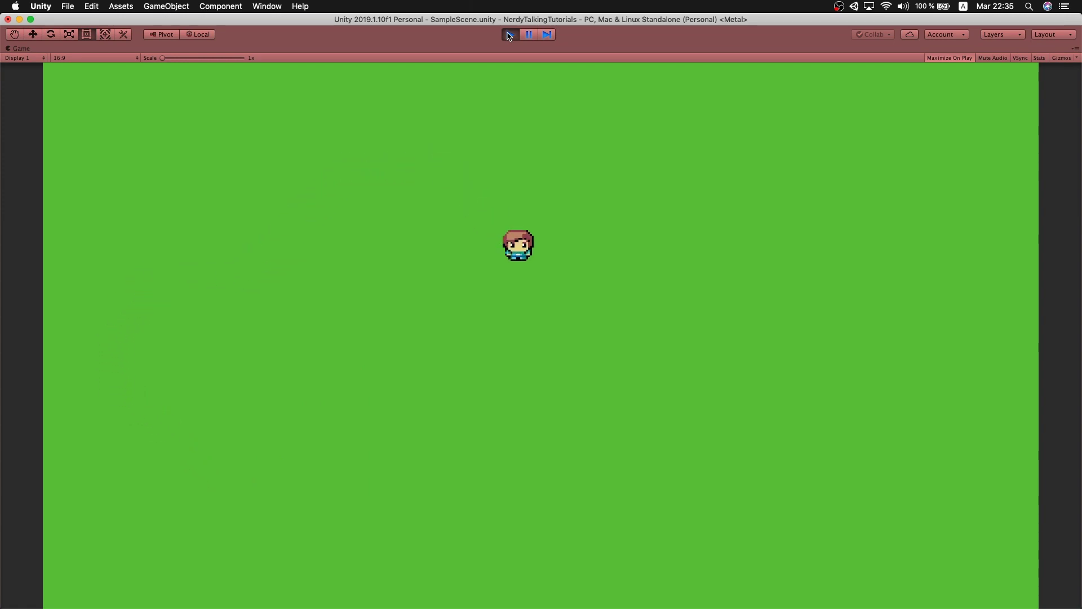
left_click(509, 35)
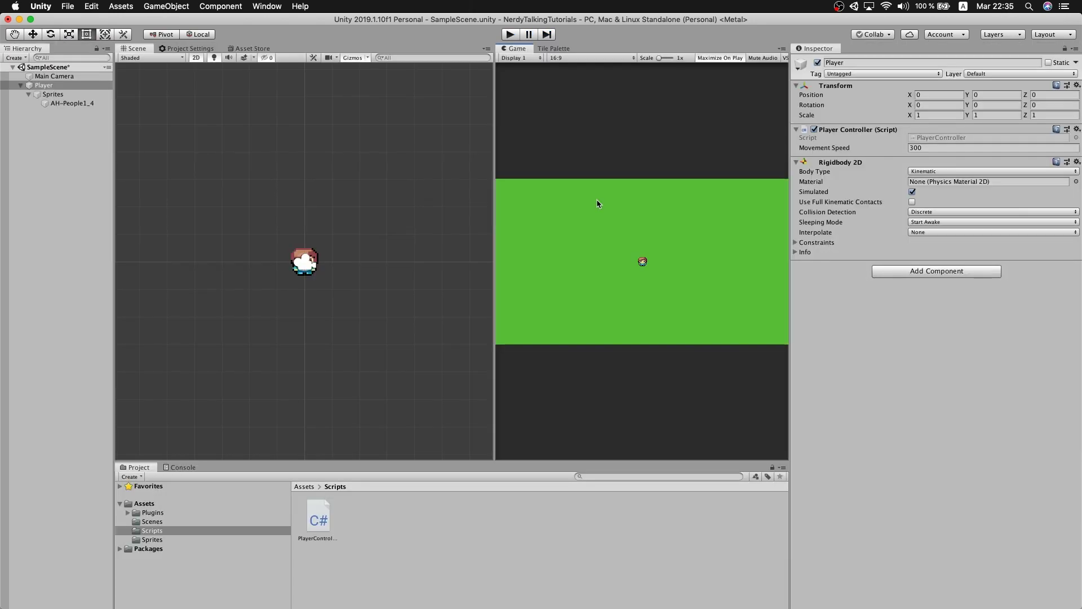
Step: Change the rb.velocity line to use movementDirection.normalized, then play the scene in Unity
key("super+Tab")
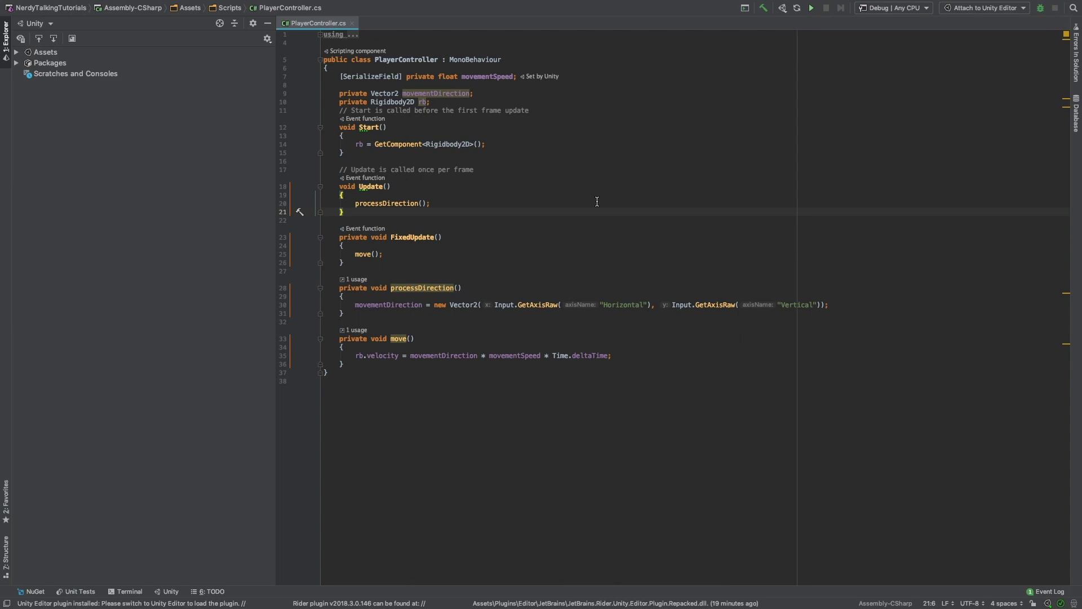
left_click(478, 356)
type(".n")
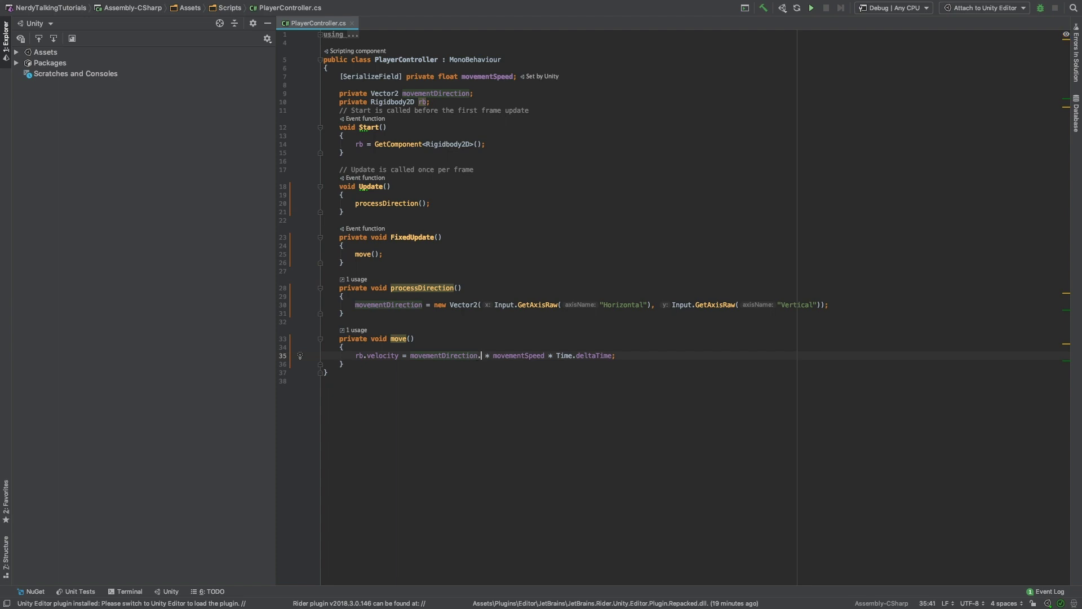
type("o")
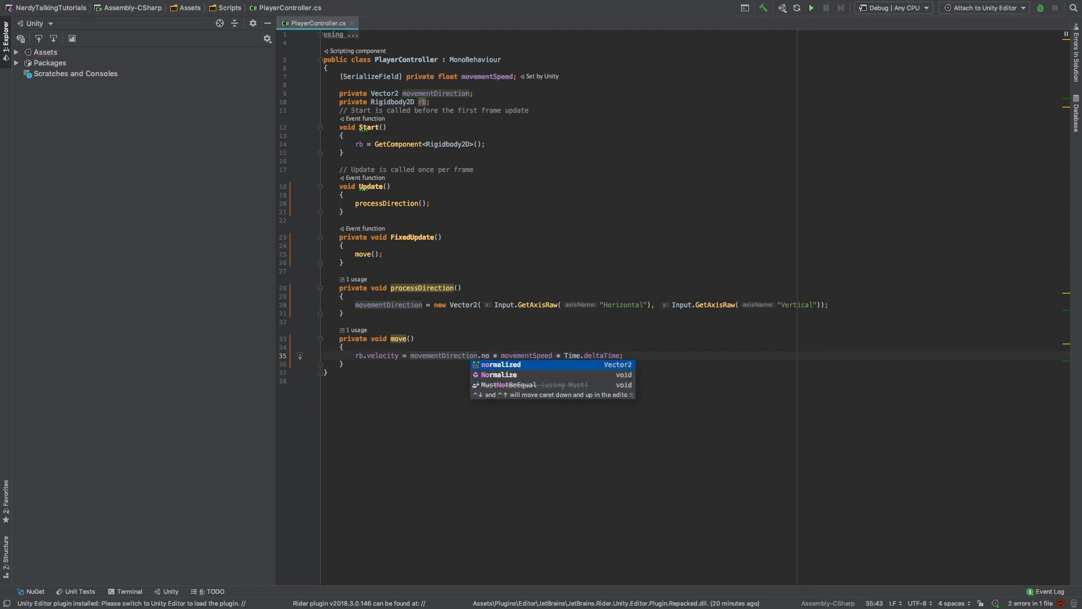
key("Return")
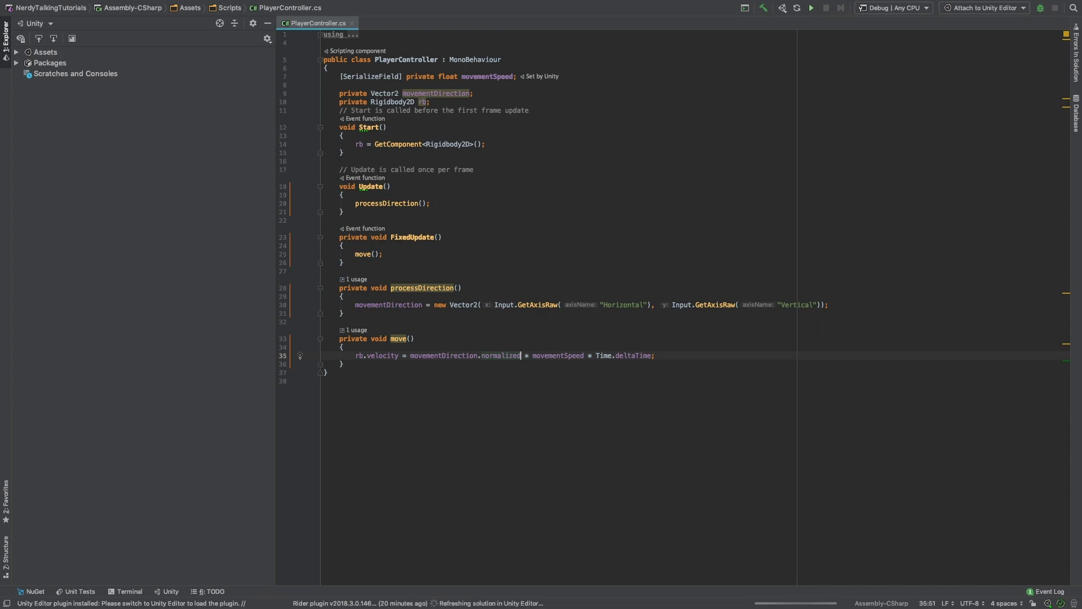
key("ctrl+Left")
left_click(510, 35)
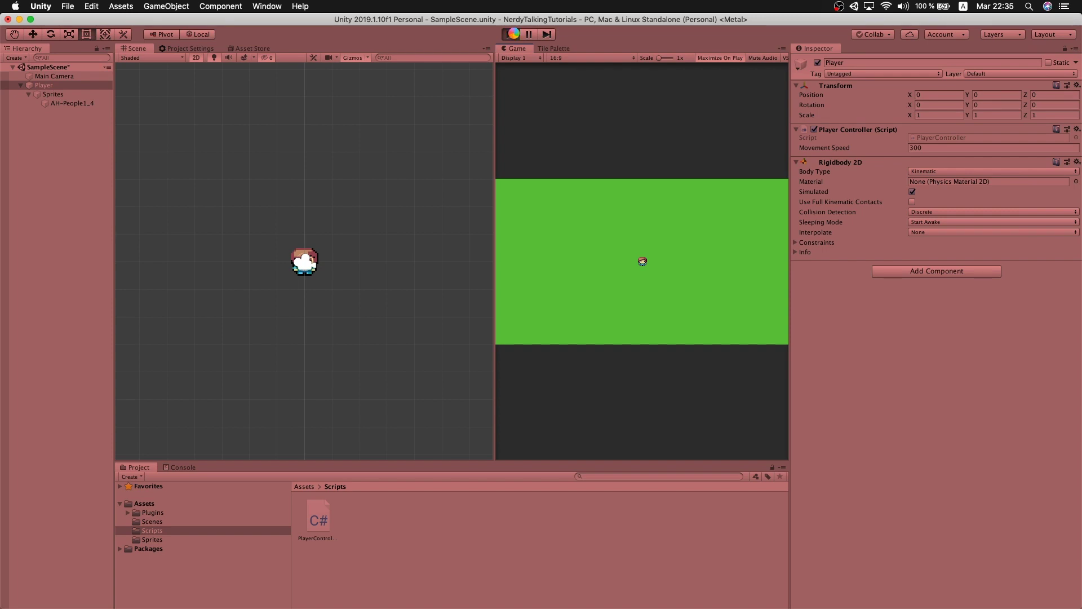
key("Right")
key("Up")
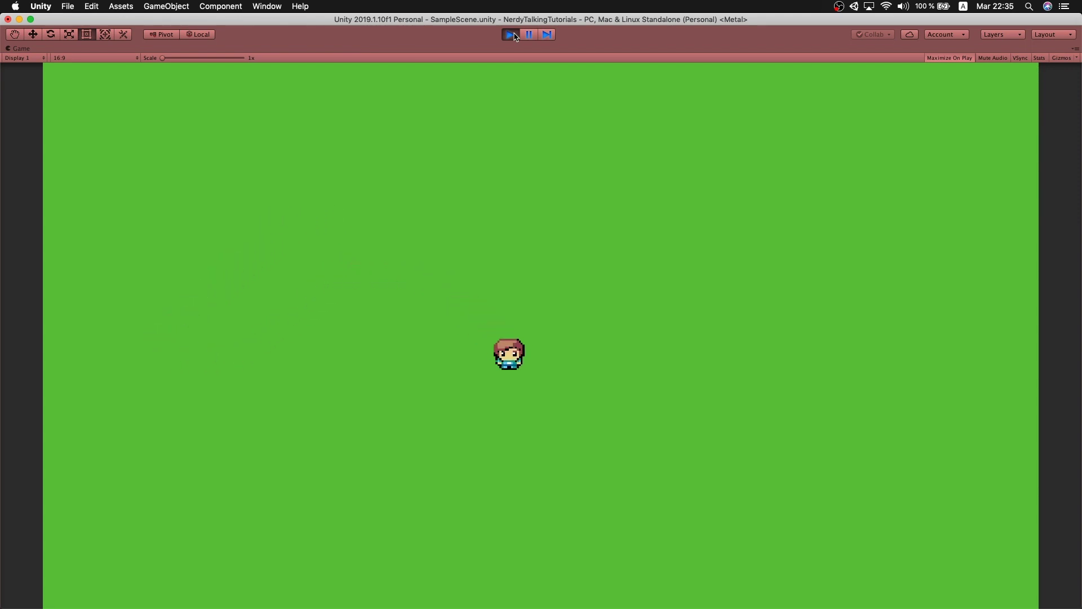
key("Up")
key("Down")
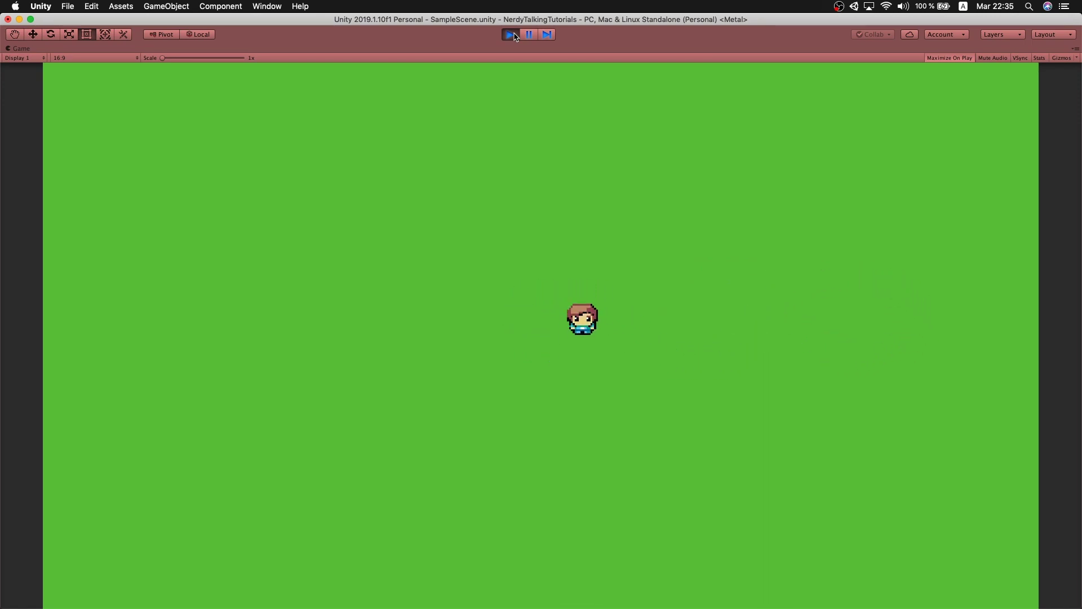
key("Left")
key("Right")
left_click(515, 37)
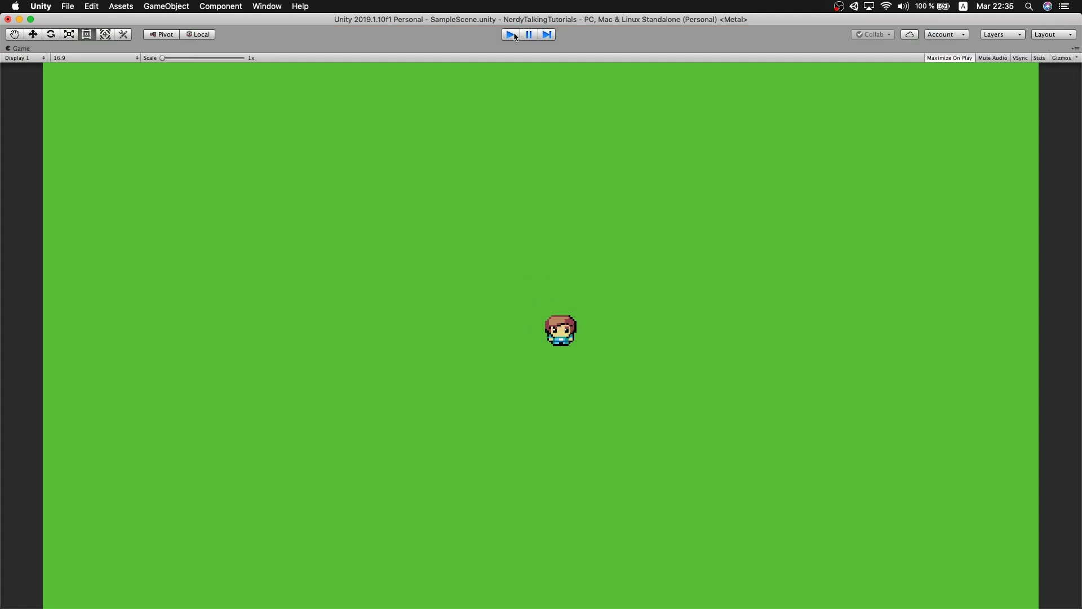